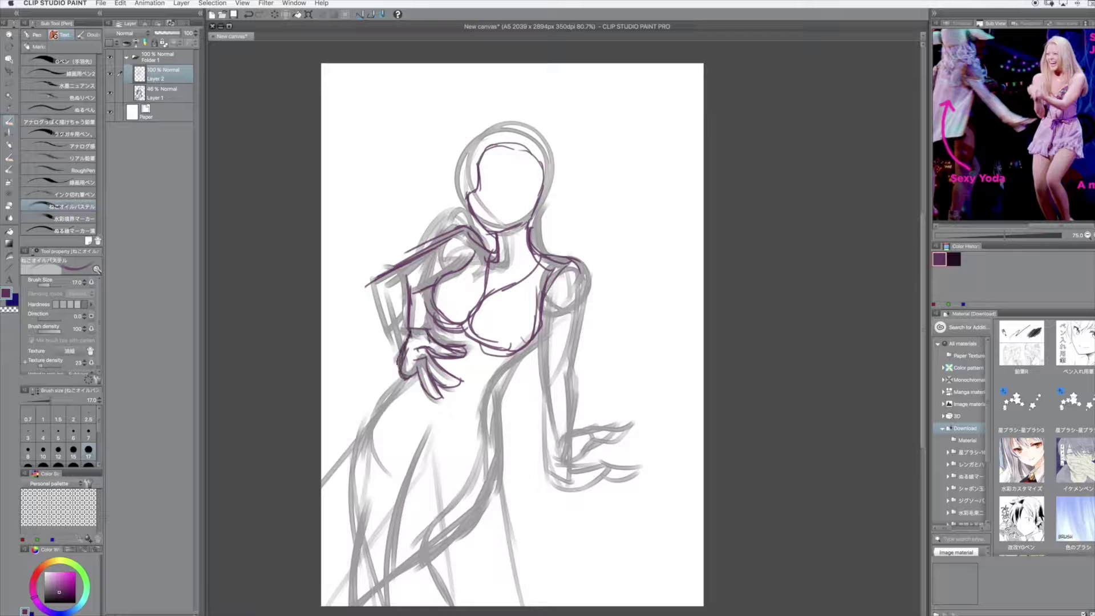
Redraw the waist, hips and both legs of the figure in purple over the grey rough sketch.
{"action": "left_click_drag", "start_coordinate": [492, 406], "coordinate": [453, 603]}
{"action": "left_click_drag", "start_coordinate": [447, 411], "coordinate": [384, 580]}
{"action": "left_click_drag", "start_coordinate": [415, 375], "coordinate": [355, 486]}
{"action": "left_click_drag", "start_coordinate": [390, 531], "coordinate": [386, 605]}
{"action": "left_click_drag", "start_coordinate": [365, 435], "coordinate": [344, 605]}
Redraw the straight arm and its outstretched hand in purple over the rough sketch.
{"action": "left_click_drag", "start_coordinate": [546, 291], "coordinate": [541, 379]}
{"action": "left_click_drag", "start_coordinate": [574, 262], "coordinate": [566, 461]}
{"action": "mouse_move", "coordinate": [544, 311]}
{"action": "left_mouse_down"}
{"action": "mouse_move", "coordinate": [547, 470]}
{"action": "mouse_move", "coordinate": [595, 501]}
{"action": "left_mouse_up"}
{"action": "left_click_drag", "start_coordinate": [558, 459], "coordinate": [629, 476]}
Sketch the facial features, with an open smiling mouth and both eyes.
{"action": "mouse_move", "coordinate": [491, 219]}
{"action": "left_mouse_down"}
{"action": "mouse_move", "coordinate": [516, 199]}
{"action": "mouse_move", "coordinate": [498, 224]}
{"action": "left_mouse_up"}
{"action": "key", "text": "super+z"}
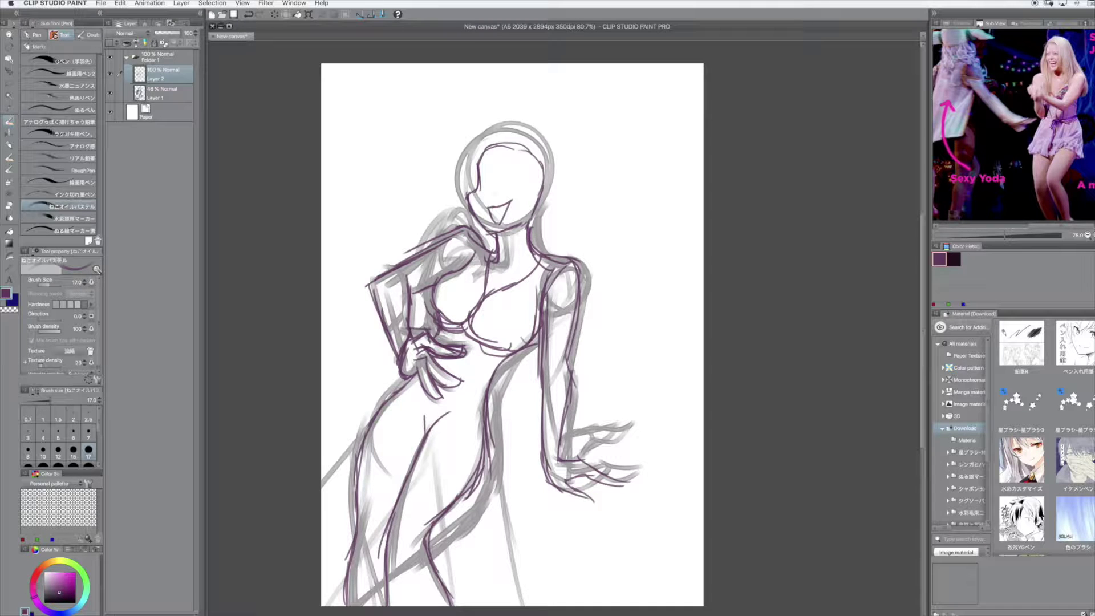
{"action": "mouse_move", "coordinate": [566, 181]}
{"action": "left_mouse_down"}
{"action": "mouse_move", "coordinate": [598, 182]}
{"action": "mouse_move", "coordinate": [596, 206]}
{"action": "mouse_move", "coordinate": [638, 209]}
{"action": "mouse_move", "coordinate": [630, 213]}
{"action": "left_mouse_up"}
{"action": "mouse_move", "coordinate": [479, 174]}
{"action": "left_mouse_down"}
{"action": "mouse_move", "coordinate": [521, 188]}
{"action": "mouse_move", "coordinate": [482, 191]}
{"action": "left_mouse_up"}
{"action": "left_click_drag", "start_coordinate": [513, 174], "coordinate": [541, 182]}
{"action": "left_click_drag", "start_coordinate": [470, 168], "coordinate": [489, 187]}
{"action": "left_click_drag", "start_coordinate": [557, 268], "coordinate": [516, 342]}
Add a new layer and sketch the front hair strands falling from the head to the chest in magenta.
{"action": "key", "text": "super+shift+n"}
{"action": "left_click", "coordinate": [67, 586]}
{"action": "left_click_drag", "start_coordinate": [505, 142], "coordinate": [516, 220]}
{"action": "left_click_drag", "start_coordinate": [542, 171], "coordinate": [536, 268]}
{"action": "left_click_drag", "start_coordinate": [502, 171], "coordinate": [482, 336]}
{"action": "left_click_drag", "start_coordinate": [516, 239], "coordinate": [479, 339]}
Sketch the outer hair over the head, down to the straight arm's shoulder and flowing behind the bent arm.
{"action": "left_click_drag", "start_coordinate": [541, 165], "coordinate": [603, 322]}
{"action": "left_click_drag", "start_coordinate": [544, 259], "coordinate": [490, 319]}
{"action": "left_click_drag", "start_coordinate": [553, 171], "coordinate": [464, 137]}
{"action": "mouse_move", "coordinate": [467, 150]}
{"action": "left_mouse_down"}
{"action": "mouse_move", "coordinate": [410, 225]}
{"action": "mouse_move", "coordinate": [354, 268]}
{"action": "left_mouse_up"}
{"action": "left_click_drag", "start_coordinate": [491, 253], "coordinate": [422, 308]}
{"action": "left_click_drag", "start_coordinate": [456, 253], "coordinate": [413, 285]}
{"action": "left_click_drag", "start_coordinate": [479, 225], "coordinate": [425, 280]}
Lower the opacity of Layer 2 to 69% and of the hair sketch on Layer 3 to 63%.
{"action": "left_click", "coordinate": [166, 93]}
{"action": "left_click_drag", "start_coordinate": [181, 34], "coordinate": [171, 33]}
{"action": "left_click", "coordinate": [166, 74]}
Add a new layer and sketch the dress's straps, bodice and waist in blue-violet.
{"action": "key", "text": "super+shift+n"}
{"action": "left_click", "coordinate": [71, 587]}
{"action": "left_click_drag", "start_coordinate": [550, 254], "coordinate": [536, 325]}
{"action": "mouse_move", "coordinate": [484, 263]}
{"action": "left_mouse_down"}
{"action": "mouse_move", "coordinate": [539, 279]}
{"action": "mouse_move", "coordinate": [439, 324]}
{"action": "left_mouse_up"}
{"action": "left_click_drag", "start_coordinate": [533, 330], "coordinate": [501, 362]}
Sketch the flared skirt below the waist with its curved hem and long fold lines.
{"action": "left_click_drag", "start_coordinate": [510, 357], "coordinate": [322, 411]}
{"action": "left_click_drag", "start_coordinate": [490, 379], "coordinate": [524, 493]}
{"action": "left_click_drag", "start_coordinate": [322, 439], "coordinate": [514, 524]}
{"action": "left_click_drag", "start_coordinate": [476, 373], "coordinate": [495, 516]}
{"action": "mouse_move", "coordinate": [462, 379]}
{"action": "left_mouse_down"}
{"action": "mouse_move", "coordinate": [414, 499]}
{"action": "mouse_move", "coordinate": [421, 513]}
{"action": "left_mouse_up"}
{"action": "mouse_move", "coordinate": [422, 389]}
{"action": "left_mouse_down"}
{"action": "mouse_move", "coordinate": [359, 459]}
{"action": "mouse_move", "coordinate": [357, 490]}
{"action": "left_mouse_up"}
{"action": "left_click_drag", "start_coordinate": [422, 374], "coordinate": [321, 426]}
{"action": "left_click_drag", "start_coordinate": [494, 497], "coordinate": [513, 505]}
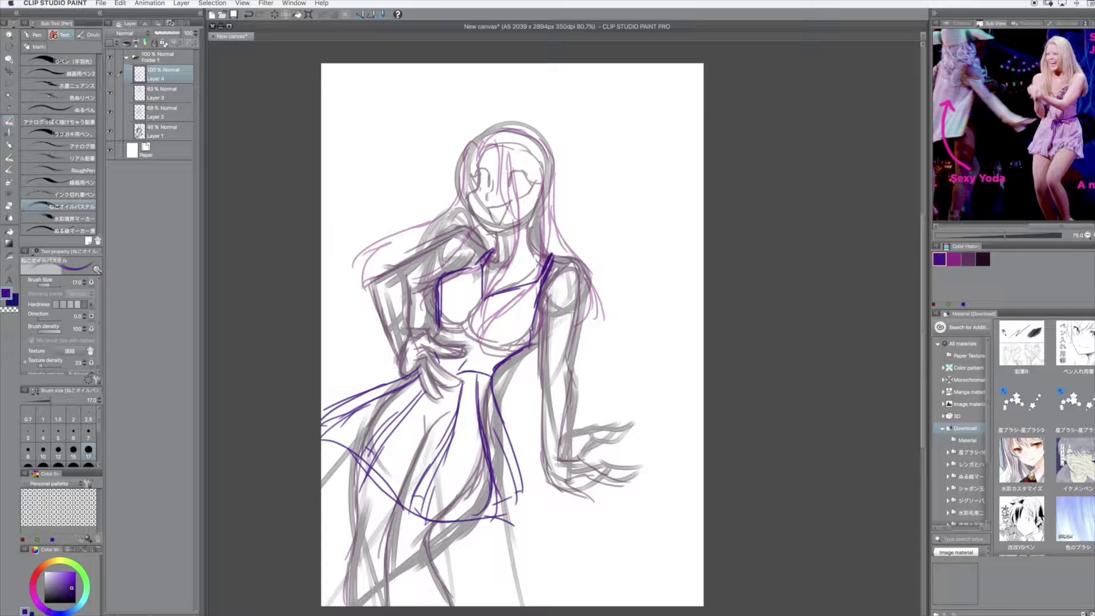
Add the bust curves of the dress and redraw the bent arm and the hand on the hip in blue-violet.
{"action": "left_click_drag", "start_coordinate": [441, 302], "coordinate": [479, 309]}
{"action": "left_click_drag", "start_coordinate": [487, 313], "coordinate": [531, 317]}
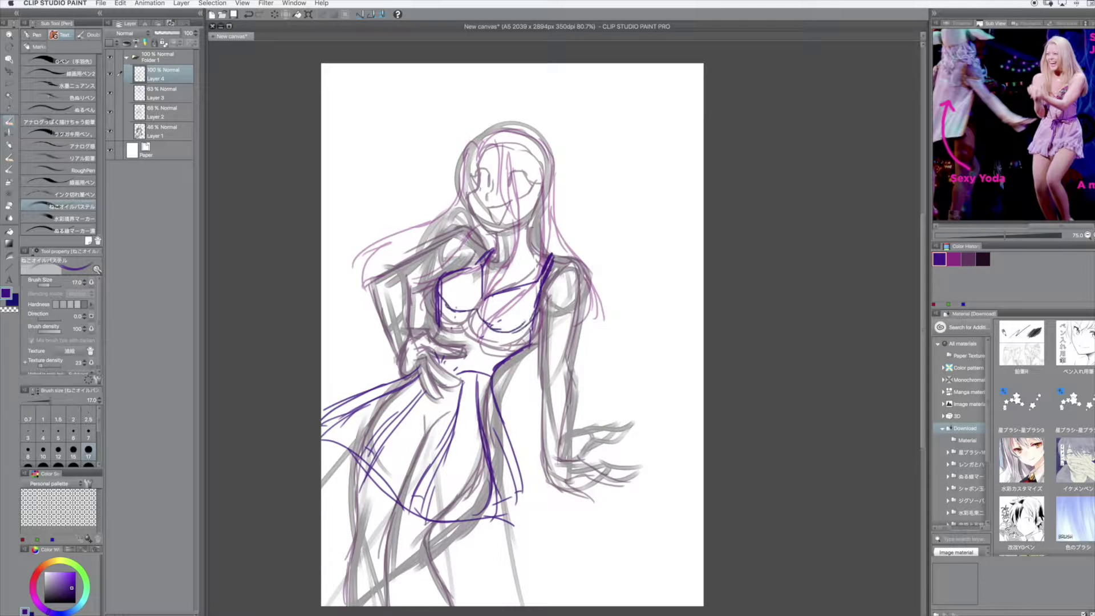
{"action": "mouse_move", "coordinate": [369, 285]}
{"action": "left_mouse_down"}
{"action": "mouse_move", "coordinate": [407, 376]}
{"action": "mouse_move", "coordinate": [439, 399]}
{"action": "left_mouse_up"}
{"action": "mouse_move", "coordinate": [416, 355]}
{"action": "left_mouse_down"}
{"action": "mouse_move", "coordinate": [442, 396]}
{"action": "mouse_move", "coordinate": [462, 379]}
{"action": "left_mouse_up"}
{"action": "left_click_drag", "start_coordinate": [412, 349], "coordinate": [460, 354]}
{"action": "left_click_drag", "start_coordinate": [408, 339], "coordinate": [451, 348]}
{"action": "left_click_drag", "start_coordinate": [408, 280], "coordinate": [406, 346]}
{"action": "left_click_drag", "start_coordinate": [404, 295], "coordinate": [432, 283]}
Create a new layer in a new folder, choose the 水彩境界マーカー brush and lower Folder 1's opacity to 72%.
{"action": "key", "text": "ctrl+shift+n"}
{"action": "key", "text": "ctrl+g"}
{"action": "left_click", "coordinate": [74, 218]}
{"action": "left_click_drag", "start_coordinate": [185, 32], "coordinate": [171, 32]}
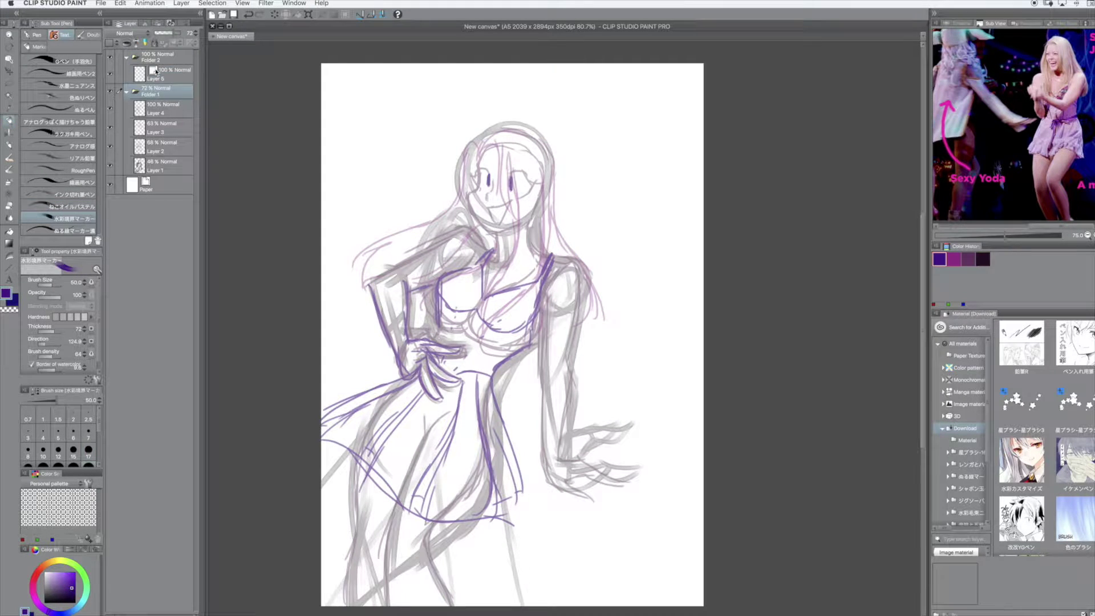
Try tracing the face and front hair strands with the marker brush.
{"action": "left_click_drag", "start_coordinate": [478, 188], "coordinate": [502, 188]}
{"action": "left_click_drag", "start_coordinate": [495, 147], "coordinate": [478, 337]}
{"action": "left_click_drag", "start_coordinate": [553, 257], "coordinate": [480, 336]}
{"action": "mouse_move", "coordinate": [487, 210]}
{"action": "left_mouse_down"}
{"action": "mouse_move", "coordinate": [512, 201]}
{"action": "mouse_move", "coordinate": [505, 224]}
{"action": "left_mouse_up"}
{"action": "key", "text": "ctrl+z"}
Pick a dark purple colour and try tracing the face and long hair strands close up.
{"action": "left_click", "coordinate": [57, 594]}
{"action": "scroll", "coordinate": [487, 140], "scroll_direction": "up", "scroll_amount": 5}
{"action": "left_click_drag", "start_coordinate": [463, 196], "coordinate": [542, 313]}
{"action": "key", "text": "ctrl+z"}
{"action": "left_click_drag", "start_coordinate": [463, 196], "coordinate": [539, 313]}
{"action": "key", "text": "ctrl+z"}
{"action": "left_click_drag", "start_coordinate": [528, 171], "coordinate": [554, 381]}
{"action": "key", "text": "ctrl+z"}
{"action": "key", "text": "ctrl+z"}
Try tracing the eye area, hairline and front strands with the RoughPen.
{"action": "left_click", "coordinate": [74, 170]}
{"action": "left_click_drag", "start_coordinate": [515, 196], "coordinate": [516, 221]}
{"action": "left_click_drag", "start_coordinate": [464, 197], "coordinate": [505, 139]}
{"action": "left_click_drag", "start_coordinate": [510, 162], "coordinate": [516, 242]}
{"action": "left_click_drag", "start_coordinate": [533, 159], "coordinate": [559, 325]}
{"action": "key", "text": "ctrl+z"}
Switch to the リアル鉛筆 brush, try a long front hair strand and reduce the brush size to 12.
{"action": "left_click", "coordinate": [74, 158]}
{"action": "left_click_drag", "start_coordinate": [508, 149], "coordinate": [577, 338]}
{"action": "key", "text": "ctrl+z"}
{"action": "left_click_drag", "start_coordinate": [508, 149], "coordinate": [577, 339]}
{"action": "key", "text": "ctrl+z"}
{"action": "key", "text": "bracketleft"}
Trace the hairline, fringe and long front hair strands on Layer 5, checking them with the sketch folder hidden.
{"action": "left_click_drag", "start_coordinate": [496, 152], "coordinate": [476, 198]}
{"action": "left_click_drag", "start_coordinate": [527, 165], "coordinate": [570, 285]}
{"action": "left_click_drag", "start_coordinate": [546, 183], "coordinate": [569, 293]}
{"action": "mouse_move", "coordinate": [565, 391]}
{"action": "left_mouse_down"}
{"action": "mouse_move", "coordinate": [558, 305]}
{"action": "mouse_move", "coordinate": [473, 576]}
{"action": "left_mouse_up"}
{"action": "left_click_drag", "start_coordinate": [621, 342], "coordinate": [553, 542]}
{"action": "left_click", "coordinate": [110, 91]}
{"action": "left_click", "coordinate": [109, 91]}
{"action": "left_click_drag", "start_coordinate": [621, 216], "coordinate": [622, 241]}
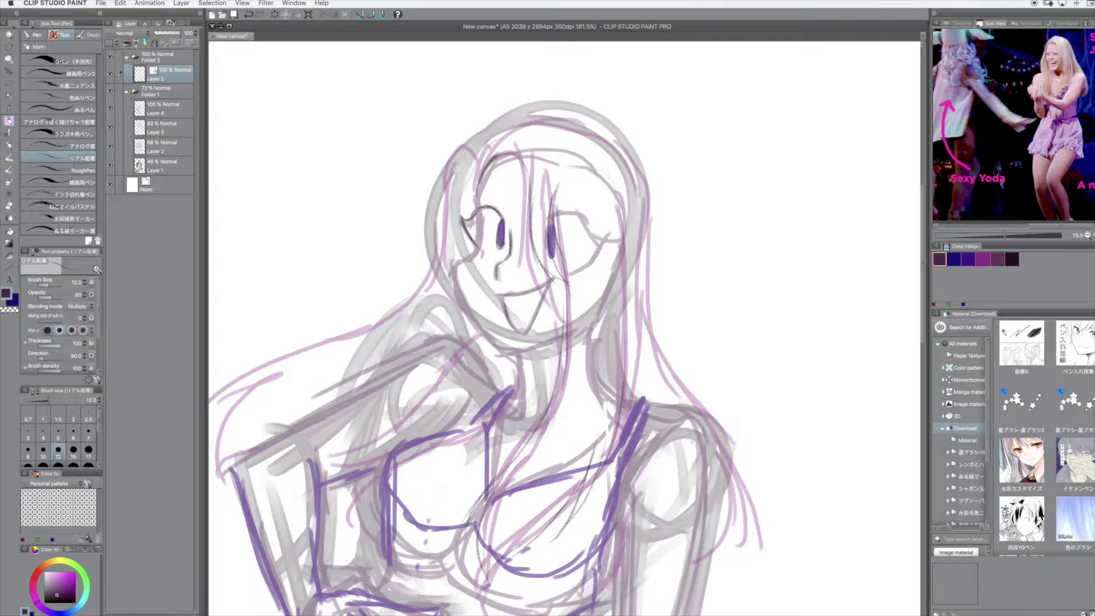
Compare the lines with and without the sketch folder and trace the cheek and jaw outline.
{"action": "left_click", "coordinate": [110, 91]}
{"action": "left_click", "coordinate": [110, 91]}
{"action": "left_click", "coordinate": [109, 91]}
{"action": "left_click", "coordinate": [110, 91]}
{"action": "left_click_drag", "start_coordinate": [459, 265], "coordinate": [497, 350]}
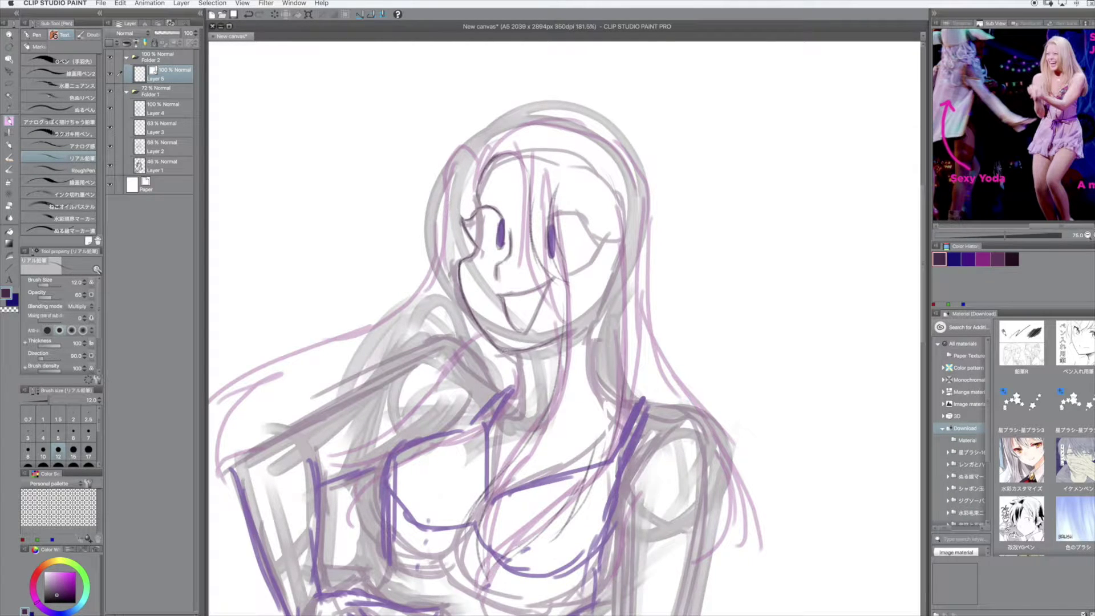
Trace the outer hair from the crown to its tips and the strands flowing past the bent arm.
{"action": "mouse_move", "coordinate": [479, 136]}
{"action": "left_mouse_down"}
{"action": "mouse_move", "coordinate": [616, 143]}
{"action": "mouse_move", "coordinate": [654, 342]}
{"action": "mouse_move", "coordinate": [753, 558]}
{"action": "left_mouse_up"}
{"action": "left_click", "coordinate": [110, 92]}
{"action": "left_click", "coordinate": [110, 91]}
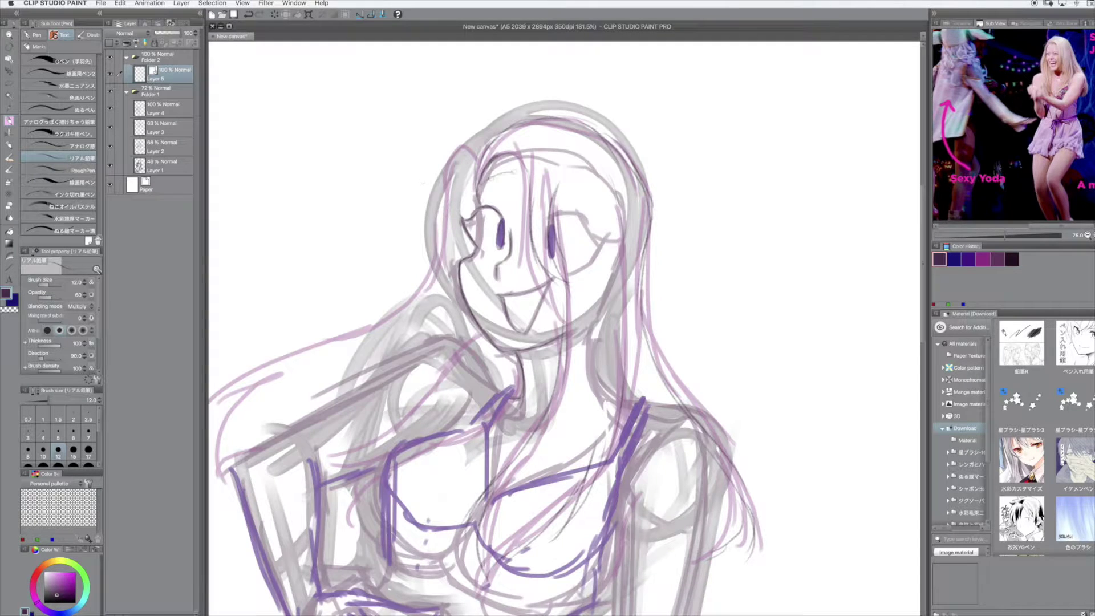
{"action": "left_click_drag", "start_coordinate": [484, 338], "coordinate": [325, 522]}
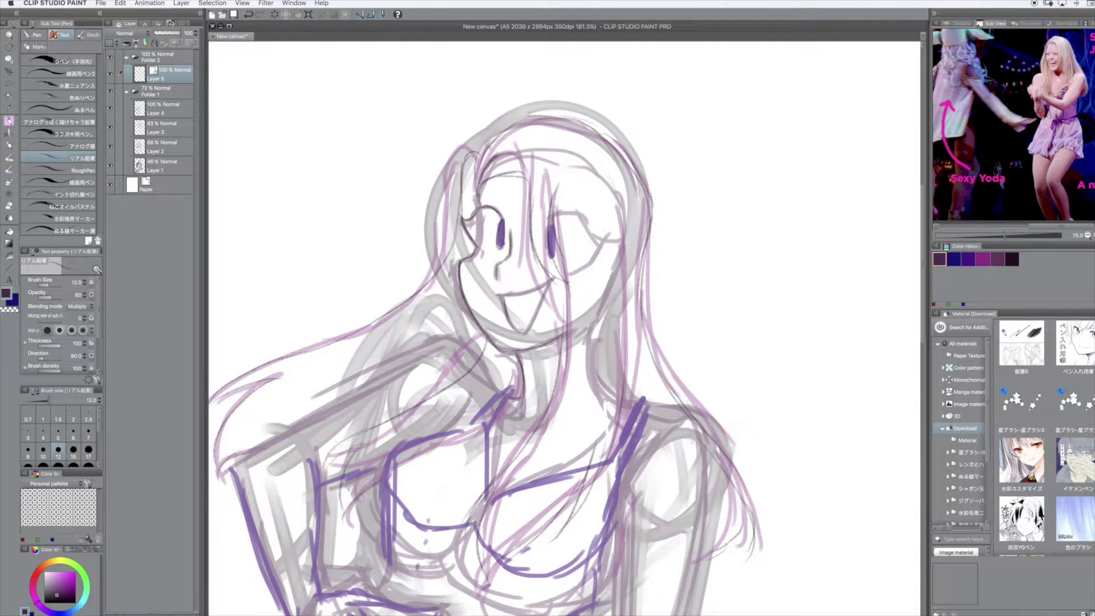
{"action": "left_click", "coordinate": [110, 91]}
{"action": "left_click", "coordinate": [110, 91]}
Trace the eye beside the front hair strand and shade the neck under the chin.
{"action": "left_click_drag", "start_coordinate": [549, 212], "coordinate": [594, 268]}
{"action": "left_click", "coordinate": [110, 92]}
{"action": "left_click", "coordinate": [110, 91]}
{"action": "mouse_move", "coordinate": [518, 344]}
{"action": "left_mouse_down"}
{"action": "mouse_move", "coordinate": [551, 373]}
{"action": "mouse_move", "coordinate": [536, 376]}
{"action": "left_mouse_up"}
Trace the dress's straps, neckline and bodice down to the waist, checking them with the sketch folder hidden.
{"action": "scroll", "coordinate": [565, 328], "scroll_direction": "down", "scroll_amount": 5}
{"action": "left_click", "coordinate": [110, 91]}
{"action": "left_click", "coordinate": [110, 92]}
{"action": "left_click", "coordinate": [110, 92]}
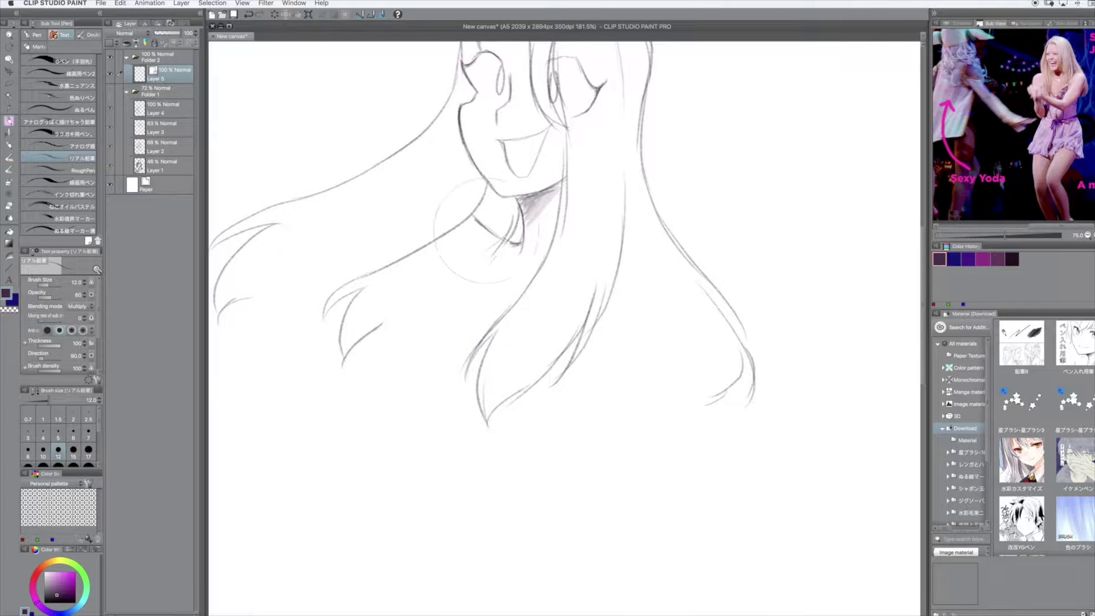
{"action": "left_click", "coordinate": [110, 92]}
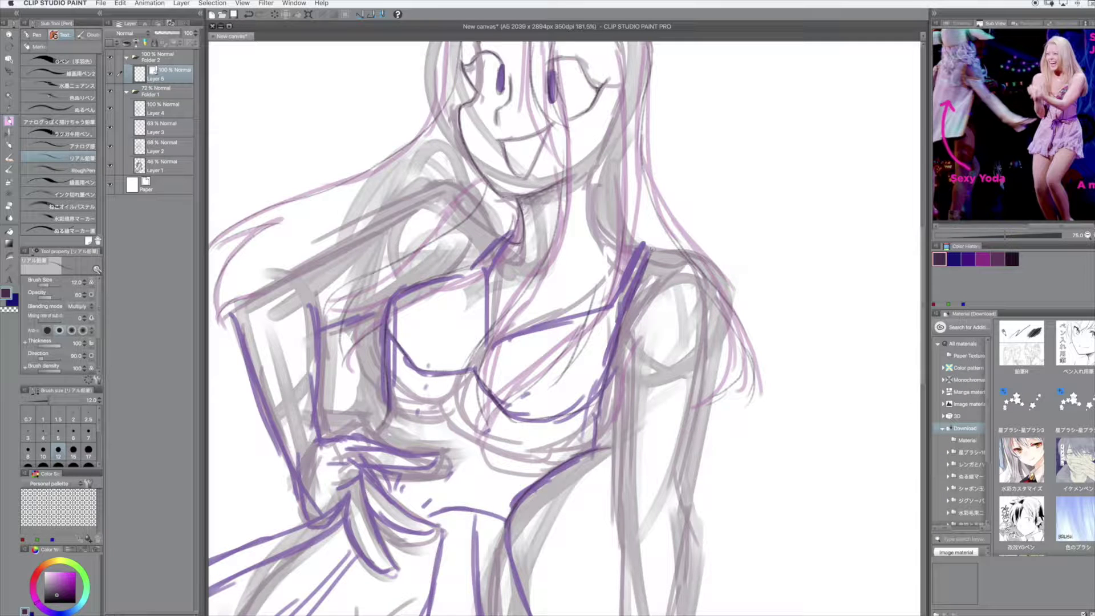
{"action": "left_click", "coordinate": [110, 91]}
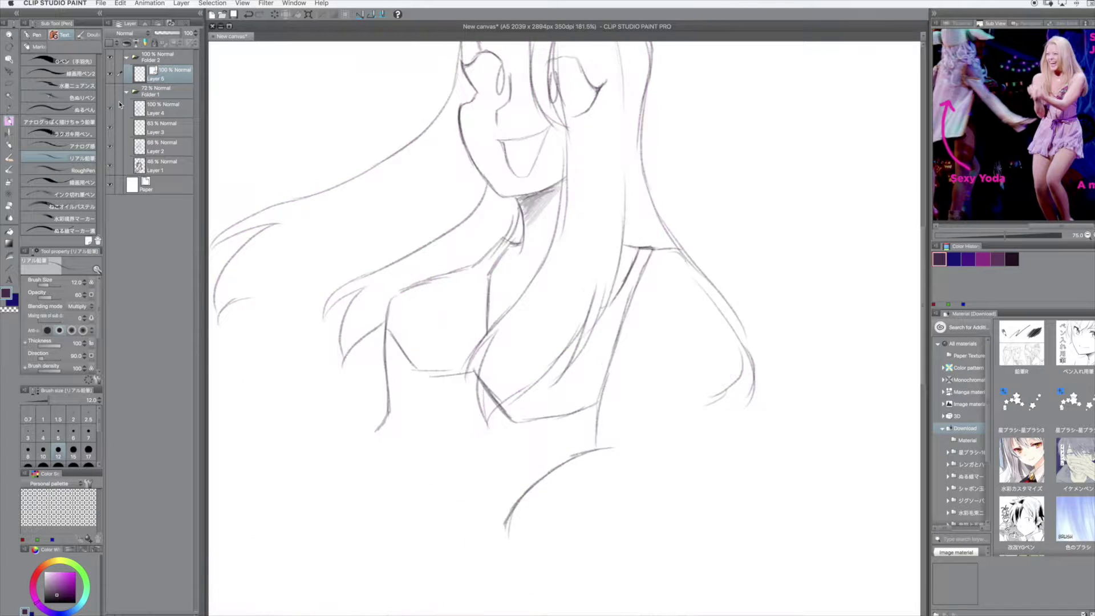
Trace the straight arm from the shoulder to the wrist and its outstretched hand with fingers.
{"action": "scroll", "coordinate": [564, 328], "scroll_direction": "down", "scroll_amount": 5}
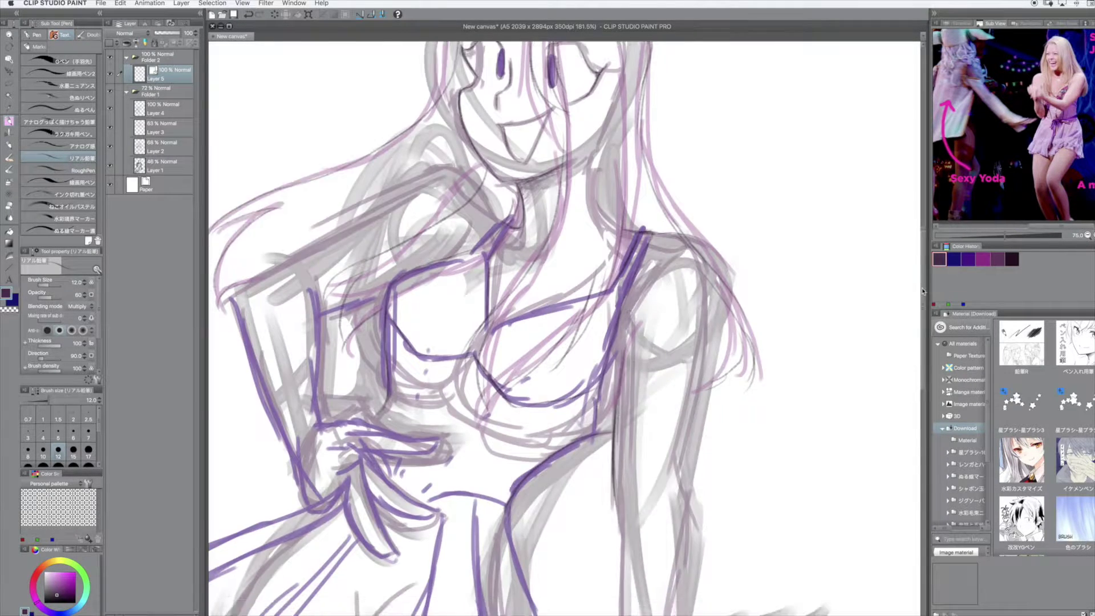
{"action": "scroll", "coordinate": [565, 328], "scroll_direction": "down", "scroll_amount": 3}
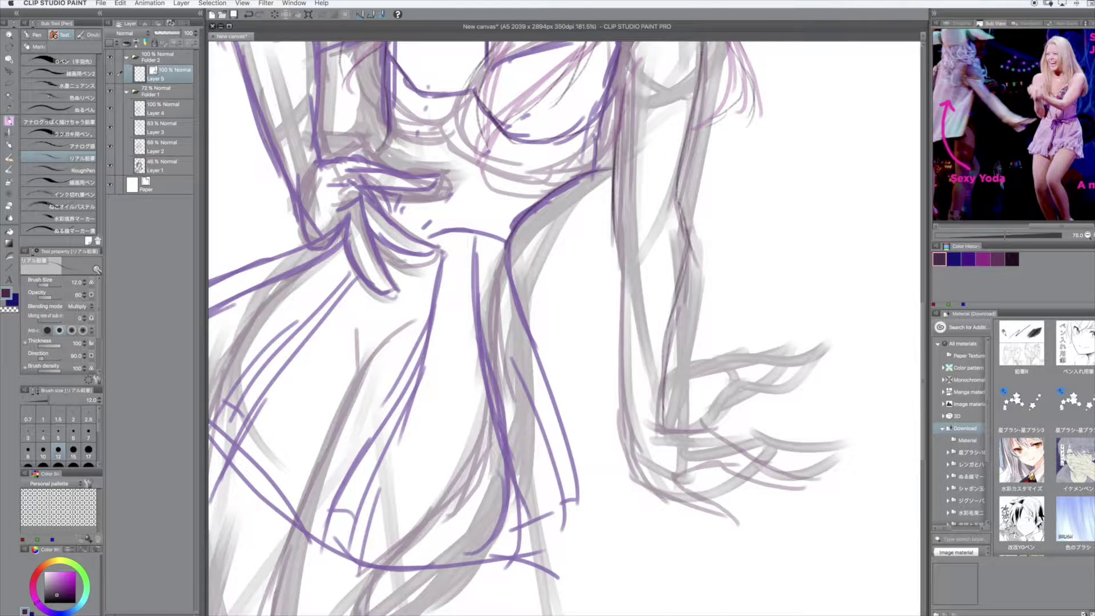
{"action": "left_click_drag", "start_coordinate": [630, 478], "coordinate": [735, 523]}
{"action": "mouse_move", "coordinate": [679, 502]}
{"action": "left_mouse_down"}
{"action": "mouse_move", "coordinate": [721, 476]}
{"action": "mouse_move", "coordinate": [781, 502]}
{"action": "left_mouse_up"}
{"action": "left_click_drag", "start_coordinate": [736, 470], "coordinate": [806, 489]}
{"action": "left_click_drag", "start_coordinate": [706, 429], "coordinate": [801, 484]}
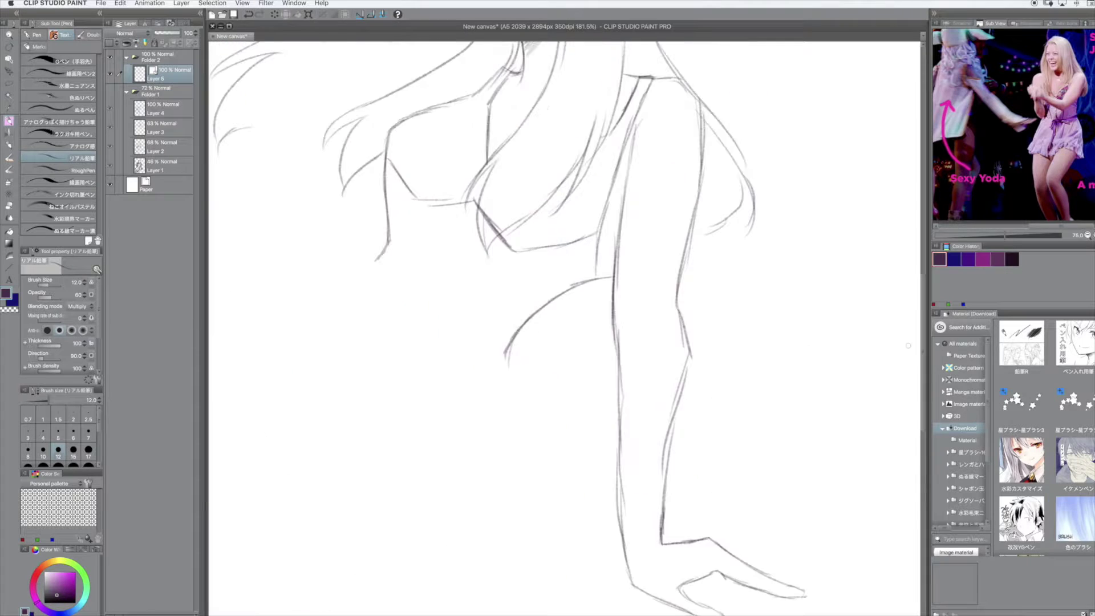
{"action": "key", "text": "ctrl+z"}
{"action": "left_click_drag", "start_coordinate": [619, 280], "coordinate": [609, 441]}
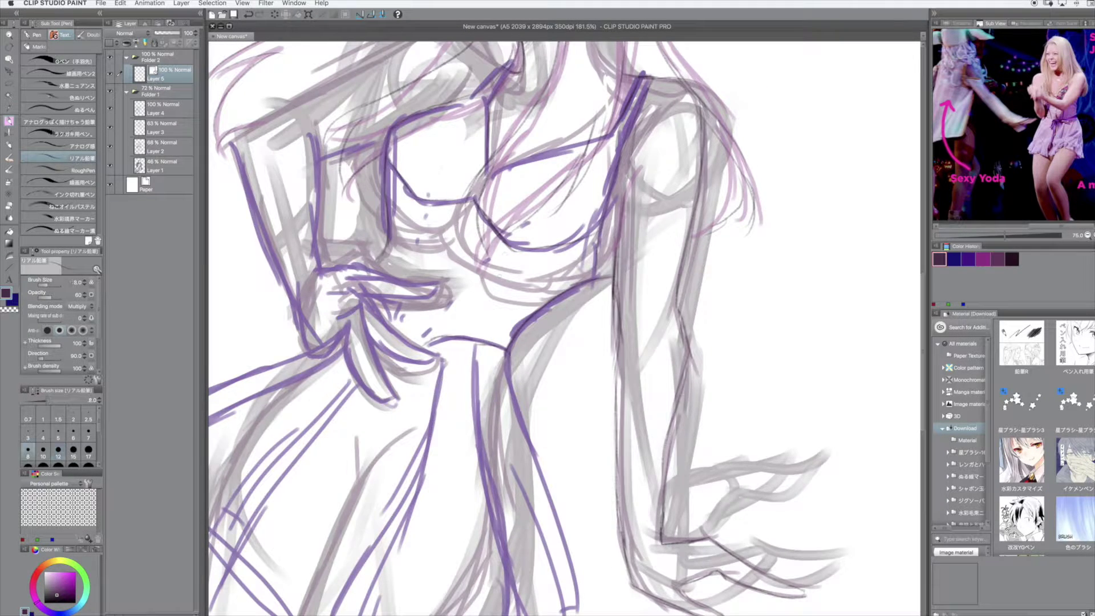
Trace the bent arm and the fingers of the hand on the hip with a size 17 brush.
{"action": "key", "text": "super+minus"}
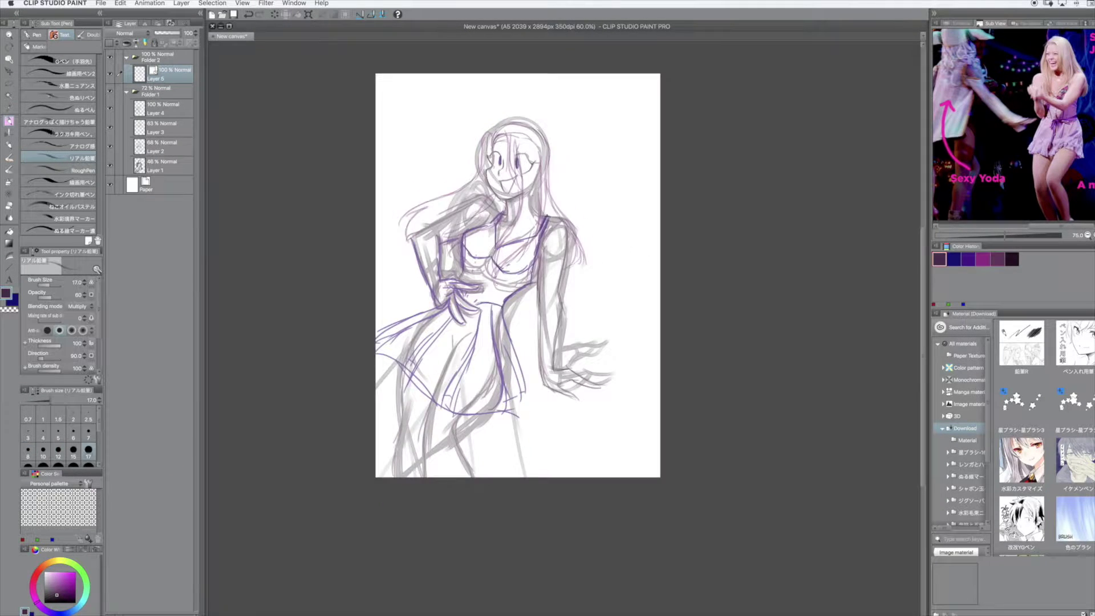
{"action": "key", "text": "super+plus"}
{"action": "mouse_move", "coordinate": [474, 89]}
{"action": "left_mouse_down"}
{"action": "mouse_move", "coordinate": [337, 150]}
{"action": "mouse_move", "coordinate": [374, 291]}
{"action": "mouse_move", "coordinate": [422, 325]}
{"action": "left_mouse_up"}
{"action": "left_click_drag", "start_coordinate": [453, 268], "coordinate": [413, 301]}
{"action": "left_click_drag", "start_coordinate": [398, 246], "coordinate": [452, 257]}
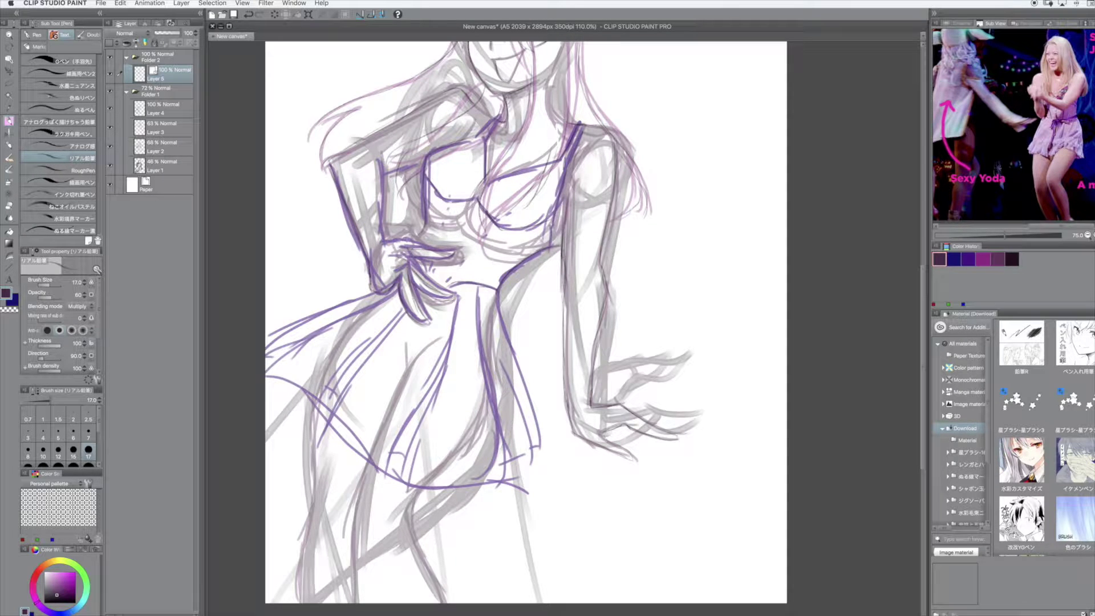
Undo the latest strokes around the hand on the hip and draw the bent forearm's inner line.
{"action": "left_click", "coordinate": [110, 91]}
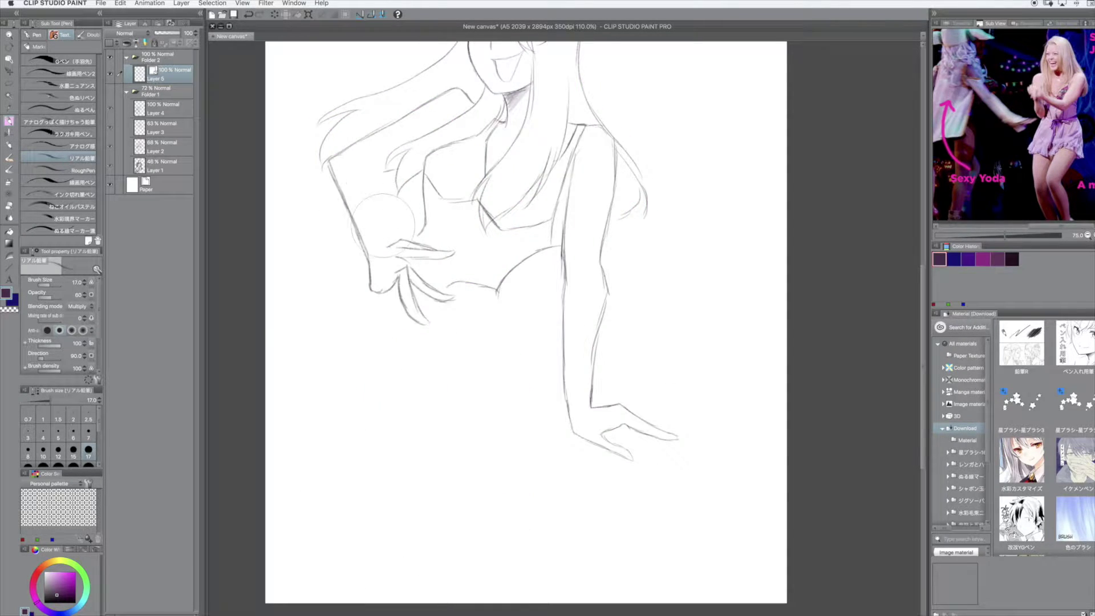
{"action": "key", "text": "ctrl+z"}
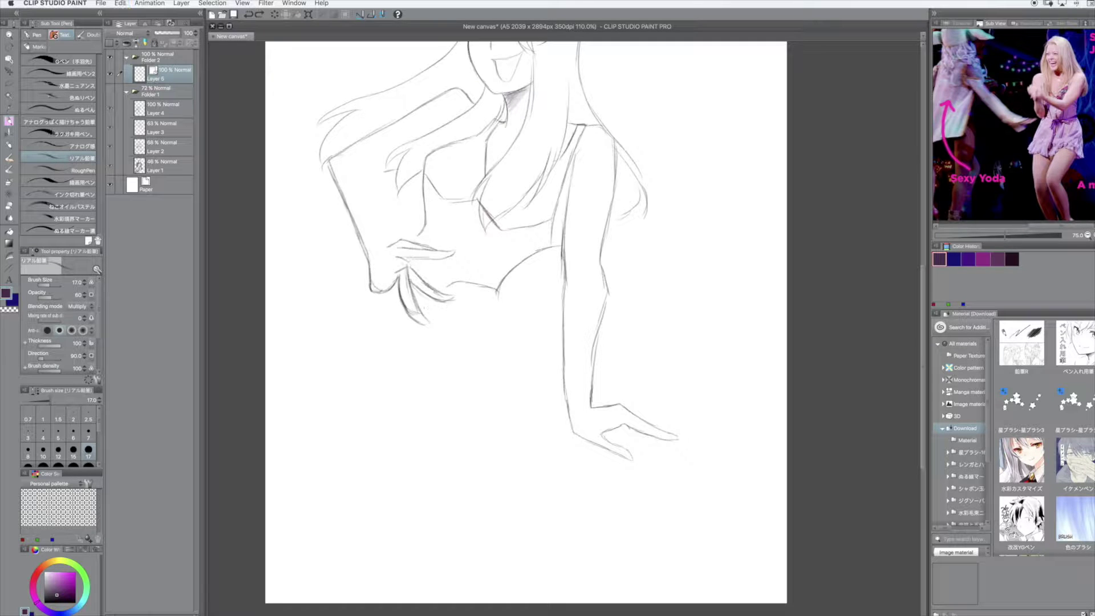
{"action": "key", "text": "ctrl+z"}
{"action": "left_click_drag", "start_coordinate": [380, 159], "coordinate": [388, 246]}
{"action": "left_click", "coordinate": [110, 92]}
Draw the skirt's side outlines and a ruffled hem with short fold lines.
{"action": "left_click_drag", "start_coordinate": [496, 294], "coordinate": [542, 448]}
{"action": "mouse_move", "coordinate": [490, 343]}
{"action": "left_mouse_down"}
{"action": "mouse_move", "coordinate": [530, 467]}
{"action": "mouse_move", "coordinate": [531, 454]}
{"action": "mouse_move", "coordinate": [490, 491]}
{"action": "mouse_move", "coordinate": [423, 497]}
{"action": "mouse_move", "coordinate": [350, 463]}
{"action": "mouse_move", "coordinate": [268, 371]}
{"action": "left_mouse_up"}
{"action": "left_click_drag", "start_coordinate": [373, 296], "coordinate": [275, 339]}
{"action": "left_click_drag", "start_coordinate": [322, 312], "coordinate": [267, 348]}
{"action": "left_click", "coordinate": [110, 91]}
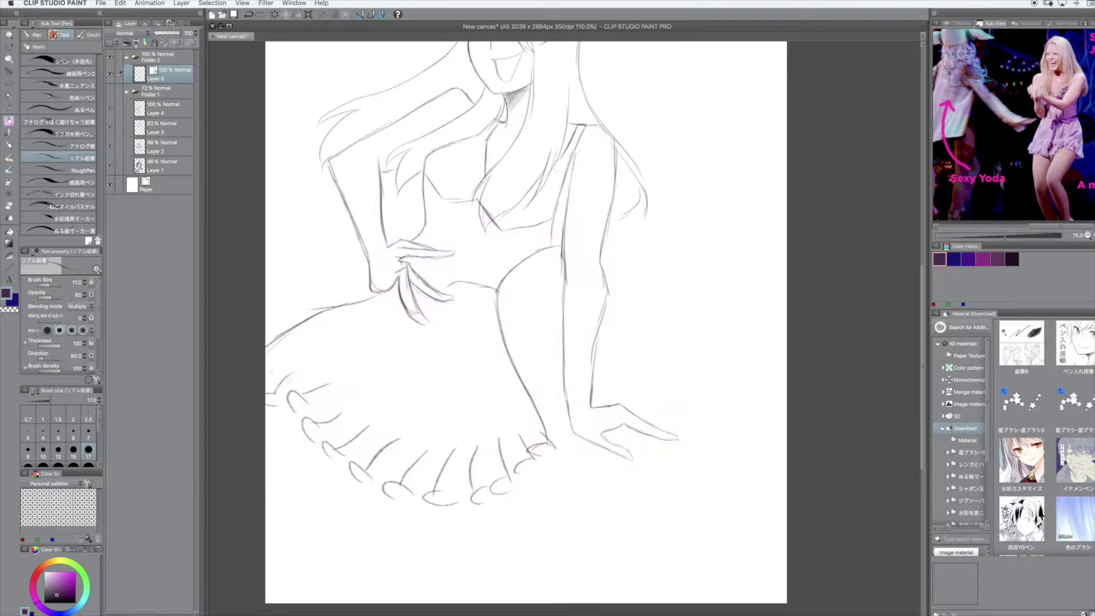
{"action": "left_click_drag", "start_coordinate": [349, 473], "coordinate": [311, 408]}
{"action": "left_click_drag", "start_coordinate": [313, 308], "coordinate": [399, 275]}
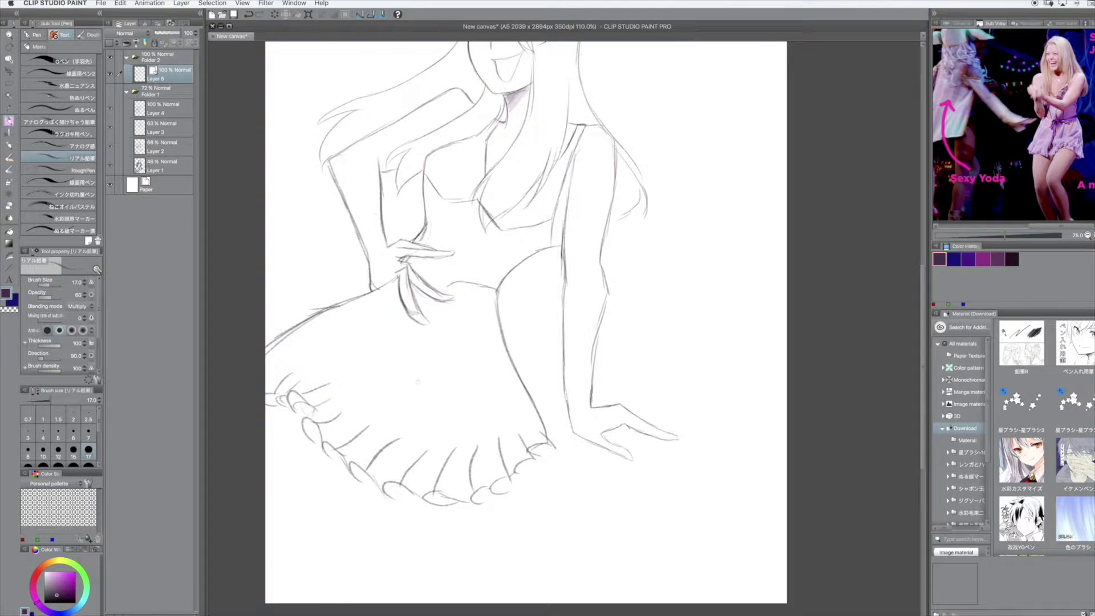
Erase the ruffled hem and its fold lines from the skirt.
{"action": "scroll", "coordinate": [411, 285], "scroll_direction": "down", "scroll_amount": 1}
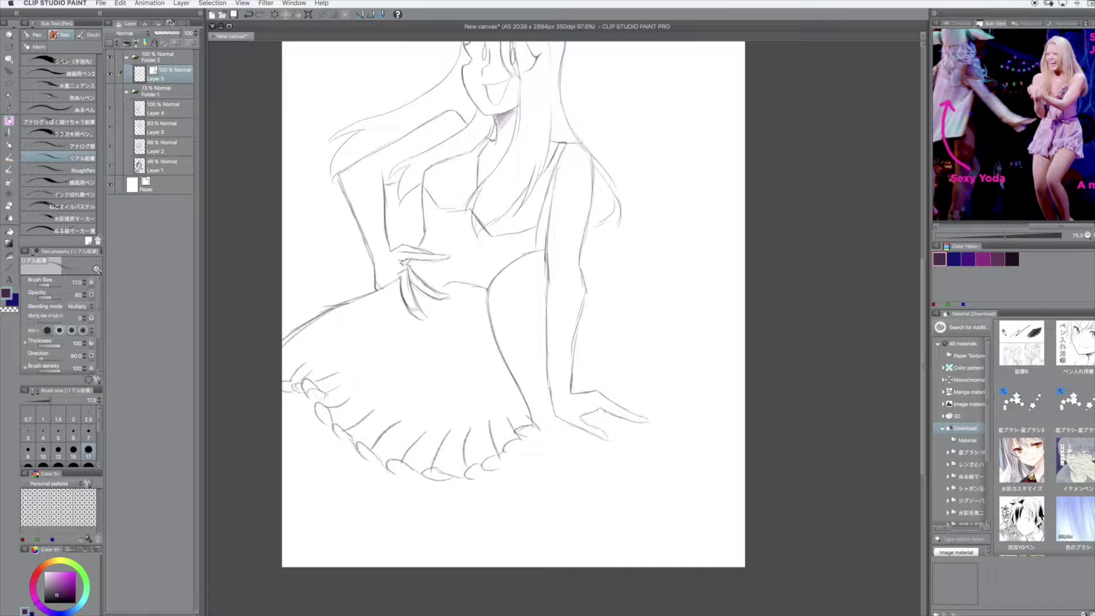
{"action": "mouse_move", "coordinate": [336, 416]}
{"action": "left_mouse_down"}
{"action": "mouse_move", "coordinate": [444, 479]}
{"action": "mouse_move", "coordinate": [530, 422]}
{"action": "left_mouse_up"}
{"action": "left_click_drag", "start_coordinate": [285, 371], "coordinate": [354, 405]}
{"action": "left_click_drag", "start_coordinate": [474, 384], "coordinate": [527, 406]}
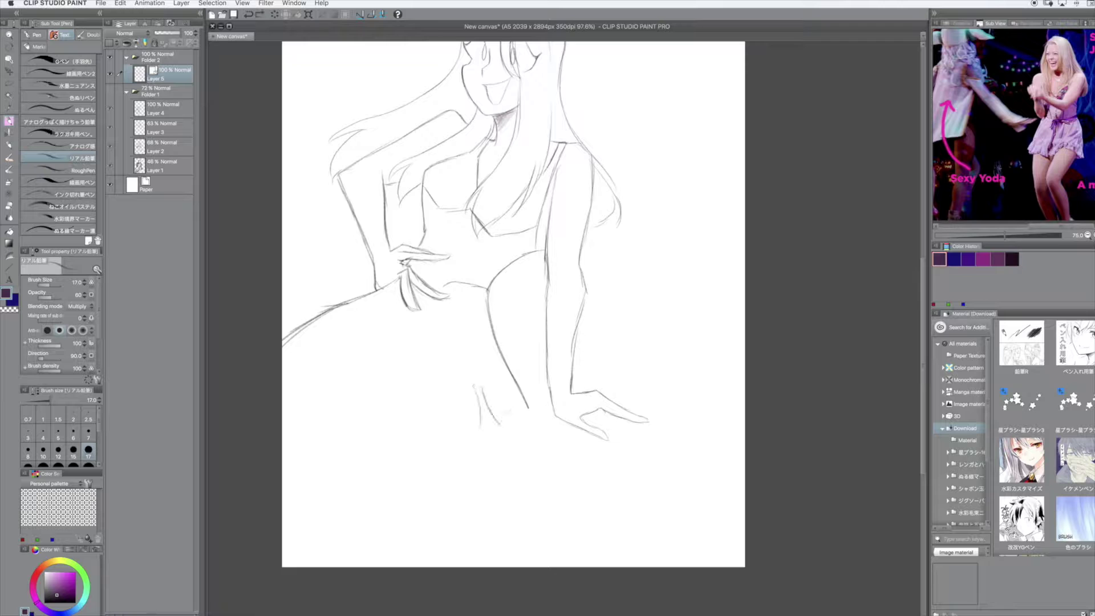
Show the sketch folder and trace a smooth curved skirt hem and both legs below it.
{"action": "left_click", "coordinate": [110, 91]}
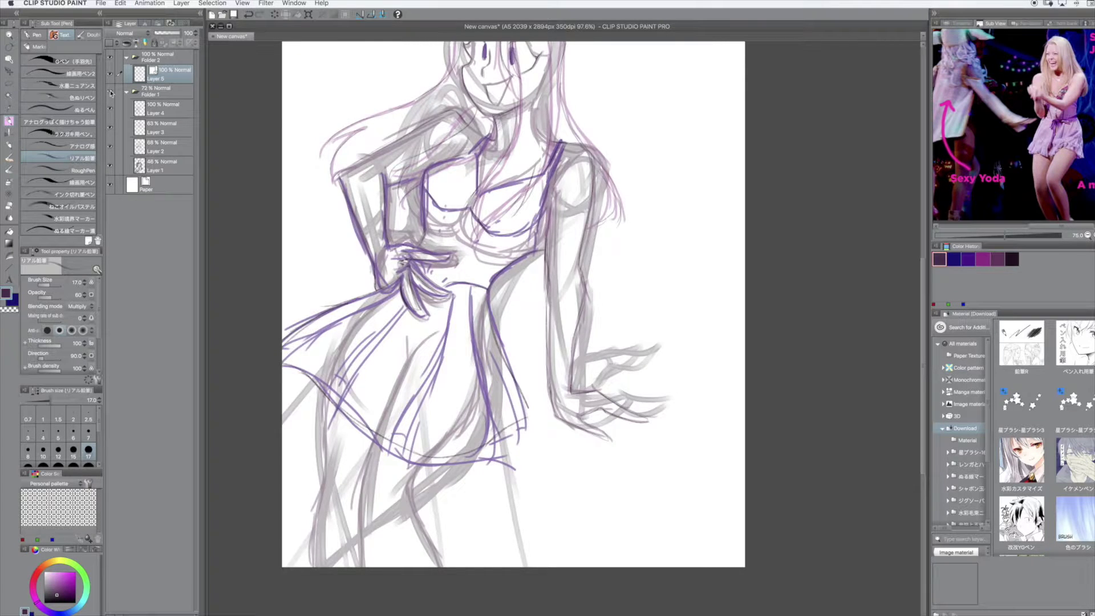
{"action": "left_click_drag", "start_coordinate": [410, 482], "coordinate": [427, 566]}
{"action": "left_click_drag", "start_coordinate": [373, 444], "coordinate": [359, 556]}
{"action": "left_click_drag", "start_coordinate": [369, 469], "coordinate": [360, 566]}
{"action": "left_click_drag", "start_coordinate": [325, 393], "coordinate": [317, 492]}
{"action": "left_click_drag", "start_coordinate": [320, 476], "coordinate": [311, 566]}
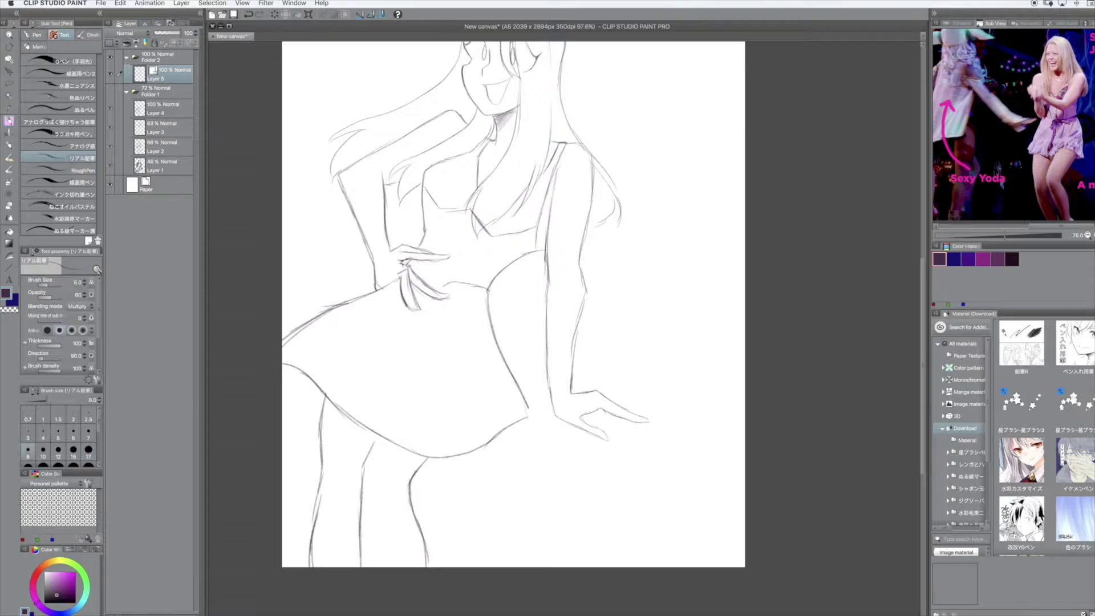
Try reinforcing the waist curve above the skirt with a size 12 brush.
{"action": "key", "text": "bracketright"}
{"action": "key", "text": "ctrl+minus"}
{"action": "key", "text": "ctrl+minus"}
{"action": "key", "text": "ctrl+plus"}
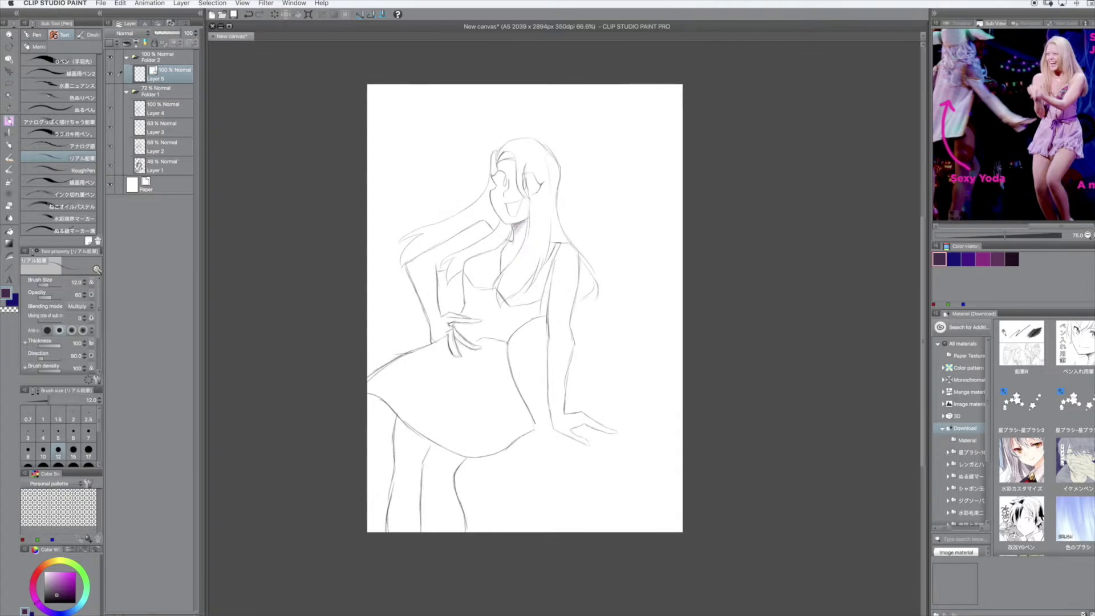
{"action": "left_click_drag", "start_coordinate": [544, 309], "coordinate": [512, 331]}
{"action": "key", "text": "ctrl+z"}
{"action": "key", "text": "ctrl+z"}
Move the drawing to the right on the page with the Move layer tool.
{"action": "key", "text": "k"}
{"action": "left_click_drag", "start_coordinate": [307, 186], "coordinate": [358, 186]}
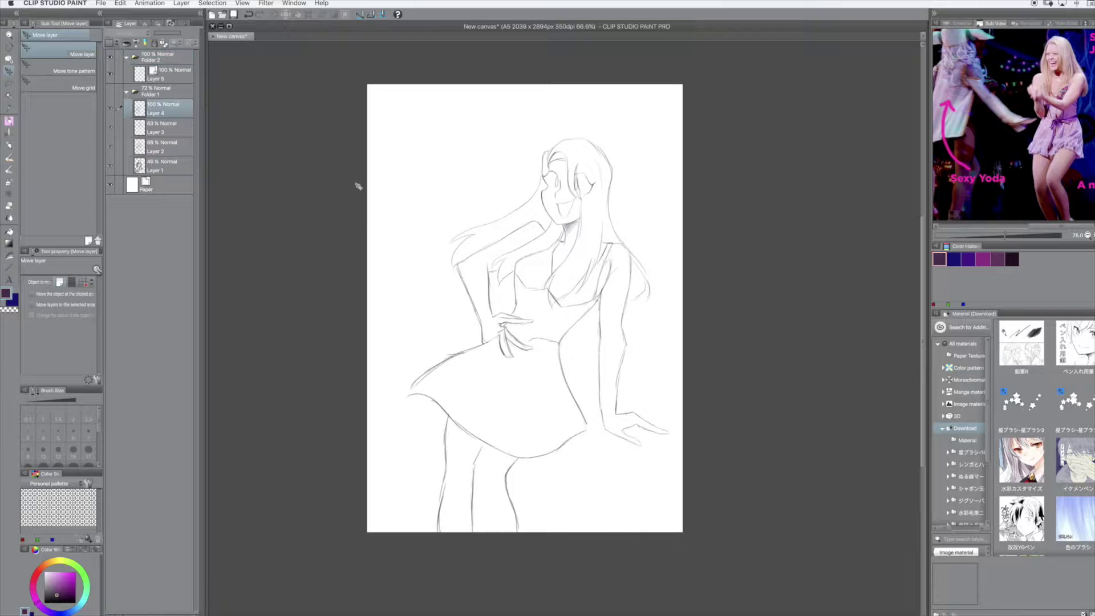
Return to Layer 5 with the リアル鉛筆 brush and reinforce the outlines of the legs.
{"action": "key", "text": "alt+]"}
{"action": "key", "text": "p"}
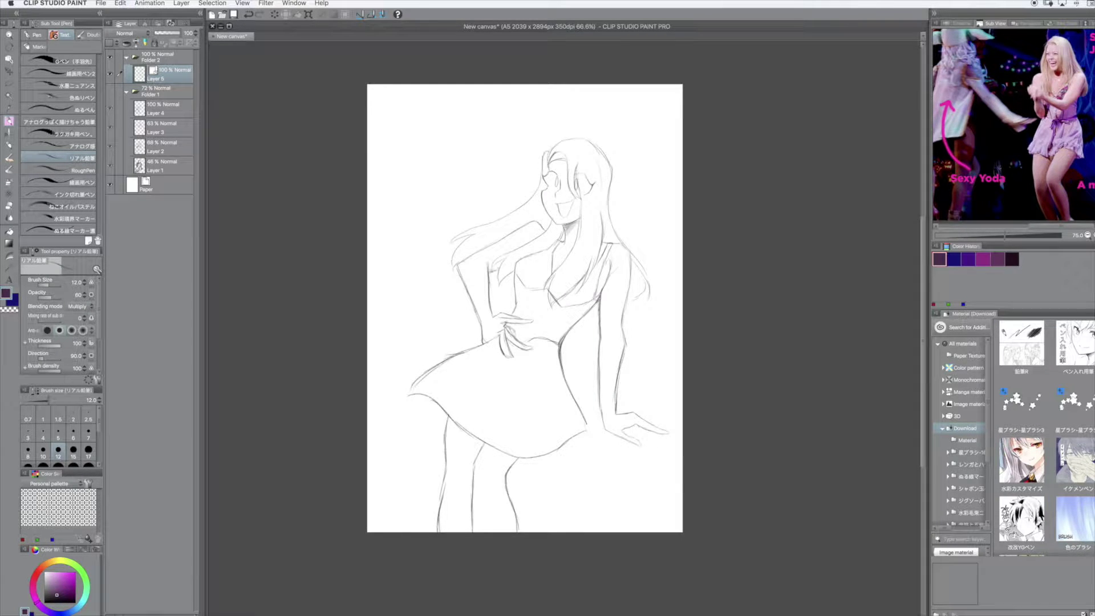
{"action": "left_click_drag", "start_coordinate": [448, 443], "coordinate": [436, 522]}
{"action": "left_click_drag", "start_coordinate": [477, 457], "coordinate": [474, 480]}
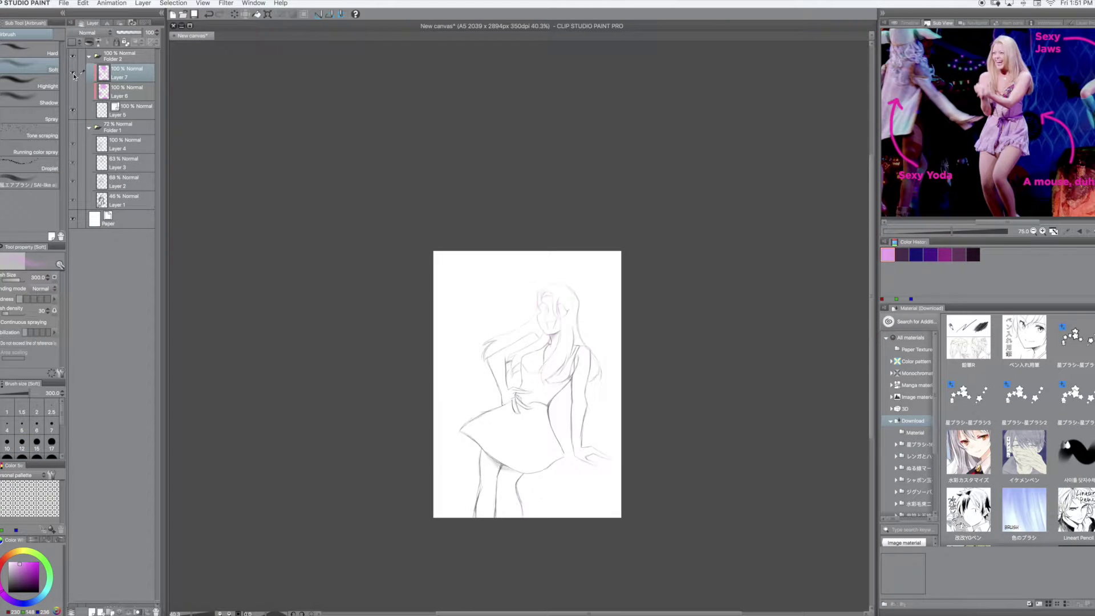
Merge Layer 7 down into Layer 6 and add a folder holding two subfolders beneath the line art folder.
{"action": "key", "text": "ctrl+e"}
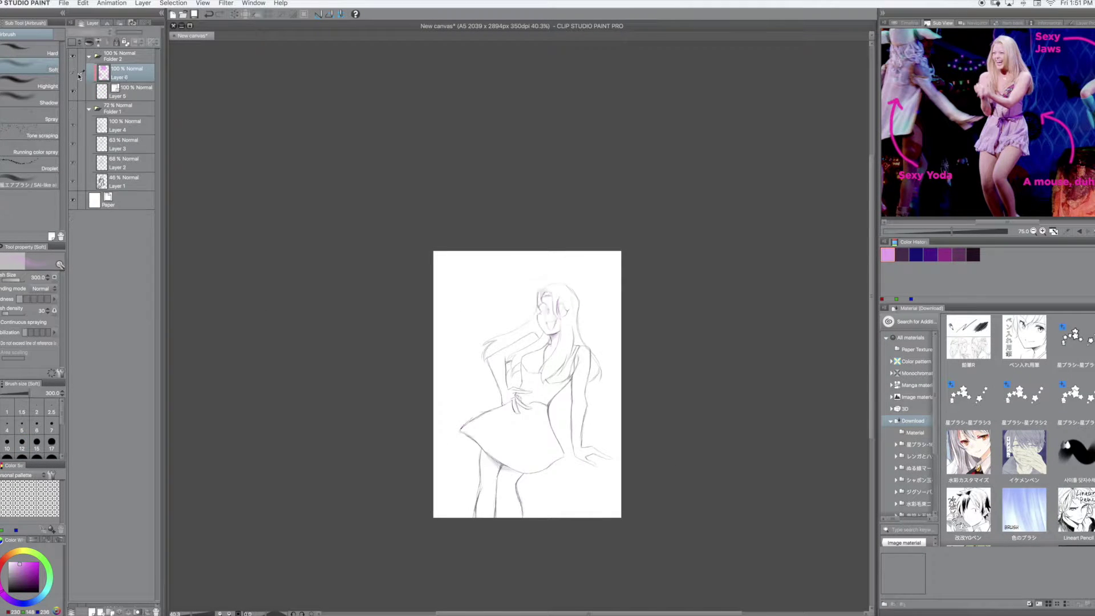
{"action": "scroll", "coordinate": [618, 289], "scroll_direction": "up", "scroll_amount": 3}
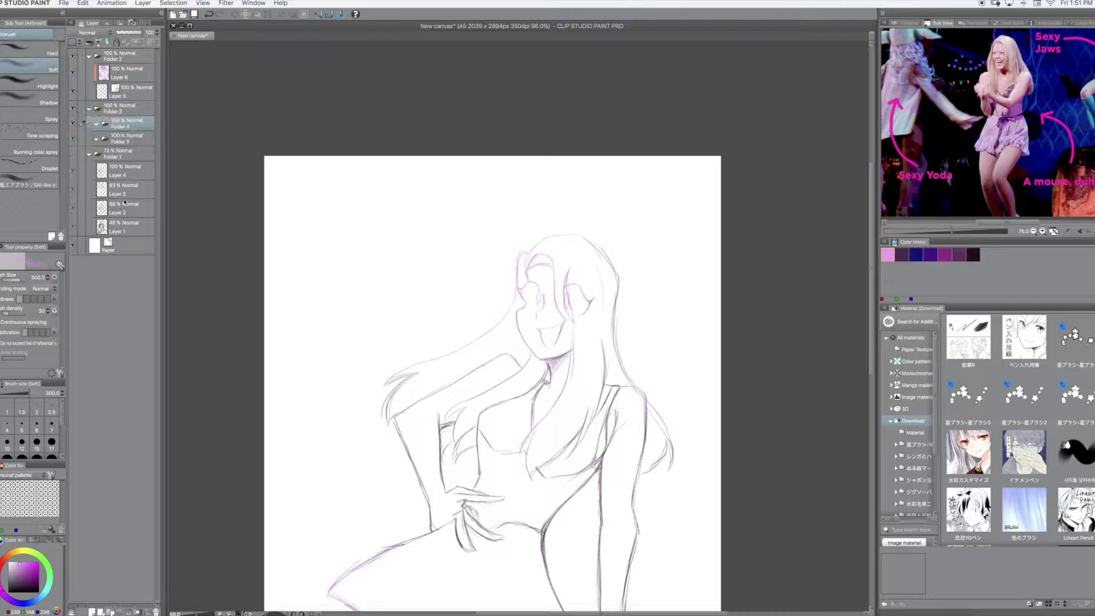
Pick a pale skin colour and paint the face with a marker brush at size 100 on a layer in Folder 4.
{"action": "left_click", "coordinate": [15, 552]}
{"action": "scroll", "coordinate": [513, 285], "scroll_direction": "up", "scroll_amount": 2}
{"action": "left_click_drag", "start_coordinate": [571, 319], "coordinate": [542, 354]}
{"action": "left_click_drag", "start_coordinate": [531, 296], "coordinate": [513, 354]}
{"action": "left_click_drag", "start_coordinate": [496, 285], "coordinate": [564, 240]}
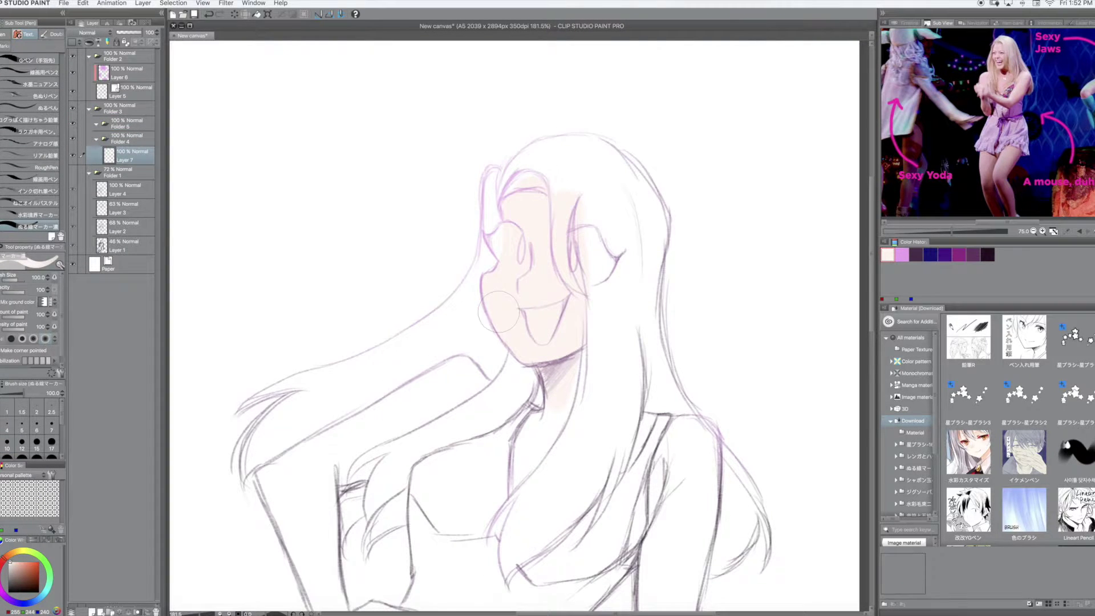
Auto-select the blank area around the figure on Layer 5 and invert the selection to the silhouette.
{"action": "scroll", "coordinate": [533, 288], "scroll_direction": "down", "scroll_amount": 5}
{"action": "left_click", "coordinate": [135, 90]}
{"action": "key", "text": "w"}
{"action": "left_click", "coordinate": [627, 231]}
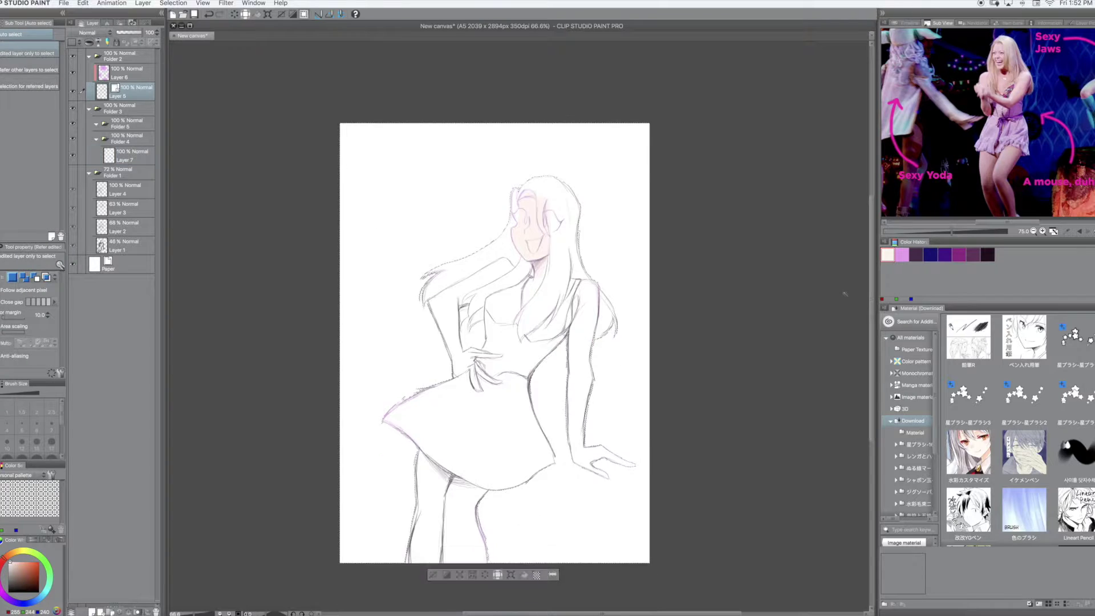
{"action": "left_click", "coordinate": [202, 3]}
{"action": "key", "text": "Escape"}
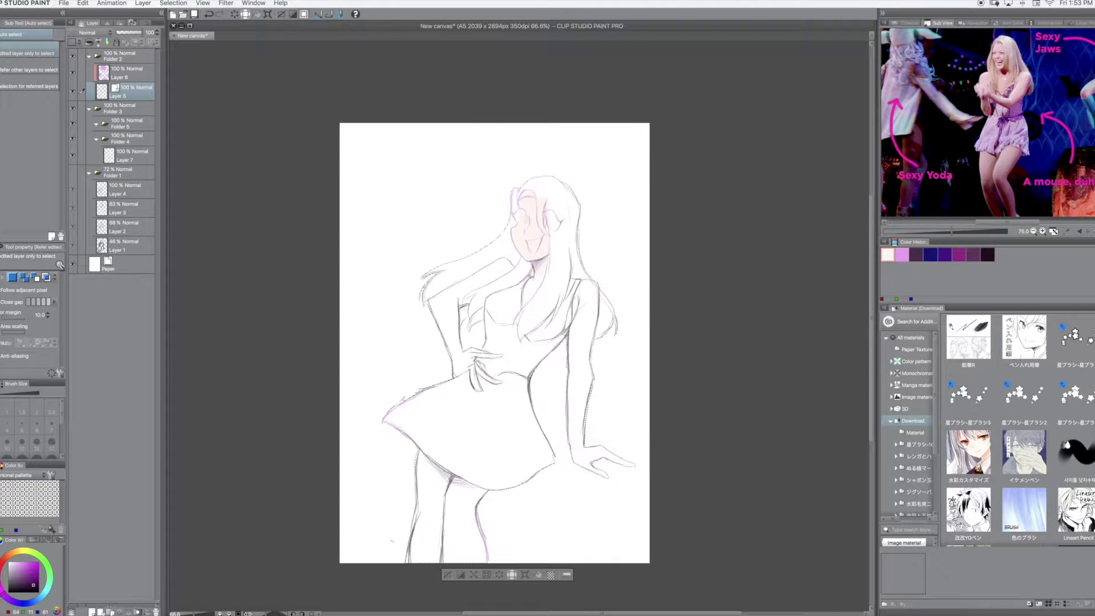
Create a layer directly above Folder 1 and fill the selected silhouette with light green.
{"action": "left_click", "coordinate": [119, 171]}
{"action": "left_click", "coordinate": [91, 612]}
{"action": "left_click", "coordinate": [538, 574]}
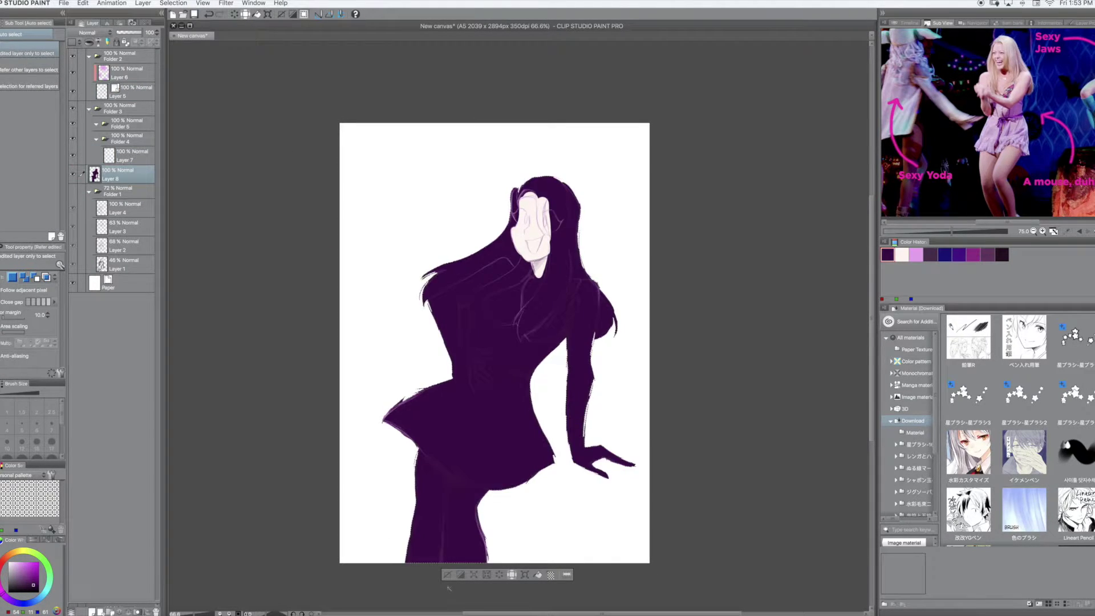
{"action": "key", "text": "ctrl+z"}
{"action": "left_click", "coordinate": [28, 570]}
{"action": "left_click", "coordinate": [537, 574]}
{"action": "key", "text": "ctrl+z"}
{"action": "left_click", "coordinate": [537, 574]}
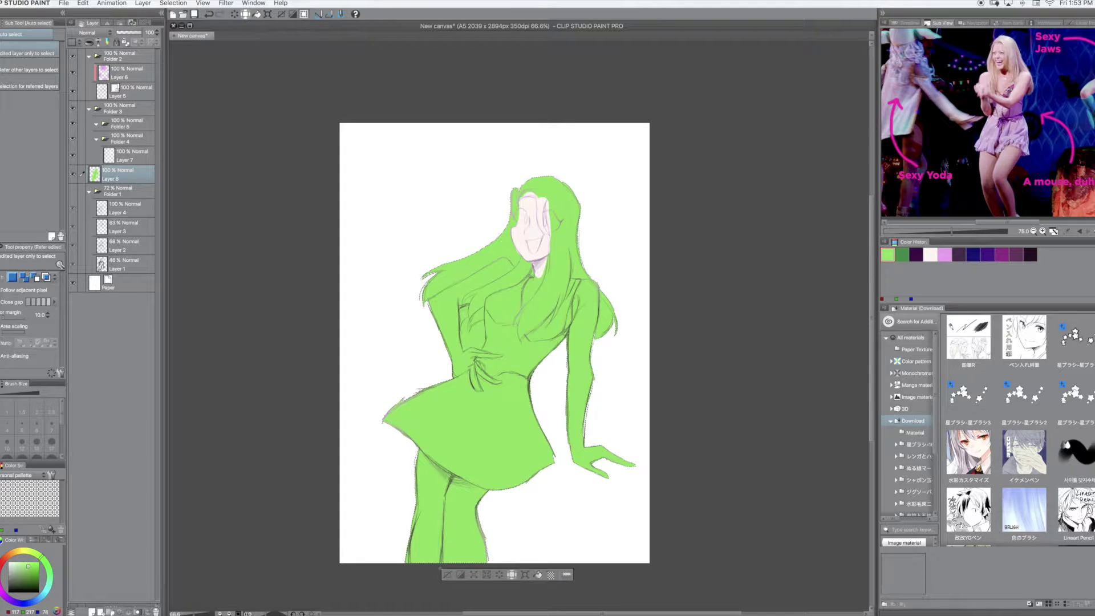
Deselect, auto-select the gap between the bent arm and the torso referring to other layers, and delete its green fill.
{"action": "left_click", "coordinate": [448, 574]}
{"action": "left_click", "coordinate": [29, 70]}
{"action": "left_click", "coordinate": [467, 327]}
{"action": "key", "text": "Delete"}
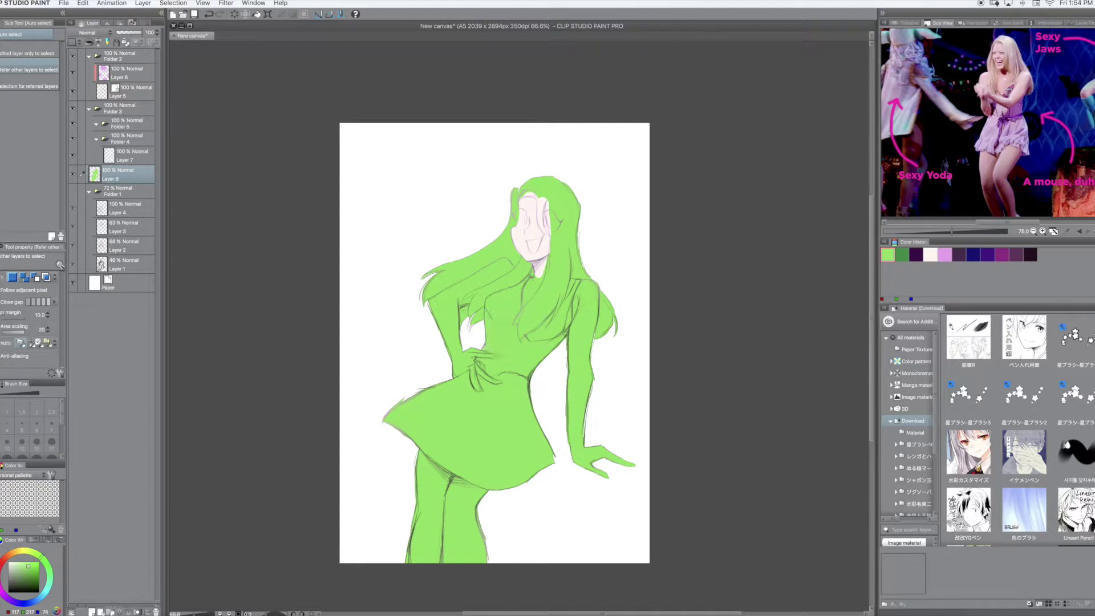
On Layer 7, paint the pale skin tone over the neck, the torso and the hand on the hip.
{"action": "scroll", "coordinate": [467, 336], "scroll_direction": "up", "scroll_amount": 3}
{"action": "scroll", "coordinate": [520, 328], "scroll_direction": "down", "scroll_amount": 3}
{"action": "scroll", "coordinate": [520, 328], "scroll_direction": "up", "scroll_amount": 3}
{"action": "left_click", "coordinate": [128, 155]}
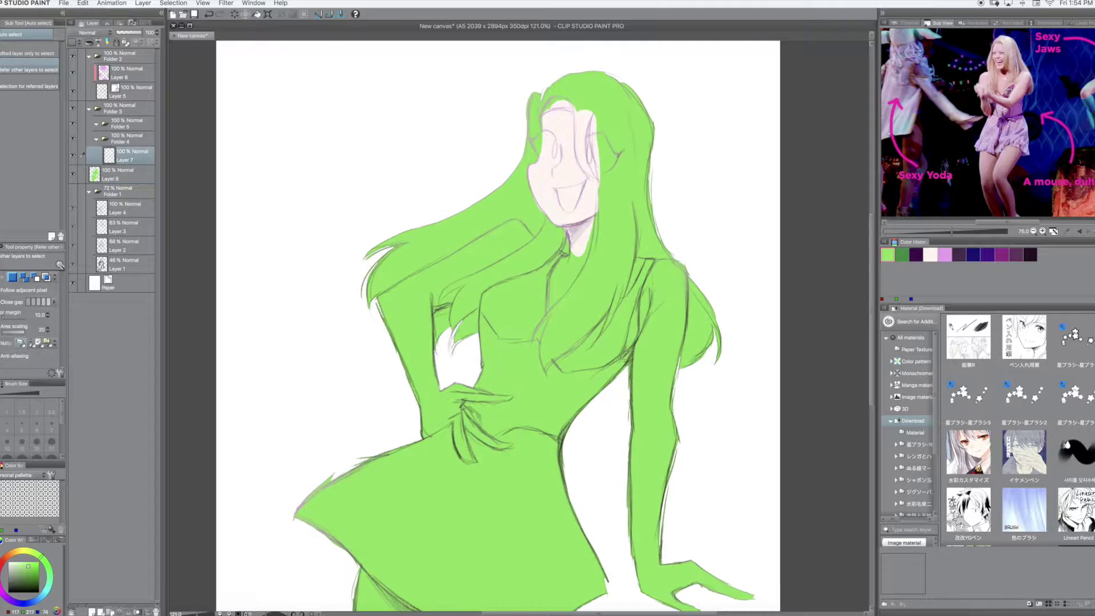
{"action": "key", "text": "p"}
{"action": "left_click_drag", "start_coordinate": [541, 308], "coordinate": [456, 490]}
{"action": "scroll", "coordinate": [513, 342], "scroll_direction": "down", "scroll_amount": 3}
{"action": "scroll", "coordinate": [468, 444], "scroll_direction": "up", "scroll_amount": 2}
{"action": "left_click_drag", "start_coordinate": [491, 400], "coordinate": [451, 439]}
{"action": "mouse_move", "coordinate": [467, 365]}
{"action": "left_mouse_down"}
{"action": "mouse_move", "coordinate": [548, 411]}
{"action": "mouse_move", "coordinate": [547, 445]}
{"action": "mouse_move", "coordinate": [519, 479]}
{"action": "left_mouse_up"}
Load the green silhouette as a selection and return to the skin layer, Layer 7.
{"action": "left_click", "coordinate": [129, 174]}
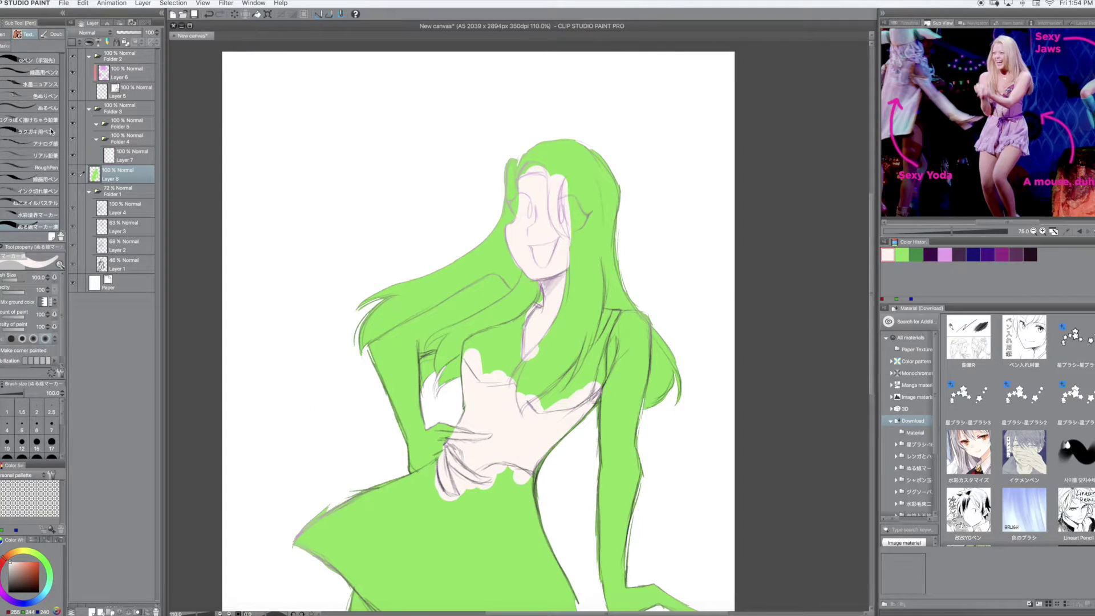
{"action": "key", "text": "super+z"}
{"action": "key", "text": "super+y"}
{"action": "left_click", "coordinate": [128, 153]}
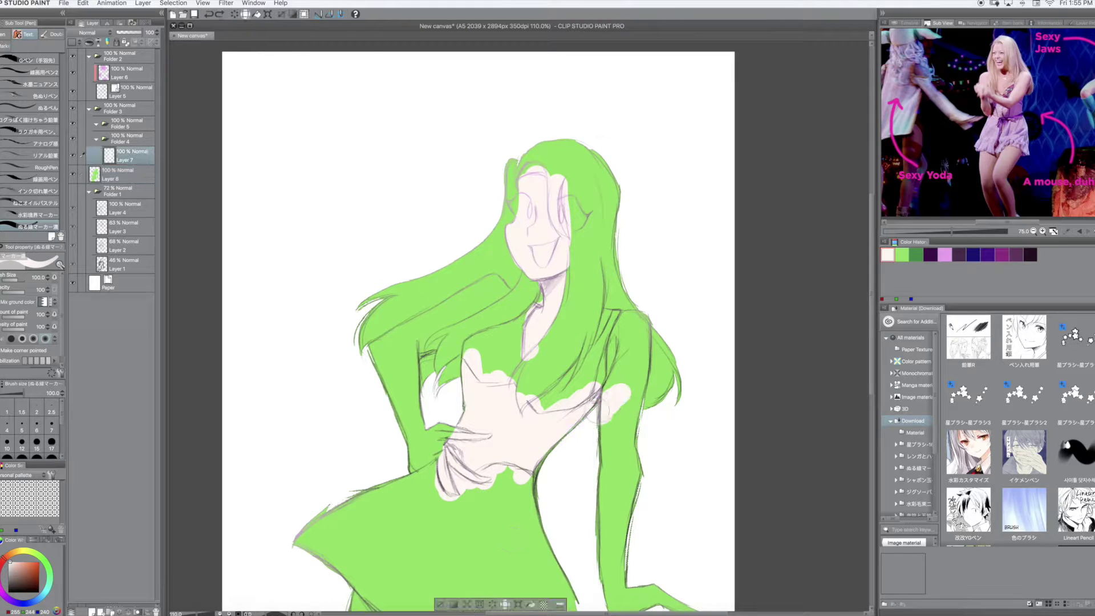
Paint the pale skin tone over both arms and hands within the silhouette selection.
{"action": "mouse_move", "coordinate": [434, 468]}
{"action": "left_mouse_down"}
{"action": "mouse_move", "coordinate": [393, 354]}
{"action": "mouse_move", "coordinate": [490, 285]}
{"action": "left_mouse_up"}
{"action": "left_click_drag", "start_coordinate": [371, 342], "coordinate": [491, 279]}
{"action": "left_click_drag", "start_coordinate": [622, 320], "coordinate": [627, 467]}
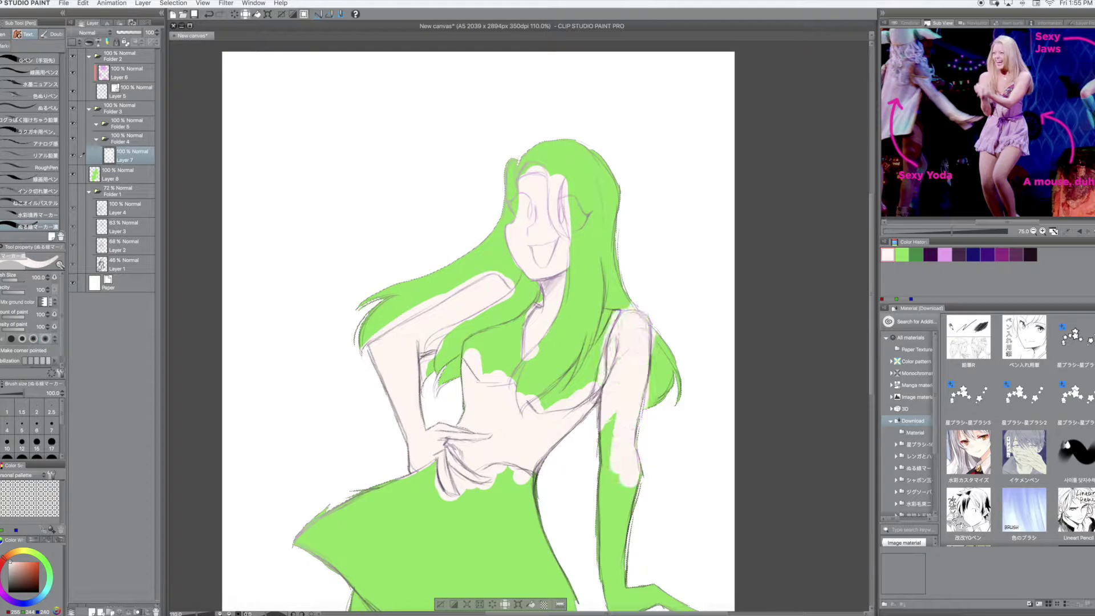
{"action": "left_click_drag", "start_coordinate": [622, 422], "coordinate": [616, 530]}
{"action": "scroll", "coordinate": [616, 513], "scroll_direction": "down", "scroll_amount": 5}
{"action": "left_click_drag", "start_coordinate": [627, 399], "coordinate": [701, 445]}
Paint the pale skin tone over both legs below the skirt hem.
{"action": "scroll", "coordinate": [473, 479], "scroll_direction": "down", "scroll_amount": 5}
{"action": "mouse_move", "coordinate": [399, 514]}
{"action": "left_mouse_down"}
{"action": "mouse_move", "coordinate": [473, 479]}
{"action": "mouse_move", "coordinate": [371, 408]}
{"action": "left_mouse_up"}
{"action": "key", "text": "minus"}
{"action": "key", "text": "minus"}
{"action": "key", "text": "minus"}
{"action": "key", "text": "minus"}
{"action": "key", "text": "minus"}
{"action": "key", "text": "minus"}
{"action": "key", "text": "minus"}
{"action": "key", "text": "minus"}
{"action": "key", "text": "minus"}
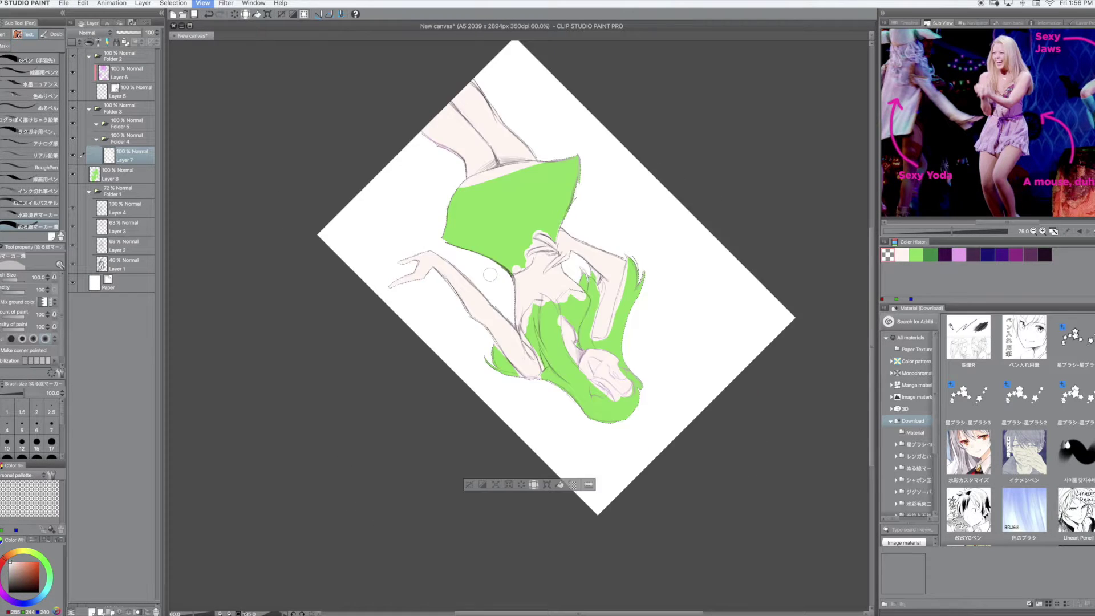
{"action": "key", "text": "ctrl+0"}
Add a new layer in Folder 5, pick a pale yellow and try it out on the hair.
{"action": "key", "text": "ctrl+shift+n"}
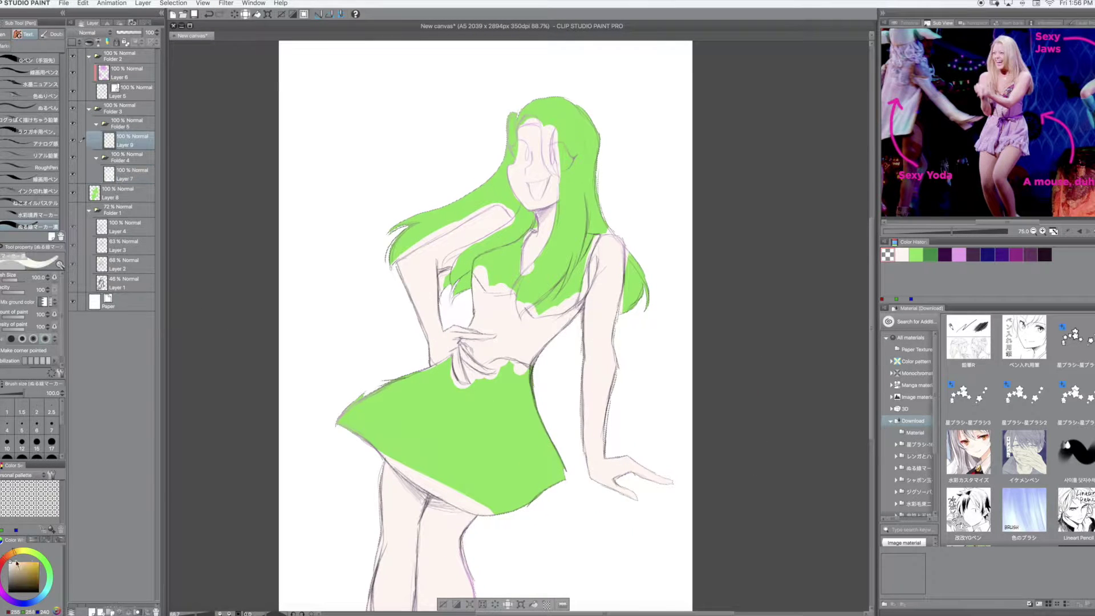
{"action": "left_click", "coordinate": [16, 562]}
{"action": "left_click_drag", "start_coordinate": [570, 114], "coordinate": [570, 211]}
{"action": "key", "text": "ctrl+z"}
{"action": "mouse_move", "coordinate": [576, 122]}
{"action": "left_mouse_down"}
{"action": "mouse_move", "coordinate": [573, 245]}
{"action": "mouse_move", "coordinate": [513, 123]}
{"action": "mouse_move", "coordinate": [399, 251]}
{"action": "left_mouse_up"}
{"action": "key", "text": "ctrl+z"}
Hide the skin layer and paint the crown, the fringe and the hair sweeping behind the bent arm pale yellow.
{"action": "left_click", "coordinate": [73, 174]}
{"action": "mouse_move", "coordinate": [485, 210]}
{"action": "left_mouse_down"}
{"action": "mouse_move", "coordinate": [416, 245]}
{"action": "mouse_move", "coordinate": [495, 199]}
{"action": "mouse_move", "coordinate": [513, 174]}
{"action": "mouse_move", "coordinate": [497, 164]}
{"action": "left_mouse_up"}
{"action": "key", "text": "c"}
{"action": "left_click_drag", "start_coordinate": [550, 335], "coordinate": [556, 342]}
{"action": "key", "text": "c"}
{"action": "left_click_drag", "start_coordinate": [500, 157], "coordinate": [508, 166]}
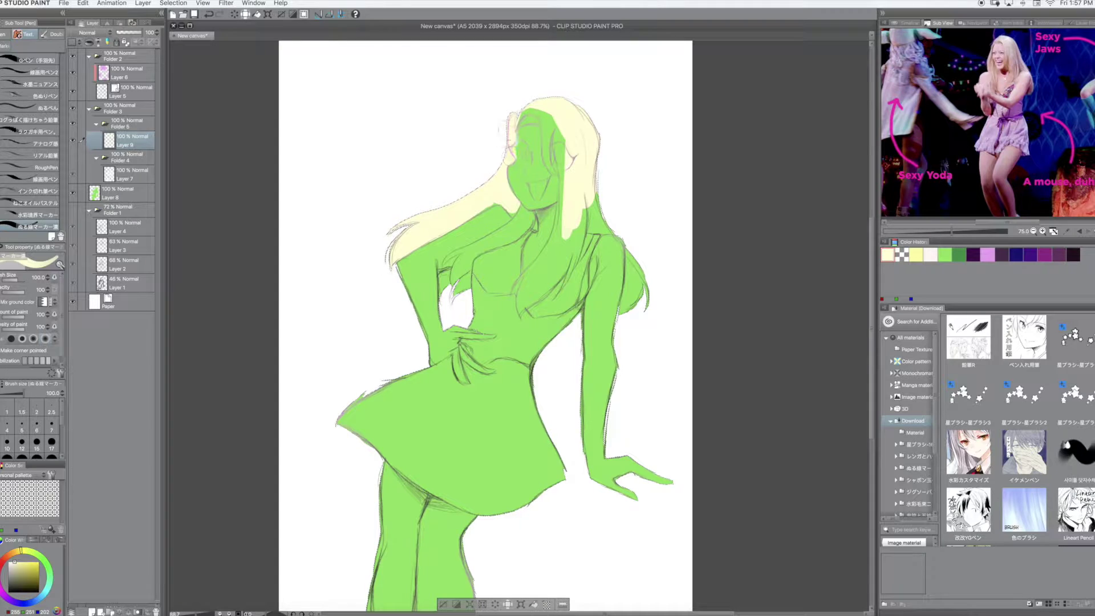
{"action": "left_click_drag", "start_coordinate": [522, 114], "coordinate": [559, 183]}
{"action": "scroll", "coordinate": [526, 63], "scroll_direction": "up", "scroll_amount": 4}
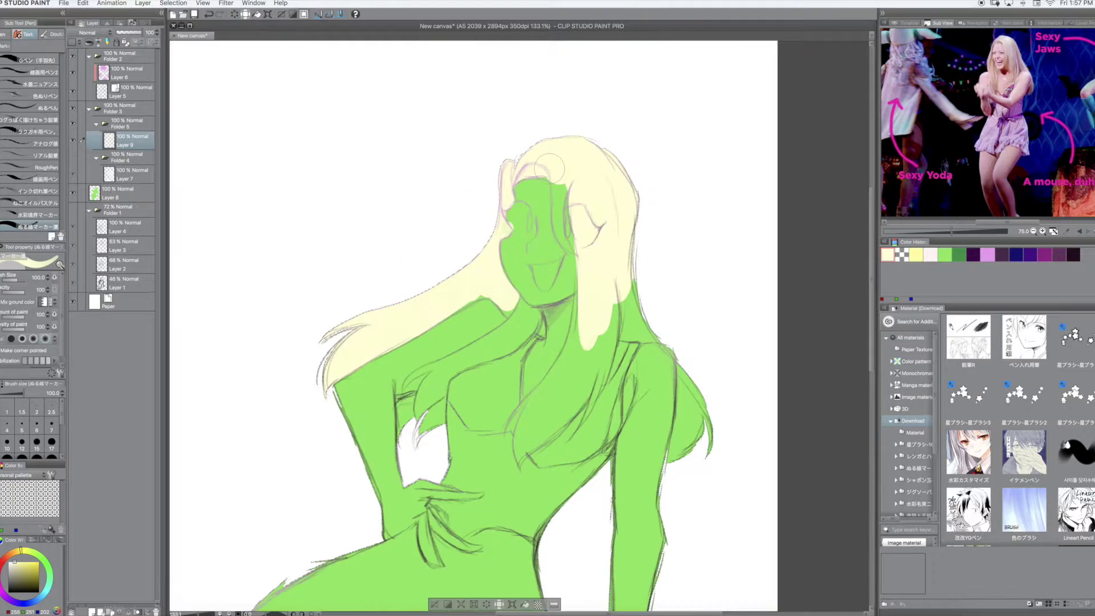
{"action": "mouse_move", "coordinate": [562, 177]}
{"action": "left_mouse_down"}
{"action": "mouse_move", "coordinate": [559, 245]}
{"action": "mouse_move", "coordinate": [579, 288]}
{"action": "left_mouse_up"}
Clean the fringe edge and fill the long front lock falling over the chest with pale yellow.
{"action": "key", "text": "c"}
{"action": "left_click", "coordinate": [21, 442]}
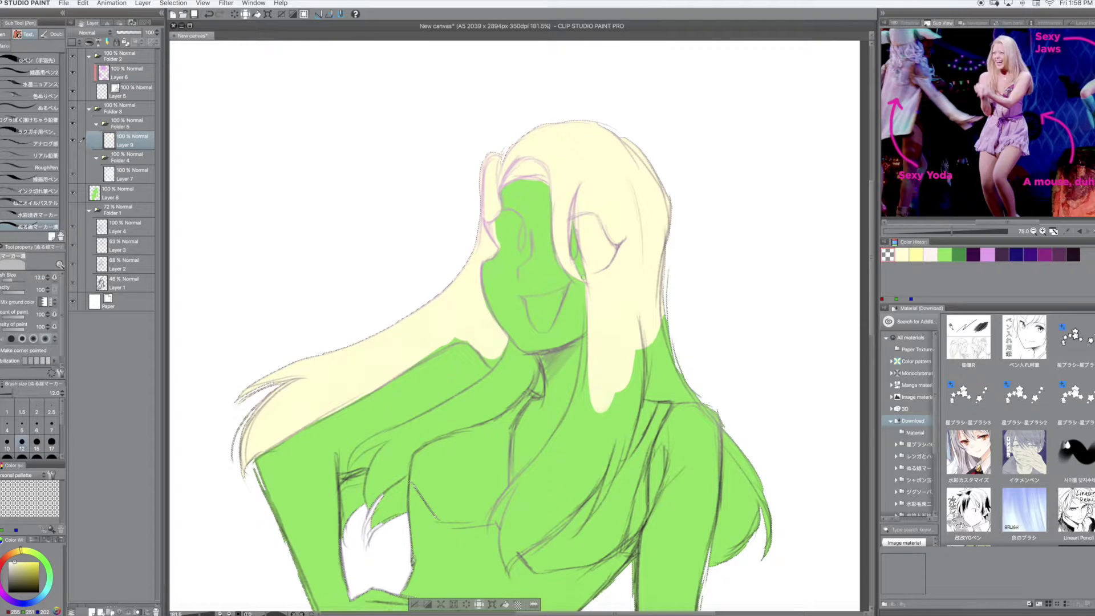
{"action": "key", "text": "c"}
{"action": "mouse_move", "coordinate": [636, 349]}
{"action": "left_mouse_down"}
{"action": "mouse_move", "coordinate": [632, 410]}
{"action": "mouse_move", "coordinate": [593, 456]}
{"action": "left_mouse_up"}
{"action": "left_click_drag", "start_coordinate": [586, 305], "coordinate": [559, 450]}
{"action": "left_click_drag", "start_coordinate": [599, 399], "coordinate": [539, 511]}
{"action": "left_click_drag", "start_coordinate": [570, 433], "coordinate": [504, 536]}
{"action": "left_click_drag", "start_coordinate": [615, 422], "coordinate": [513, 531]}
Extend the pale yellow into the tip of the front lock with a size 15 brush.
{"action": "left_click", "coordinate": [22, 441]}
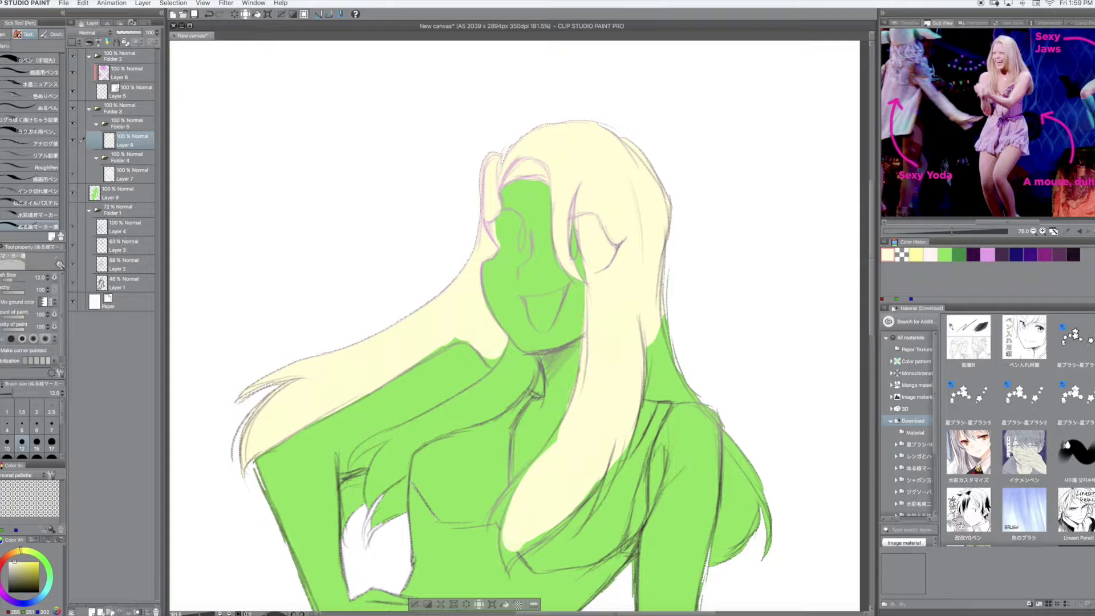
{"action": "key", "text": "c"}
{"action": "key", "text": "bracketright"}
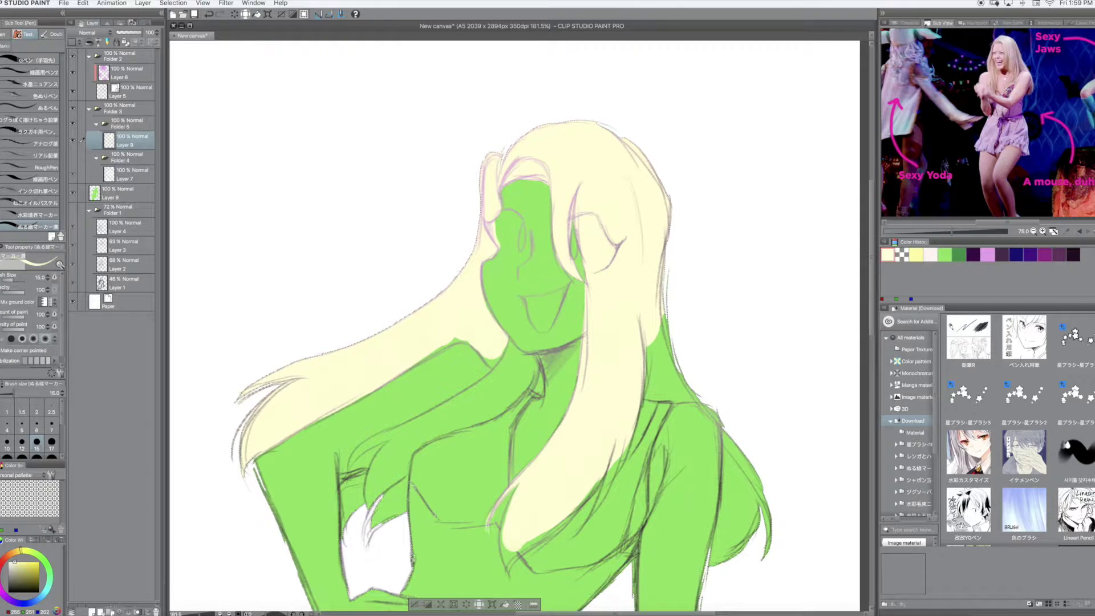
{"action": "left_click_drag", "start_coordinate": [518, 486], "coordinate": [506, 549]}
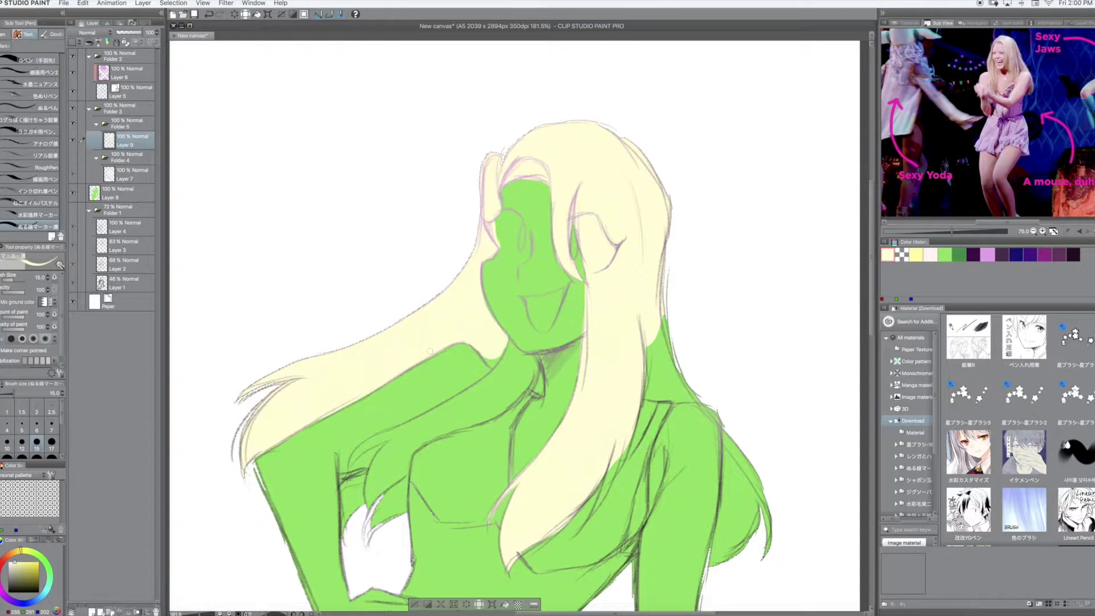
Fill the hair strands running from the neck down to the gap inside the bent arm with pale yellow, refining with size 12.
{"action": "key", "text": "bracketright"}
{"action": "mouse_move", "coordinate": [530, 393]}
{"action": "left_mouse_down"}
{"action": "mouse_move", "coordinate": [533, 365]}
{"action": "mouse_move", "coordinate": [501, 339]}
{"action": "mouse_move", "coordinate": [399, 447]}
{"action": "mouse_move", "coordinate": [370, 525]}
{"action": "mouse_move", "coordinate": [496, 391]}
{"action": "mouse_move", "coordinate": [521, 379]}
{"action": "left_mouse_up"}
{"action": "key", "text": "bracketright"}
{"action": "key", "text": "bracketright"}
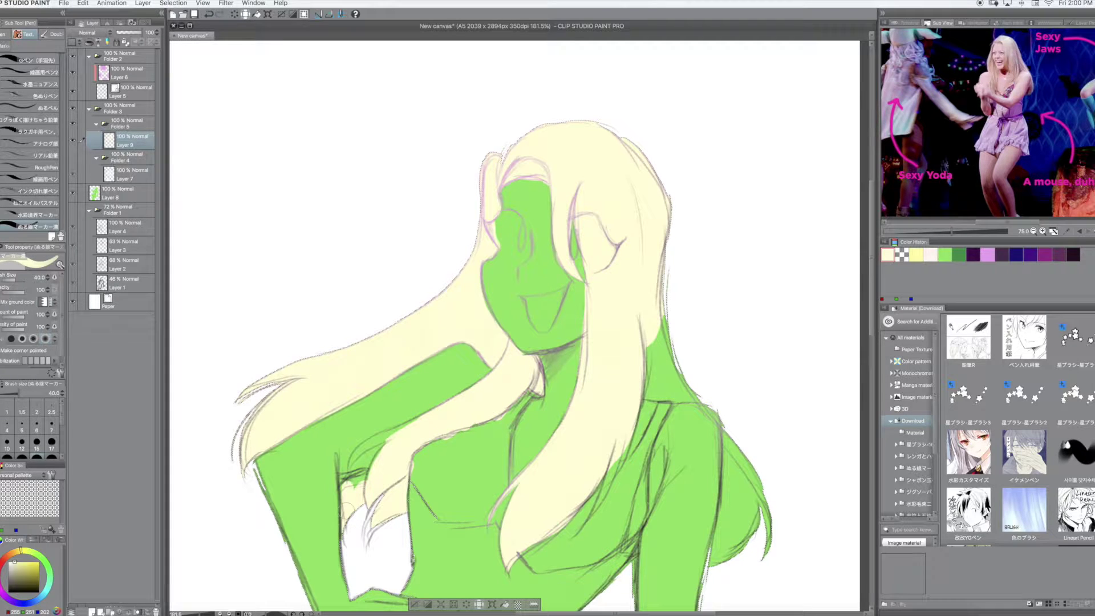
{"action": "key", "text": "bracketleft"}
{"action": "key", "text": "bracketleft"}
{"action": "key", "text": "bracketleft"}
{"action": "key", "text": "bracketleft"}
{"action": "key", "text": "bracketleft"}
{"action": "left_click_drag", "start_coordinate": [424, 418], "coordinate": [383, 435]}
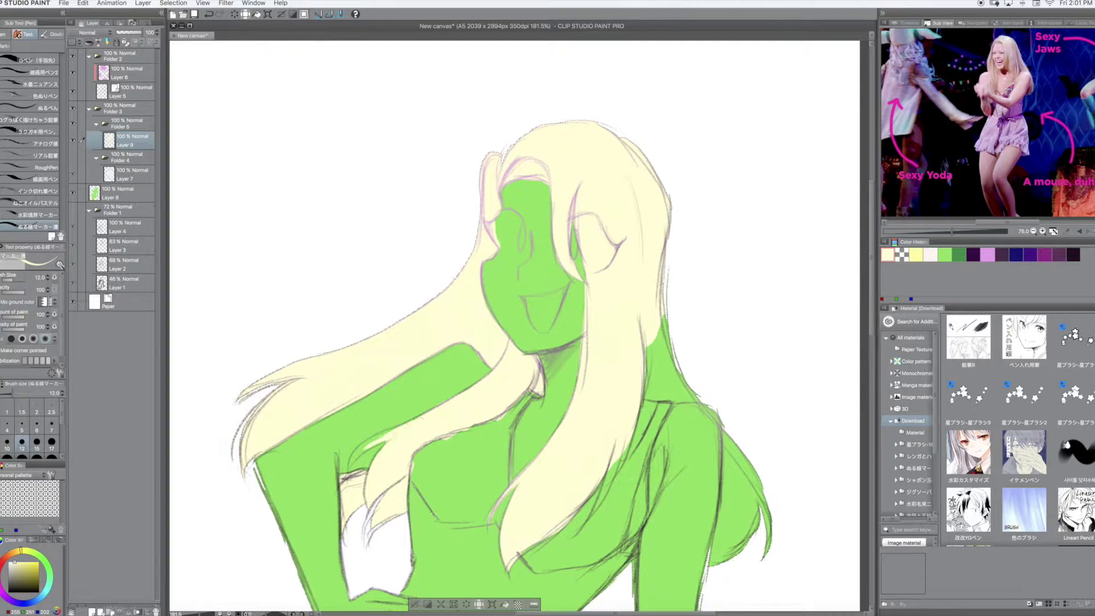
Fill the hair above the shoulder and behind the straight arm with pale yellow.
{"action": "key", "text": "bracketright"}
{"action": "key", "text": "bracketright"}
{"action": "key", "text": "bracketright"}
{"action": "key", "text": "bracketright"}
{"action": "key", "text": "bracketright"}
{"action": "key", "text": "bracketright"}
{"action": "mouse_move", "coordinate": [664, 315]}
{"action": "left_mouse_down"}
{"action": "mouse_move", "coordinate": [644, 398]}
{"action": "mouse_move", "coordinate": [699, 402]}
{"action": "mouse_move", "coordinate": [665, 384]}
{"action": "left_mouse_up"}
{"action": "scroll", "coordinate": [676, 353], "scroll_direction": "down", "scroll_amount": 3}
{"action": "left_click_drag", "start_coordinate": [741, 268], "coordinate": [719, 411]}
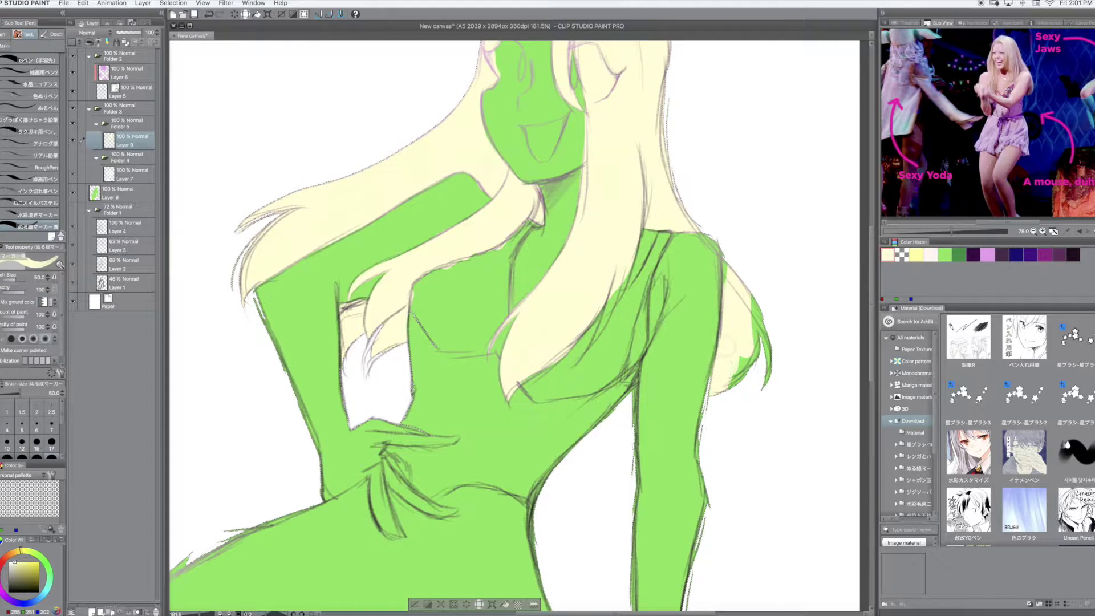
{"action": "left_click_drag", "start_coordinate": [736, 245], "coordinate": [752, 382]}
Touch up the front lock's outer edge with a smaller brush and show the skin layer again.
{"action": "key", "text": "bracketleft"}
{"action": "key", "text": "bracketleft"}
{"action": "key", "text": "bracketleft"}
{"action": "key", "text": "bracketleft"}
{"action": "key", "text": "bracketleft"}
{"action": "key", "text": "bracketleft"}
{"action": "key", "text": "bracketleft"}
{"action": "key", "text": "bracketleft"}
{"action": "left_click_drag", "start_coordinate": [627, 271], "coordinate": [596, 337]}
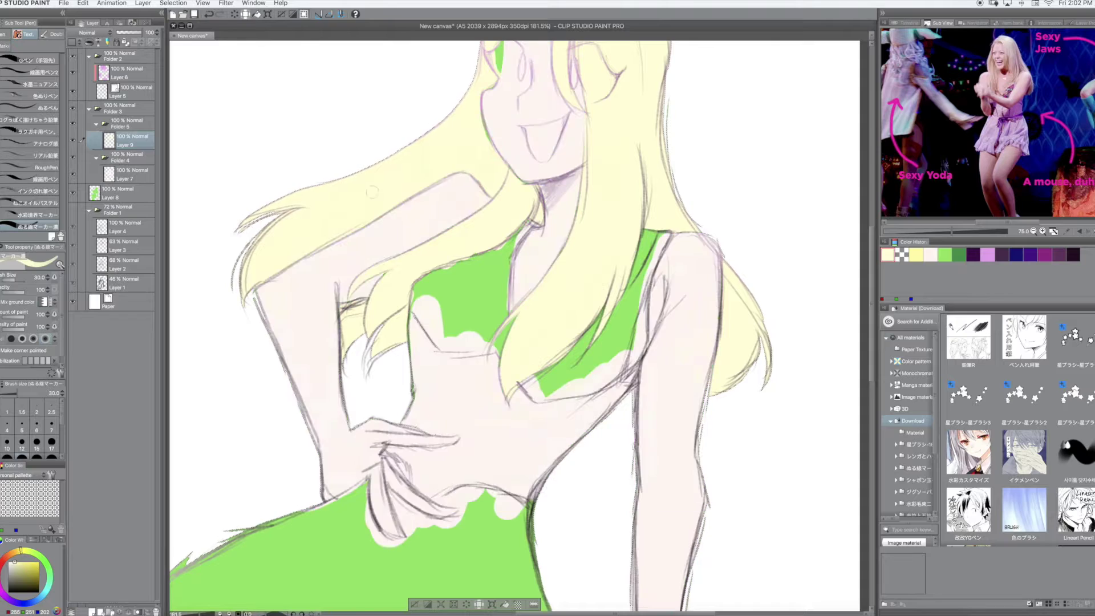
Cover the remaining green gap beside the face, finishing with the skin tone on Layer 7.
{"action": "scroll", "coordinate": [515, 325], "scroll_direction": "down", "scroll_amount": 5}
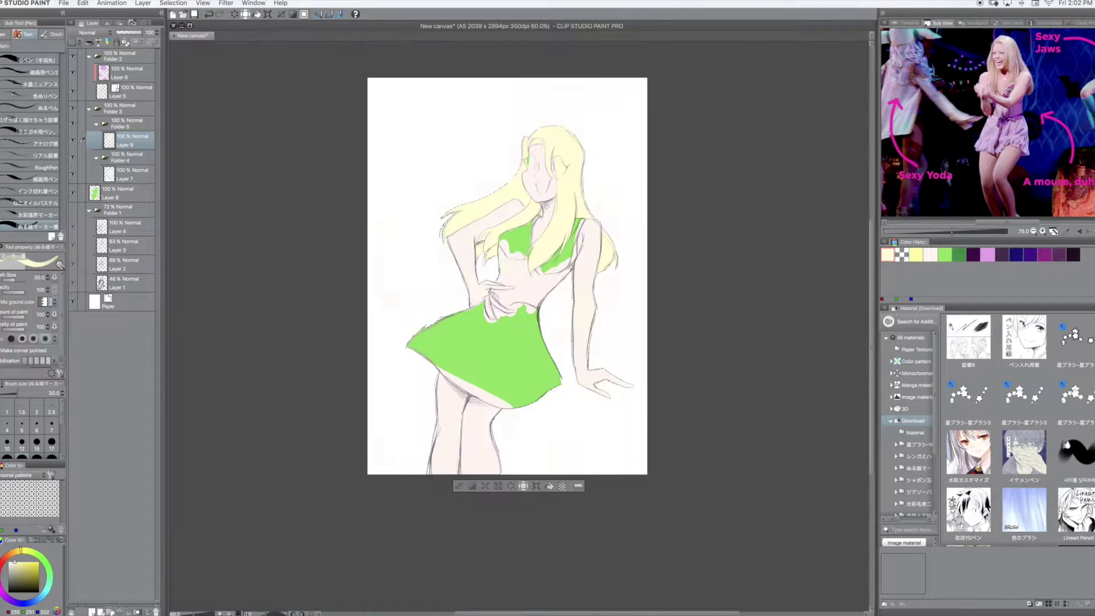
{"action": "scroll", "coordinate": [515, 325], "scroll_direction": "up", "scroll_amount": 6}
{"action": "left_click_drag", "start_coordinate": [462, 255], "coordinate": [462, 295]}
{"action": "left_click_drag", "start_coordinate": [478, 142], "coordinate": [478, 210]}
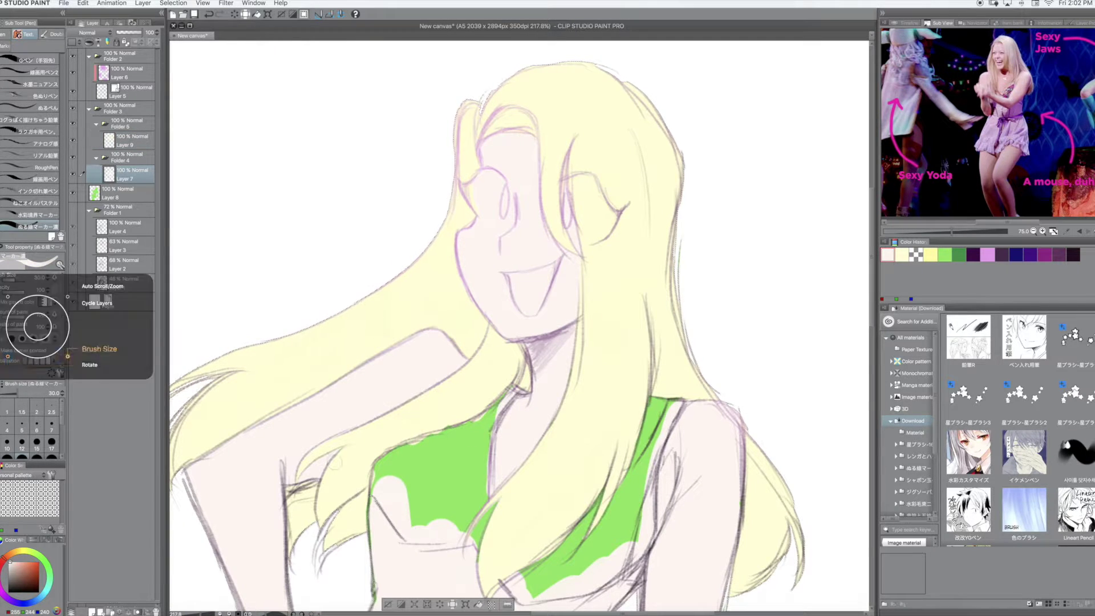
Add a new layer in Folder 6 for the dress and paint the first bodice cup lilac.
{"action": "scroll", "coordinate": [515, 325], "scroll_direction": "down", "scroll_amount": 5}
{"action": "scroll", "coordinate": [521, 310], "scroll_direction": "up", "scroll_amount": 3}
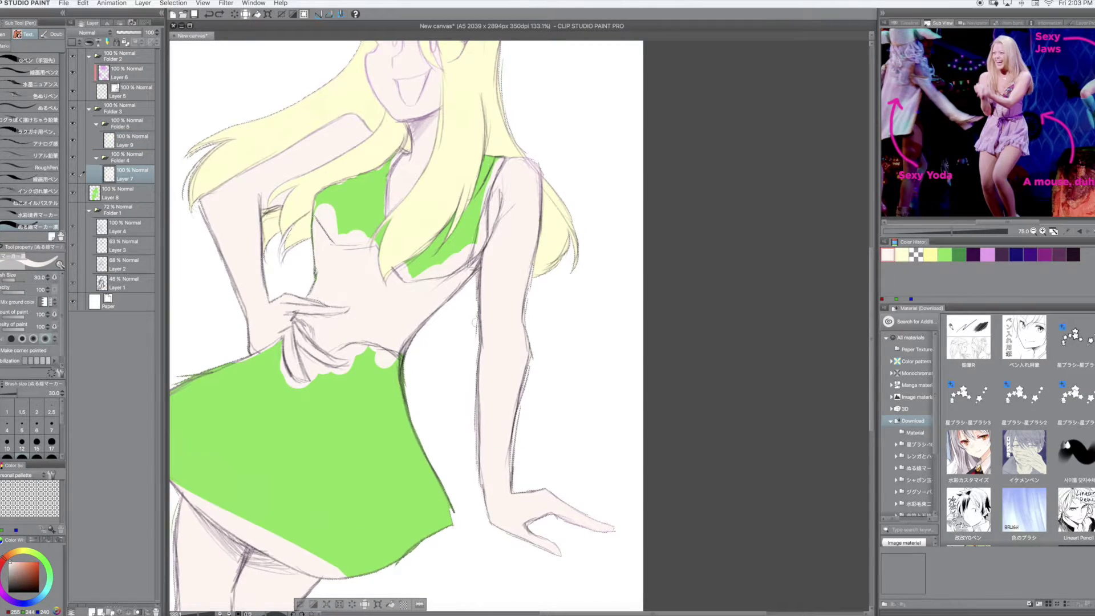
{"action": "scroll", "coordinate": [473, 321], "scroll_direction": "down", "scroll_amount": 4}
{"action": "key", "text": "ctrl+shift+n"}
{"action": "scroll", "coordinate": [425, 313], "scroll_direction": "up", "scroll_amount": 4}
{"action": "mouse_move", "coordinate": [419, 308]}
{"action": "left_mouse_down"}
{"action": "mouse_move", "coordinate": [396, 323]}
{"action": "mouse_move", "coordinate": [447, 282]}
{"action": "left_mouse_up"}
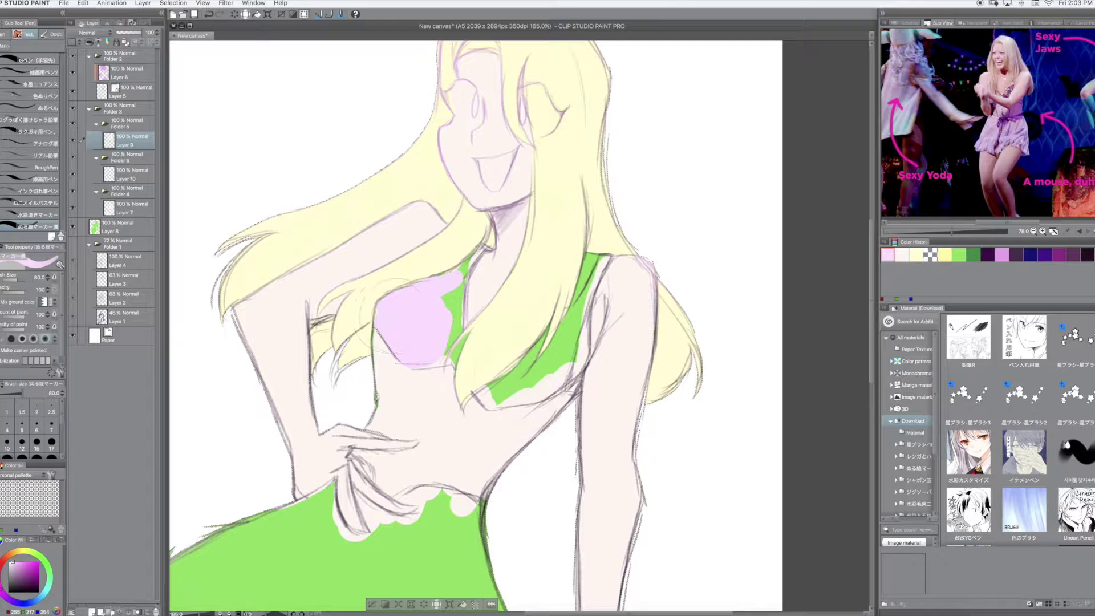
Fill the rest of both bodice cups and the shoulder strap with lilac on Layer 10.
{"action": "left_click", "coordinate": [223, 268], "text": "alt"}
{"action": "key", "text": "alt+["}
{"action": "left_click", "coordinate": [436, 353], "text": "alt"}
{"action": "left_click_drag", "start_coordinate": [456, 348], "coordinate": [469, 251]}
{"action": "left_click", "coordinate": [579, 268], "text": "alt"}
{"action": "mouse_move", "coordinate": [593, 302]}
{"action": "left_mouse_down"}
{"action": "mouse_move", "coordinate": [582, 257]}
{"action": "mouse_move", "coordinate": [502, 393]}
{"action": "mouse_move", "coordinate": [564, 353]}
{"action": "left_mouse_up"}
{"action": "left_click", "coordinate": [234, 265], "text": "alt"}
{"action": "left_click", "coordinate": [596, 268], "text": "alt"}
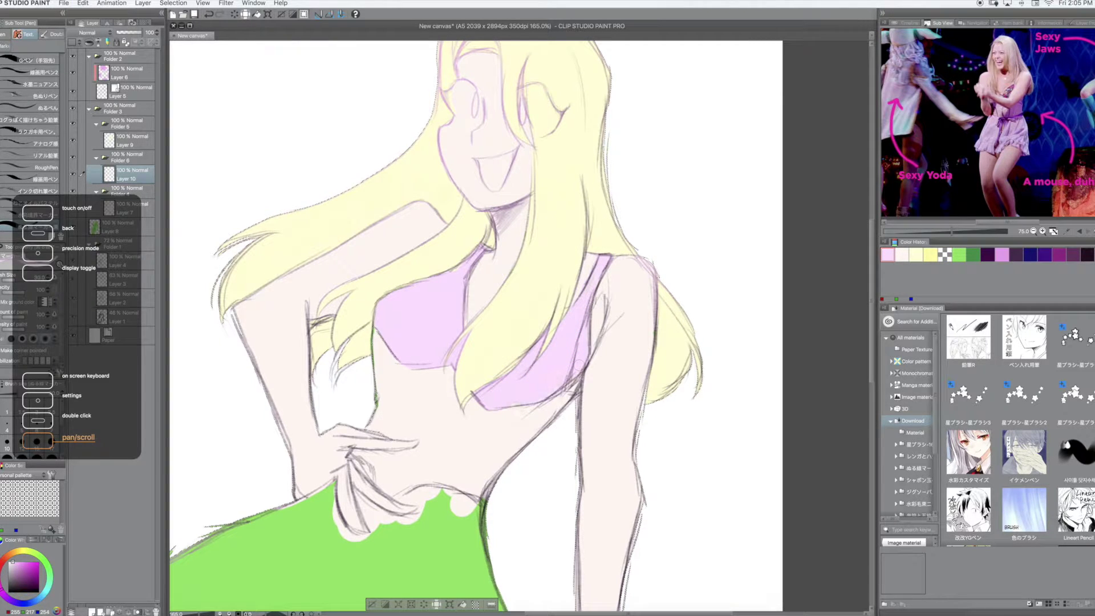
Paint the flared skirt lilac with a size 150 brush.
{"action": "key", "text": "c"}
{"action": "scroll", "coordinate": [225, 248], "scroll_direction": "down", "scroll_amount": 3}
{"action": "mouse_move", "coordinate": [353, 325]}
{"action": "left_mouse_down"}
{"action": "mouse_move", "coordinate": [502, 419]}
{"action": "mouse_move", "coordinate": [547, 371]}
{"action": "mouse_move", "coordinate": [410, 278]}
{"action": "left_mouse_up"}
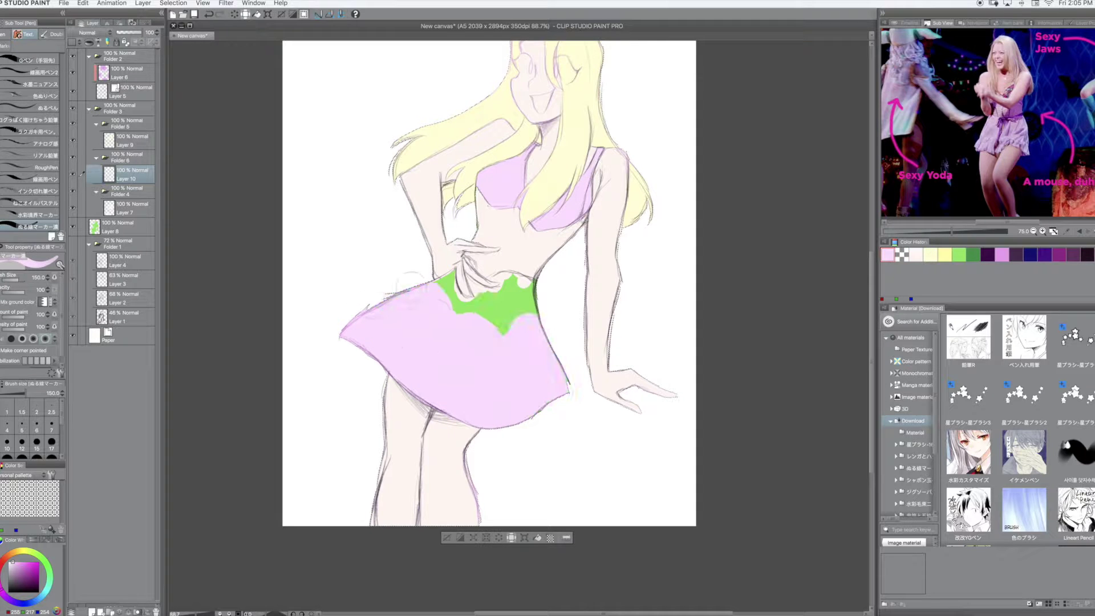
{"action": "left_click_drag", "start_coordinate": [399, 319], "coordinate": [536, 342]}
{"action": "mouse_move", "coordinate": [422, 285]}
{"action": "left_mouse_down"}
{"action": "mouse_move", "coordinate": [482, 319]}
{"action": "mouse_move", "coordinate": [518, 292]}
{"action": "left_mouse_up"}
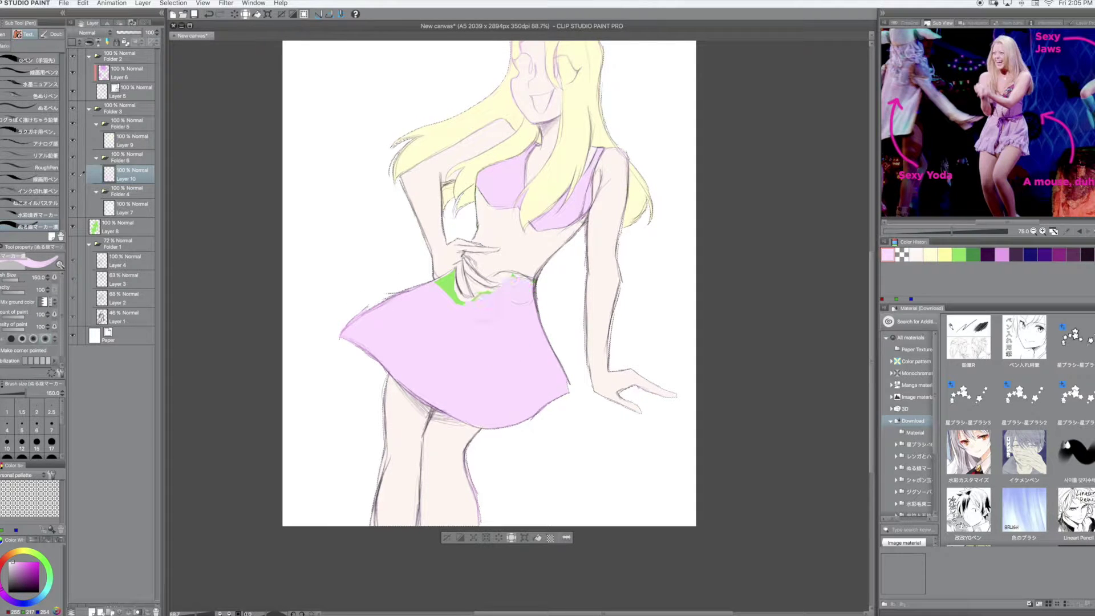
Fill the skirt's waistline and the areas around the fingers on the hip with lilac using a size 25 brush.
{"action": "key", "text": "bracketleft"}
{"action": "key", "text": "bracketleft"}
{"action": "key", "text": "bracketleft"}
{"action": "scroll", "coordinate": [482, 289], "scroll_direction": "up", "scroll_amount": 3}
{"action": "left_click_drag", "start_coordinate": [451, 296], "coordinate": [513, 274]}
{"action": "left_click_drag", "start_coordinate": [376, 274], "coordinate": [439, 314]}
{"action": "left_click_drag", "start_coordinate": [345, 273], "coordinate": [379, 251]}
{"action": "left_click_drag", "start_coordinate": [496, 265], "coordinate": [562, 250]}
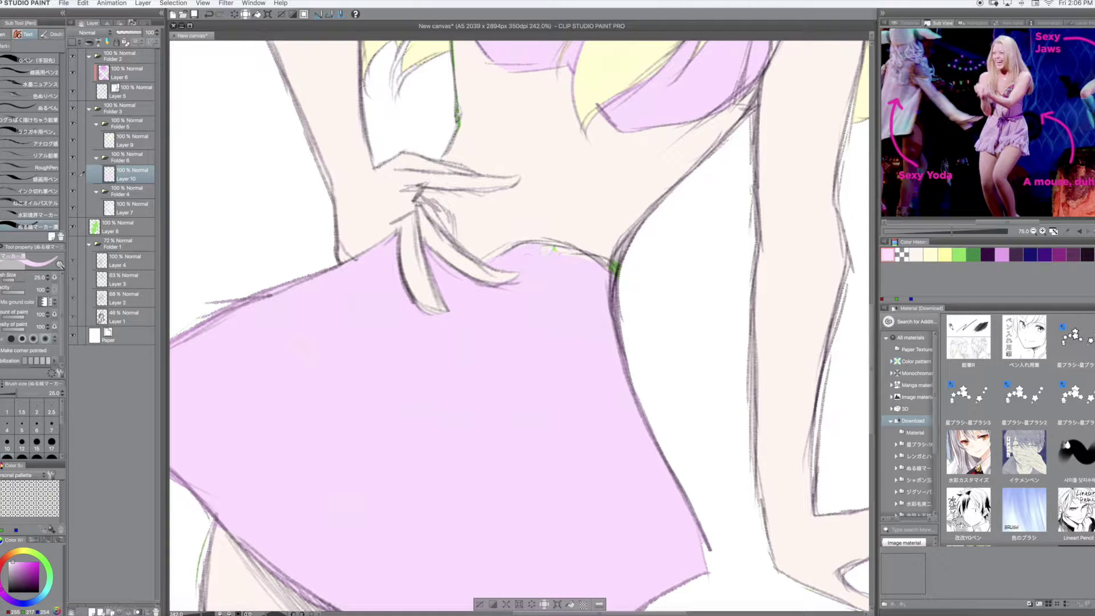
Add a layer below Layer 10 in Folder 6 and paint the midriff panel of the dress a deeper purple.
{"action": "scroll", "coordinate": [468, 198], "scroll_direction": "down", "scroll_amount": 5}
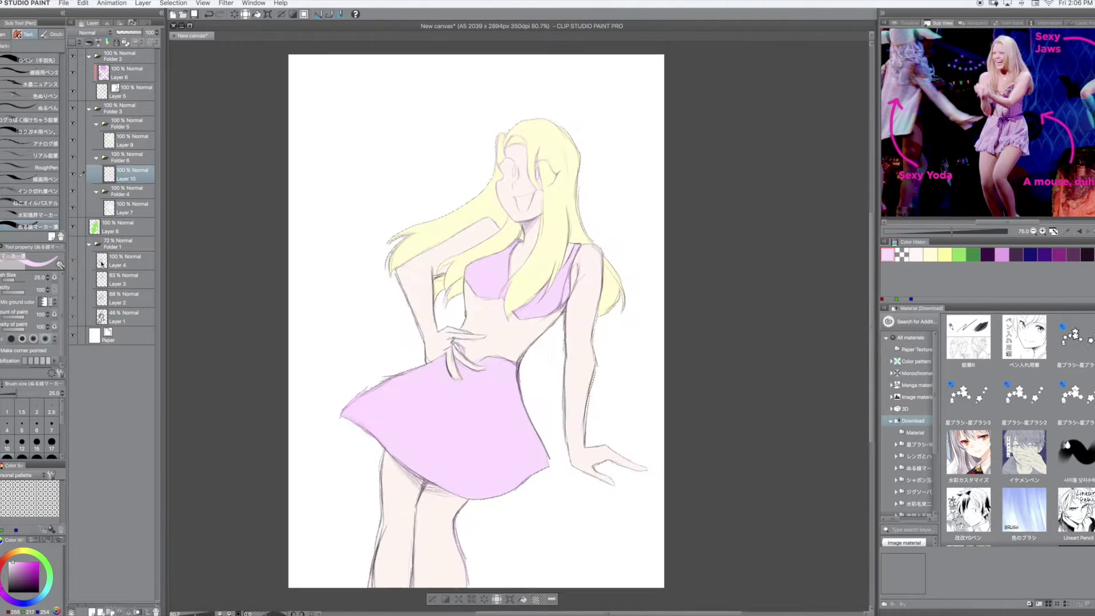
{"action": "key", "text": "ctrl+shift+n"}
{"action": "scroll", "coordinate": [489, 310], "scroll_direction": "up", "scroll_amount": 3}
{"action": "scroll", "coordinate": [489, 310], "scroll_direction": "up", "scroll_amount": 3}
{"action": "mouse_move", "coordinate": [467, 256]}
{"action": "left_mouse_down"}
{"action": "mouse_move", "coordinate": [547, 365]}
{"action": "mouse_move", "coordinate": [724, 367]}
{"action": "mouse_move", "coordinate": [542, 410]}
{"action": "mouse_move", "coordinate": [485, 451]}
{"action": "mouse_move", "coordinate": [445, 456]}
{"action": "mouse_move", "coordinate": [513, 399]}
{"action": "left_mouse_up"}
{"action": "key", "text": "bracketleft"}
{"action": "key", "text": "bracketleft"}
{"action": "mouse_move", "coordinate": [422, 421]}
{"action": "left_mouse_down"}
{"action": "mouse_move", "coordinate": [456, 413]}
{"action": "mouse_move", "coordinate": [502, 377]}
{"action": "mouse_move", "coordinate": [432, 348]}
{"action": "left_mouse_up"}
{"action": "key", "text": "bracketright"}
{"action": "key", "text": "bracketright"}
{"action": "key", "text": "bracketright"}
{"action": "key", "text": "bracketright"}
{"action": "key", "text": "bracketleft"}
{"action": "key", "text": "bracketleft"}
{"action": "scroll", "coordinate": [586, 327], "scroll_direction": "down", "scroll_amount": 4}
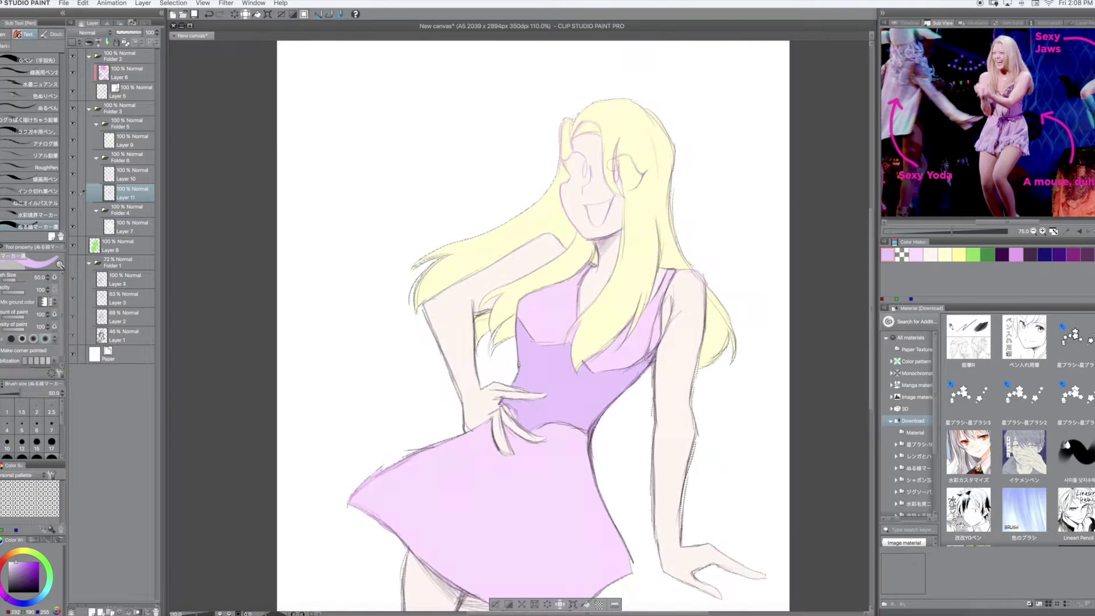
{"action": "scroll", "coordinate": [501, 404], "scroll_direction": "up", "scroll_amount": 3}
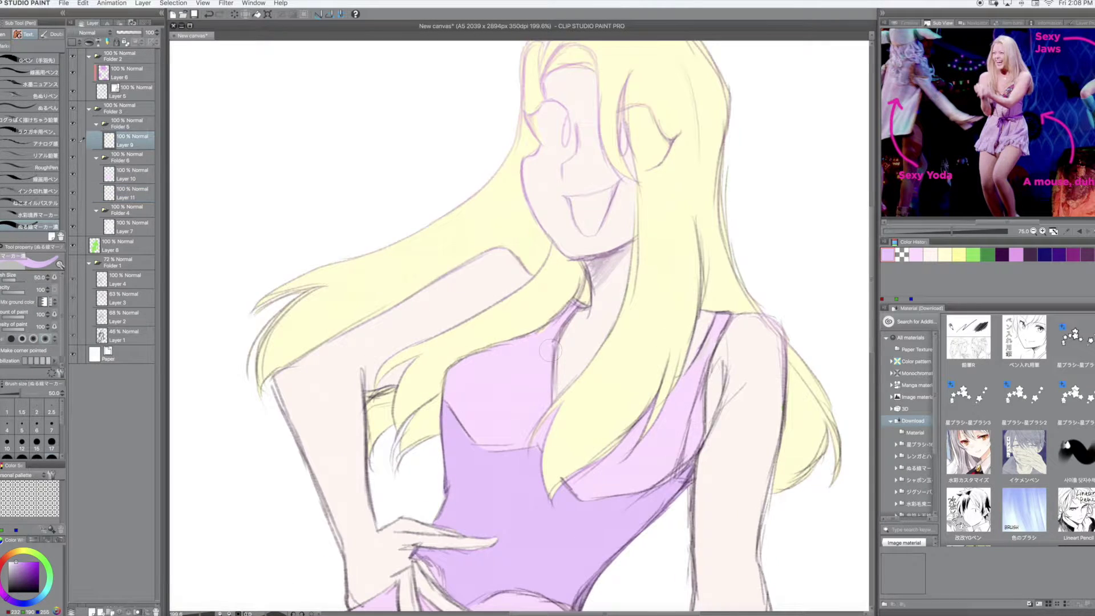
Add a new folder with a layer above the hair folder and paint the whites of the eyes in white.
{"action": "key", "text": "ctrl+0"}
{"action": "scroll", "coordinate": [456, 285], "scroll_direction": "up", "scroll_amount": 4}
{"action": "left_click", "coordinate": [127, 123]}
{"action": "left_click", "coordinate": [110, 611]}
{"action": "left_click", "coordinate": [92, 611]}
{"action": "left_click", "coordinate": [10, 562]}
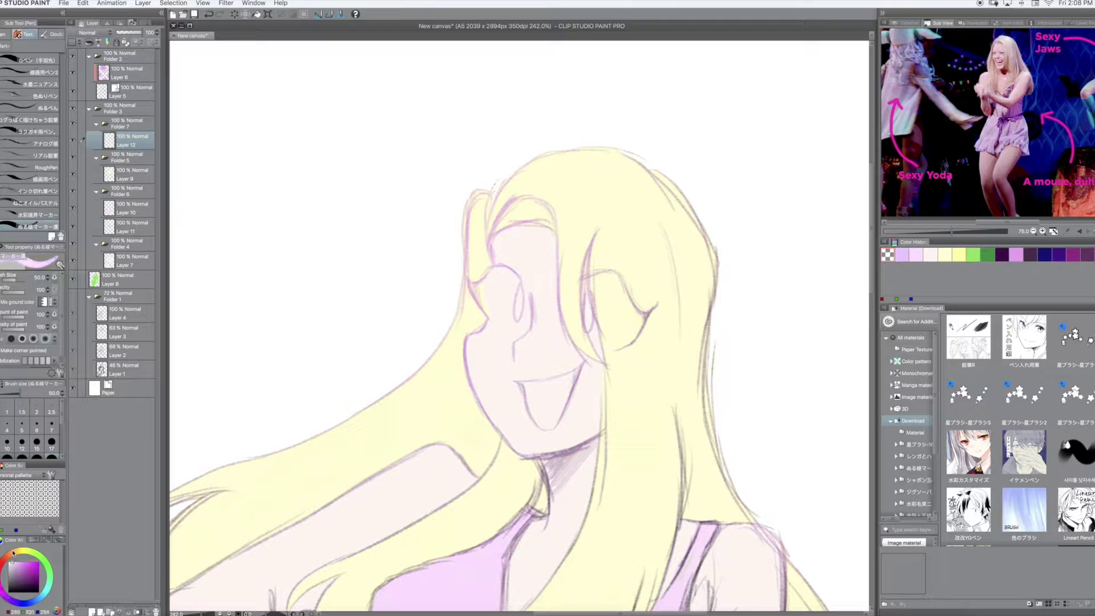
{"action": "left_click", "coordinate": [544, 399]}
{"action": "left_click", "coordinate": [619, 333]}
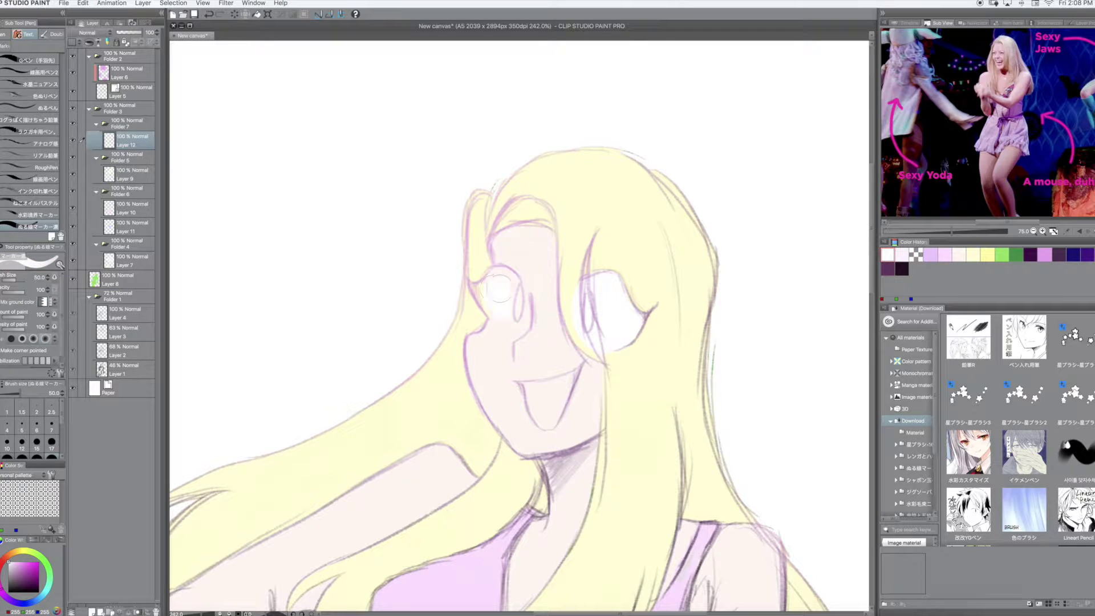
Finish the partly covered eye white and fill the open mouth with white using a smaller brush.
{"action": "key", "text": "ctrl+0"}
{"action": "scroll", "coordinate": [570, 342], "scroll_direction": "up", "scroll_amount": 3}
{"action": "key", "text": "bracketleft"}
{"action": "key", "text": "bracketleft"}
{"action": "key", "text": "bracketleft"}
{"action": "key", "text": "bracketleft"}
{"action": "key", "text": "bracketleft"}
{"action": "key", "text": "bracketleft"}
{"action": "key", "text": "bracketleft"}
{"action": "left_click", "coordinate": [570, 367]}
{"action": "left_click", "coordinate": [596, 359]}
{"action": "key", "text": "bracketright"}
{"action": "key", "text": "bracketright"}
{"action": "key", "text": "bracketright"}
{"action": "key", "text": "bracketright"}
{"action": "scroll", "coordinate": [594, 372], "scroll_direction": "down", "scroll_amount": 3}
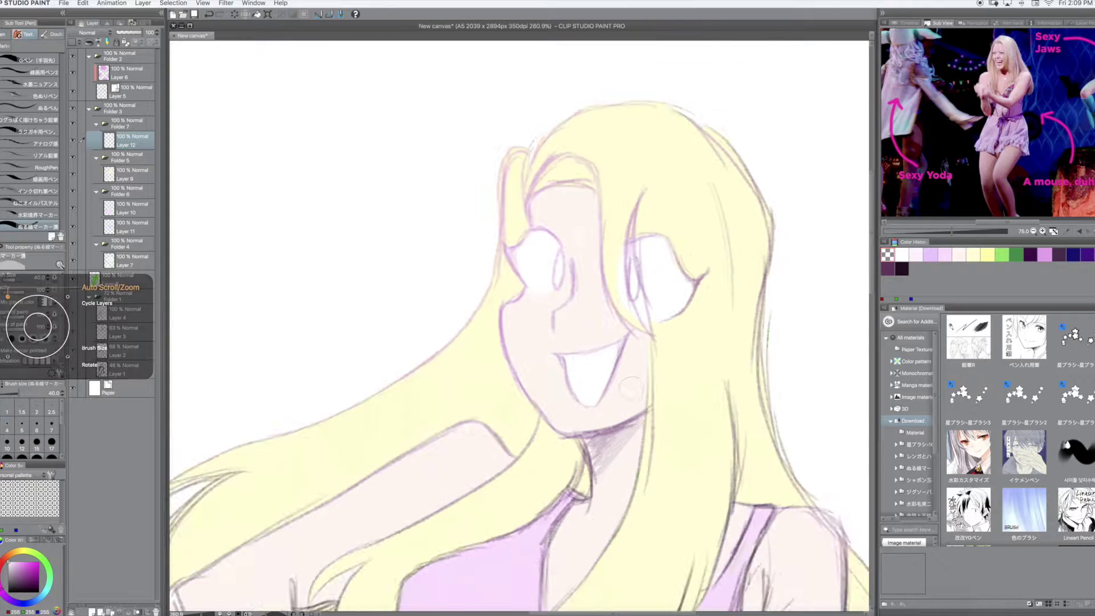
Show the Navigator and airbrush a soft reddish shadow on the planted hand's wrist on Layer 14, softening it with transparent colour.
{"action": "left_click", "coordinate": [976, 23]}
{"action": "key", "text": "ctrl+0"}
{"action": "scroll", "coordinate": [433, 342], "scroll_direction": "up", "scroll_amount": 1}
{"action": "mouse_move", "coordinate": [278, 142]}
{"action": "left_mouse_down"}
{"action": "mouse_move", "coordinate": [344, 268]}
{"action": "mouse_move", "coordinate": [397, 245]}
{"action": "left_mouse_up"}
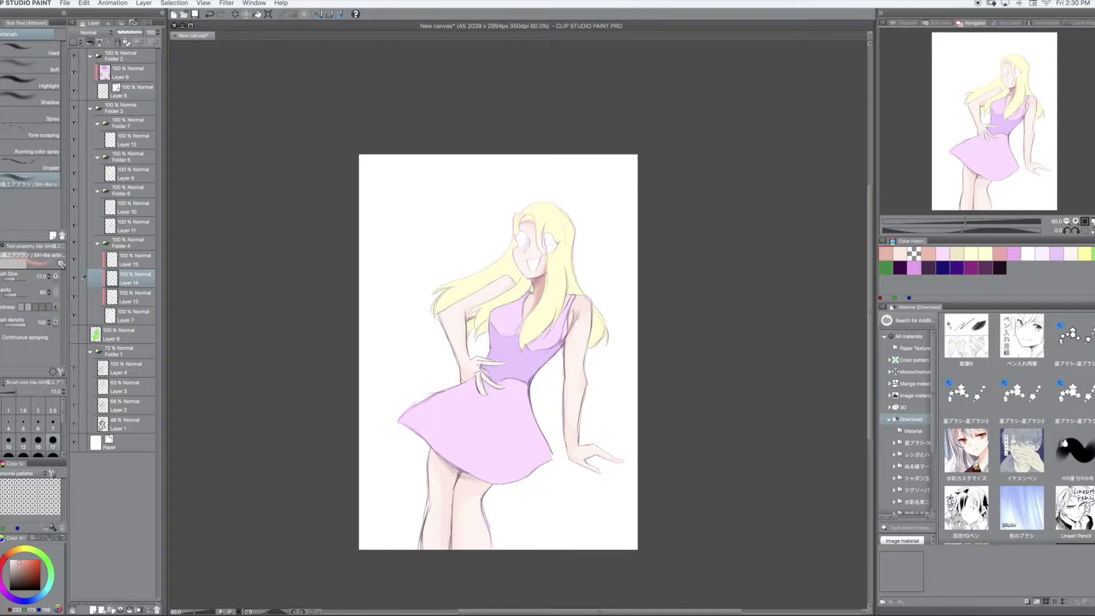
{"action": "left_click_drag", "start_coordinate": [574, 442], "coordinate": [570, 399]}
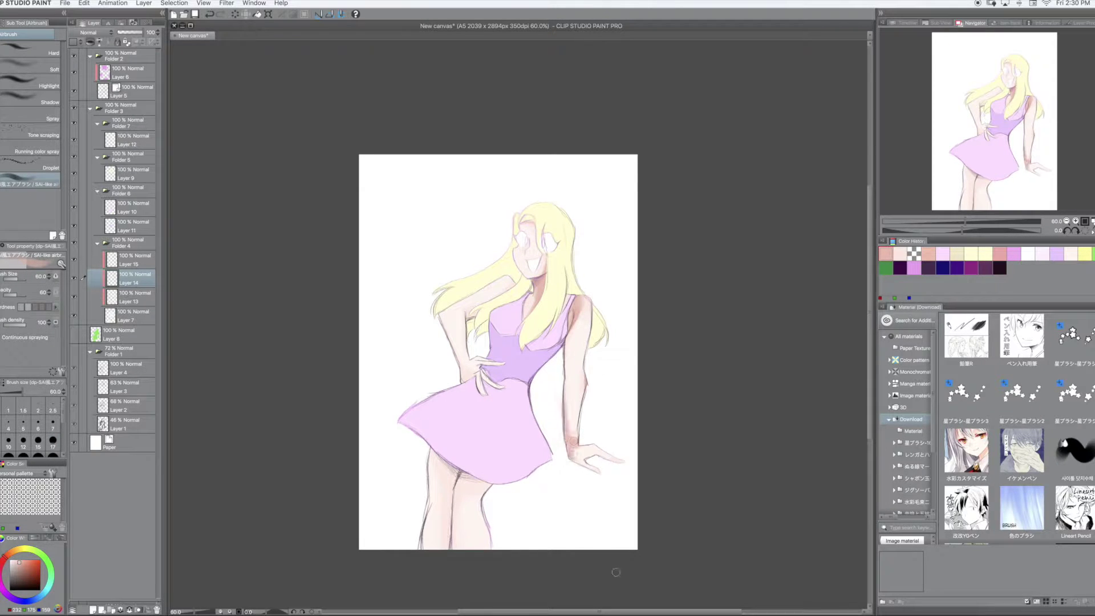
{"action": "key", "text": "c"}
{"action": "key", "text": "bracketright"}
{"action": "key", "text": "bracketright"}
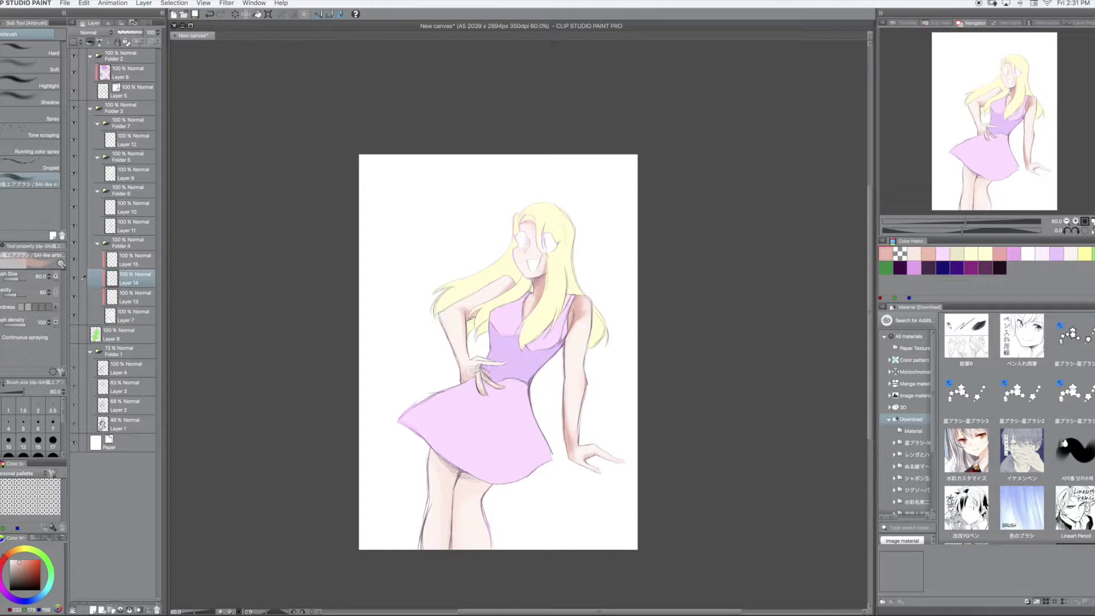
Airbrush soft reddish shadows on the raised arm, the planted arm and the thighs on Layer 14, alternating with transparent colour.
{"action": "key", "text": "c"}
{"action": "key", "text": "bracketright"}
{"action": "key", "text": "bracketright"}
{"action": "key", "text": "bracketright"}
{"action": "mouse_move", "coordinate": [482, 296]}
{"action": "left_mouse_down"}
{"action": "mouse_move", "coordinate": [512, 307]}
{"action": "mouse_move", "coordinate": [504, 280]}
{"action": "left_mouse_up"}
{"action": "key", "text": "c"}
{"action": "left_click_drag", "start_coordinate": [576, 322], "coordinate": [573, 355]}
{"action": "mouse_move", "coordinate": [484, 470]}
{"action": "left_mouse_down"}
{"action": "mouse_move", "coordinate": [446, 550]}
{"action": "mouse_move", "coordinate": [422, 541]}
{"action": "mouse_move", "coordinate": [512, 487]}
{"action": "mouse_move", "coordinate": [422, 566]}
{"action": "mouse_move", "coordinate": [414, 464]}
{"action": "mouse_move", "coordinate": [464, 555]}
{"action": "left_mouse_up"}
{"action": "key", "text": "bracketright"}
{"action": "key", "text": "bracketright"}
{"action": "key", "text": "bracketright"}
{"action": "key", "text": "bracketright"}
{"action": "key", "text": "c"}
{"action": "key", "text": "c"}
Switch to Layer 13 with a pale pink colour and a size 12 airbrush.
{"action": "key", "text": "ctrl+plus"}
{"action": "key", "text": "bracketleft"}
{"action": "key", "text": "bracketleft"}
{"action": "key", "text": "bracketleft"}
{"action": "key", "text": "bracketleft"}
{"action": "key", "text": "bracketleft"}
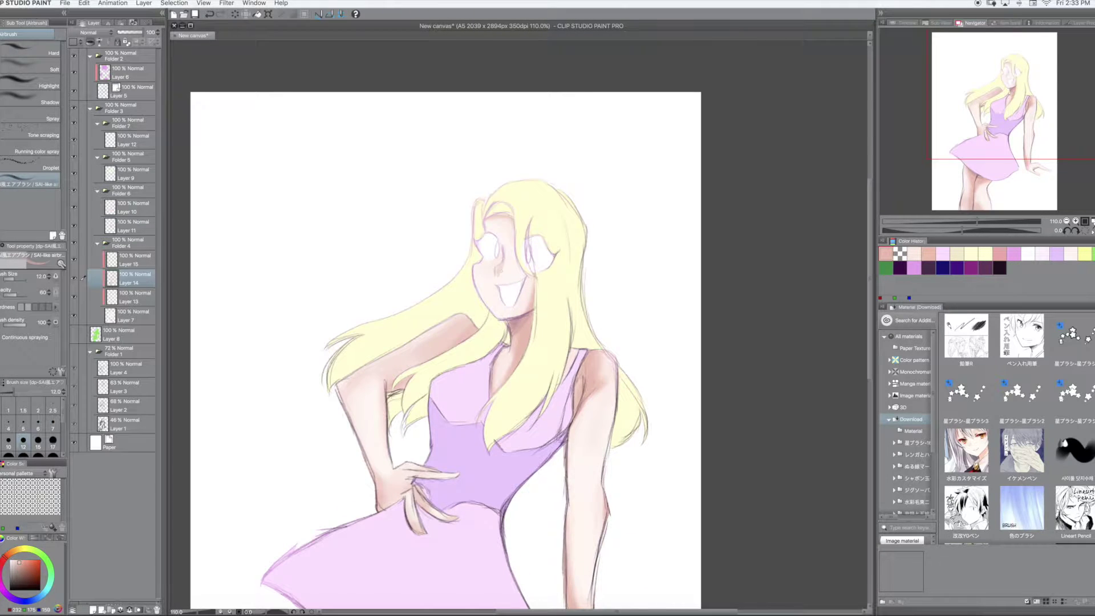
{"action": "key", "text": "alt+bracketleft"}
{"action": "left_click", "coordinate": [914, 253]}
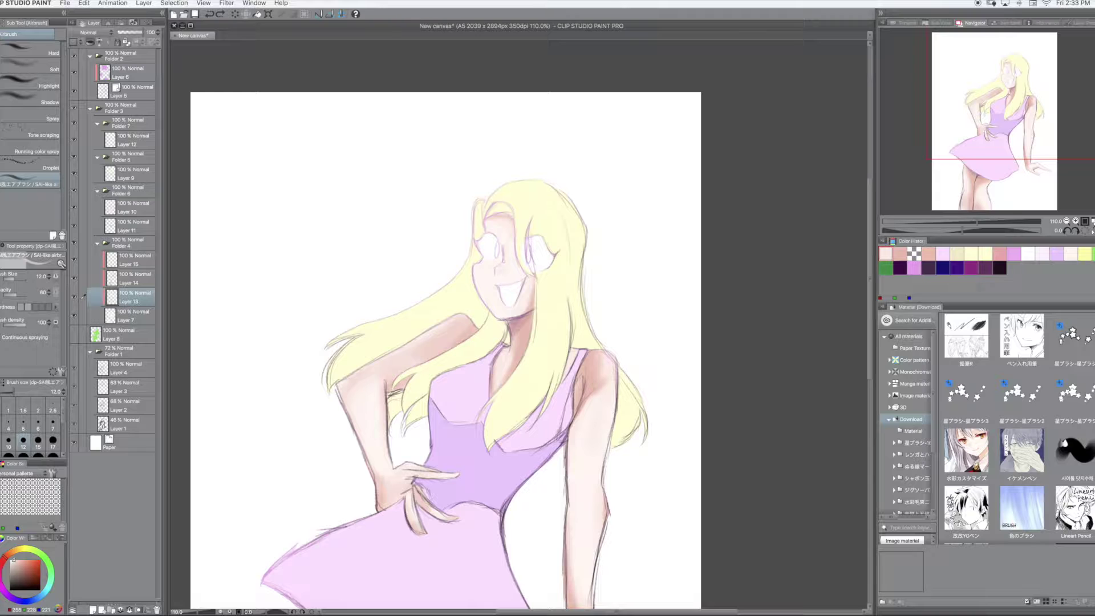
Airbrush a larger soft shadow over the planted arm's shoulder and upper arm on Layer 14.
{"action": "key", "text": "alt+bracketright"}
{"action": "key", "text": "c"}
{"action": "key", "text": "bracketright"}
{"action": "key", "text": "bracketright"}
{"action": "key", "text": "bracketright"}
{"action": "key", "text": "bracketright"}
{"action": "key", "text": "bracketright"}
{"action": "left_click_drag", "start_coordinate": [593, 359], "coordinate": [576, 467]}
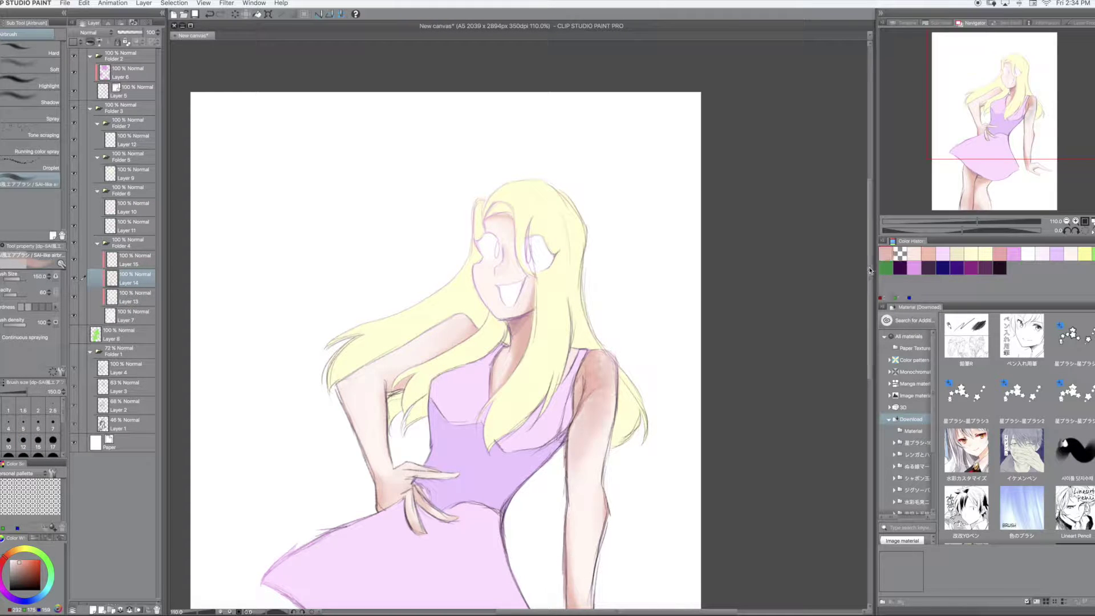
Deepen the shading on the lower planted arm and the thigh, softening the thigh with a size 40 transparent airbrush.
{"action": "scroll", "coordinate": [587, 343], "scroll_direction": "down", "scroll_amount": 3}
{"action": "left_click_drag", "start_coordinate": [575, 370], "coordinate": [604, 246]}
{"action": "scroll", "coordinate": [869, 283], "scroll_direction": "down", "scroll_amount": 3}
{"action": "left_click_drag", "start_coordinate": [376, 422], "coordinate": [399, 524]}
{"action": "key", "text": "c"}
{"action": "key", "text": "bracketleft"}
{"action": "key", "text": "bracketleft"}
{"action": "key", "text": "bracketleft"}
{"action": "left_click_drag", "start_coordinate": [371, 451], "coordinate": [391, 484]}
{"action": "scroll", "coordinate": [393, 467], "scroll_direction": "up", "scroll_amount": 4}
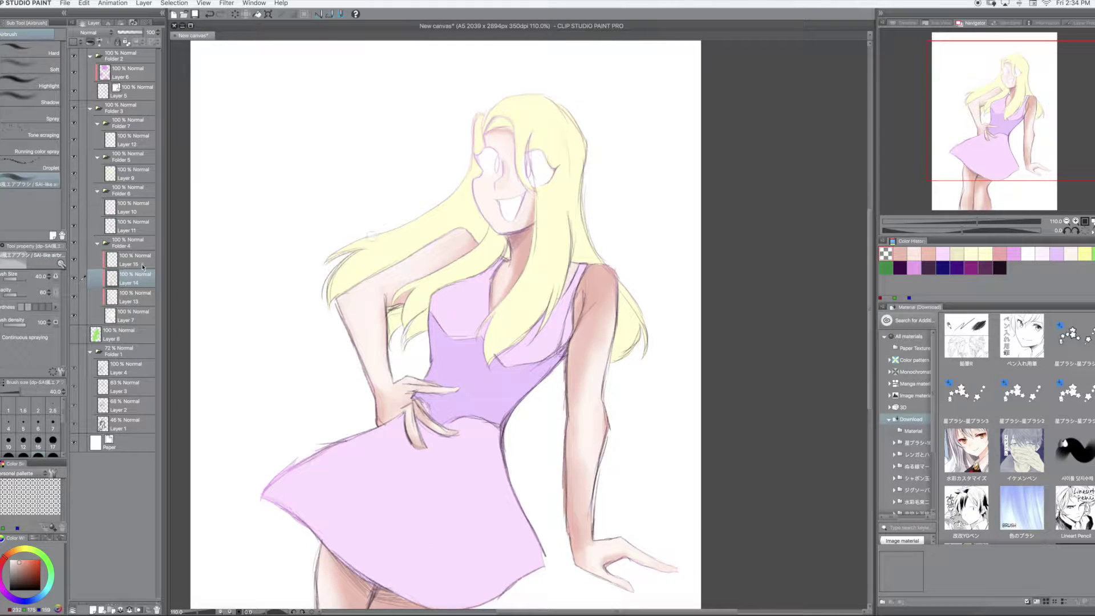
Airbrush reddish shading around the nose bridge and across the planted hand on Layer 14.
{"action": "key", "text": "c"}
{"action": "left_click_drag", "start_coordinate": [509, 176], "coordinate": [513, 166]}
{"action": "key", "text": "c"}
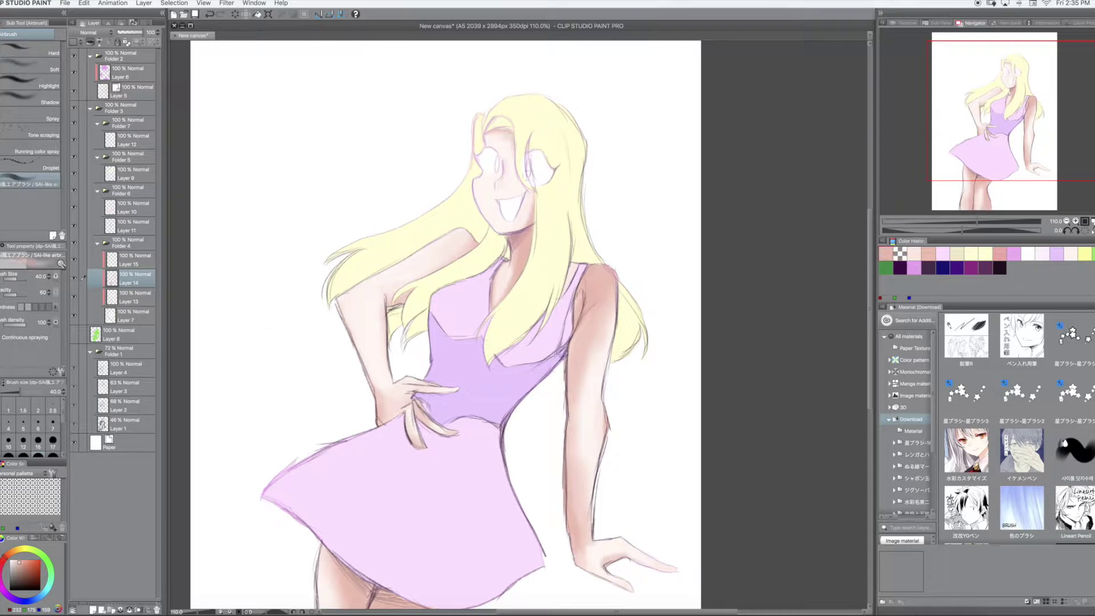
{"action": "left_click_drag", "start_coordinate": [584, 565], "coordinate": [633, 564]}
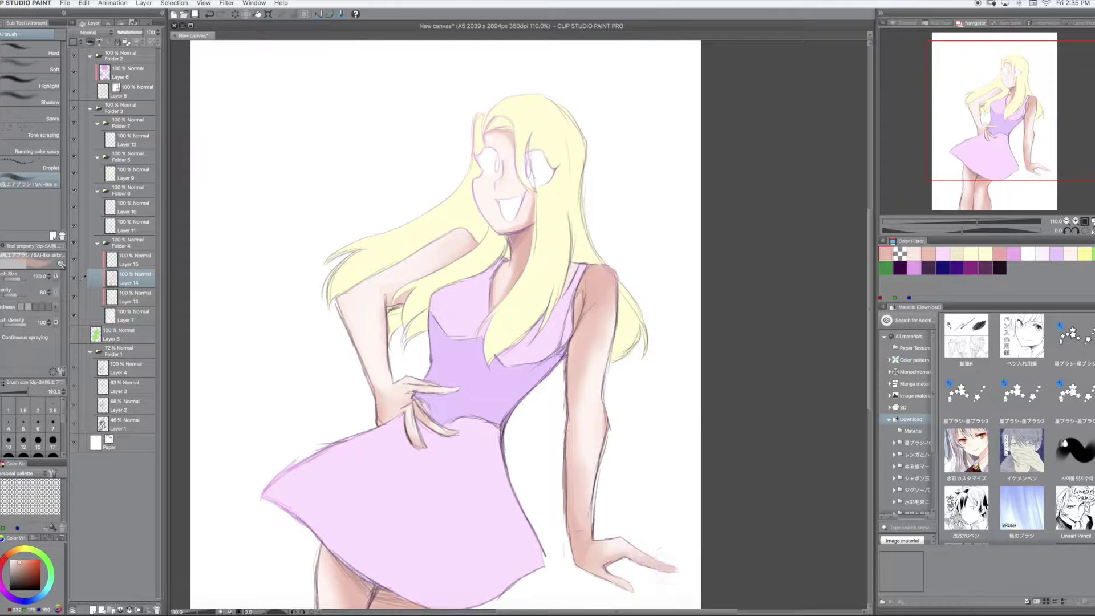
Add a layer above Layer 14 and airbrush darker reddish-brown shadows on the planted arm, the hip-side wrist and behind the raised elbow.
{"action": "key", "text": "ctrl+shift+n"}
{"action": "left_click_drag", "start_coordinate": [598, 274], "coordinate": [576, 372]}
{"action": "key", "text": "bracketleft"}
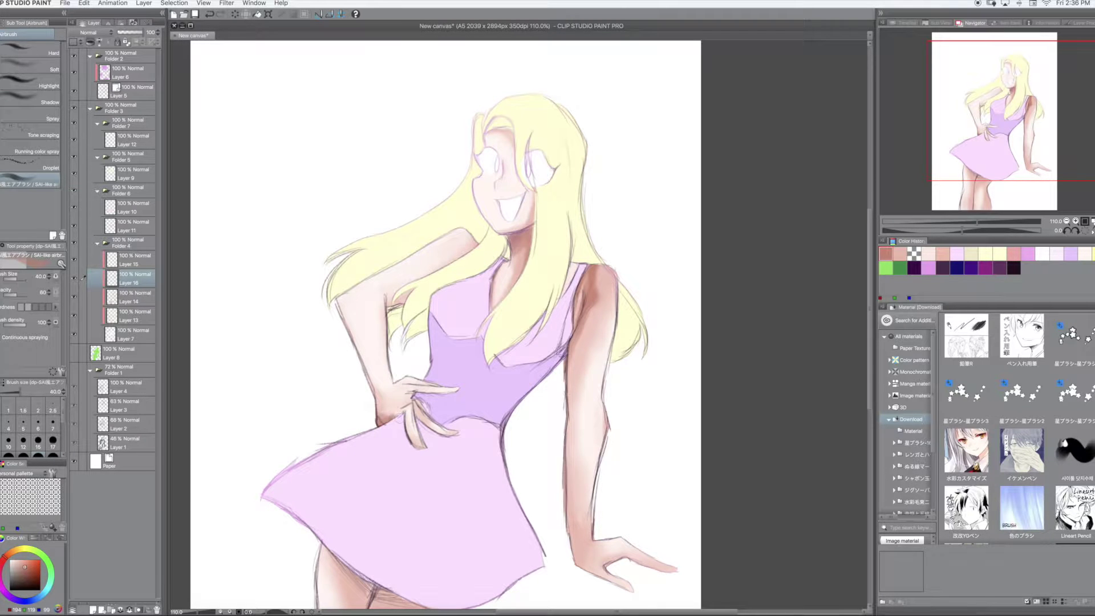
{"action": "left_click_drag", "start_coordinate": [381, 407], "coordinate": [396, 419]}
{"action": "left_click_drag", "start_coordinate": [386, 289], "coordinate": [411, 307]}
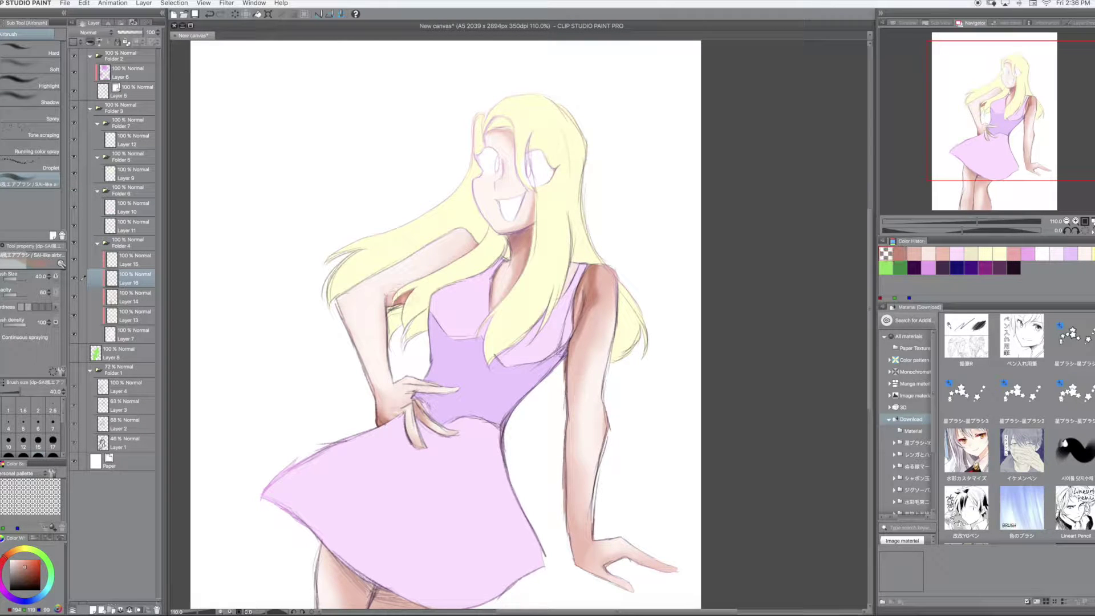
Airbrush darker reddish-brown shadows down both legs below the skirt on Layer 16.
{"action": "scroll", "coordinate": [846, 331], "scroll_direction": "down", "scroll_amount": 5}
{"action": "key", "text": "bracketright"}
{"action": "key", "text": "bracketright"}
{"action": "left_click_drag", "start_coordinate": [357, 336], "coordinate": [356, 513]}
{"action": "left_click_drag", "start_coordinate": [425, 400], "coordinate": [422, 502]}
{"action": "key", "text": "ctrl+minus"}
{"action": "key", "text": "bracketright"}
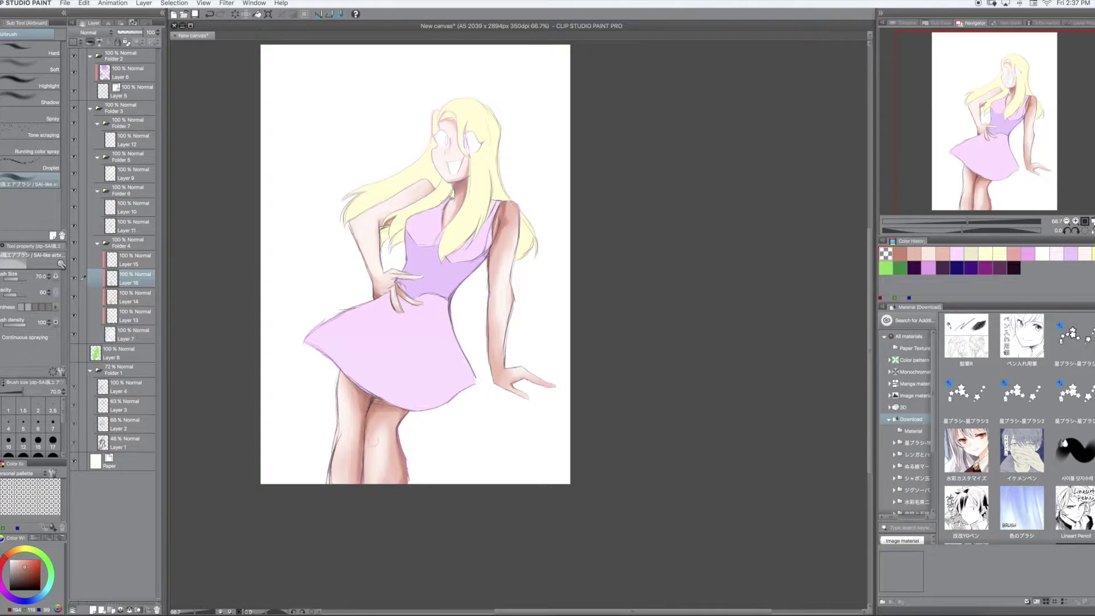
Airbrush a reddish-brown shadow over the dress's midriff panel on Layer 19 with a much larger brush.
{"action": "key", "text": "ctrl+plus"}
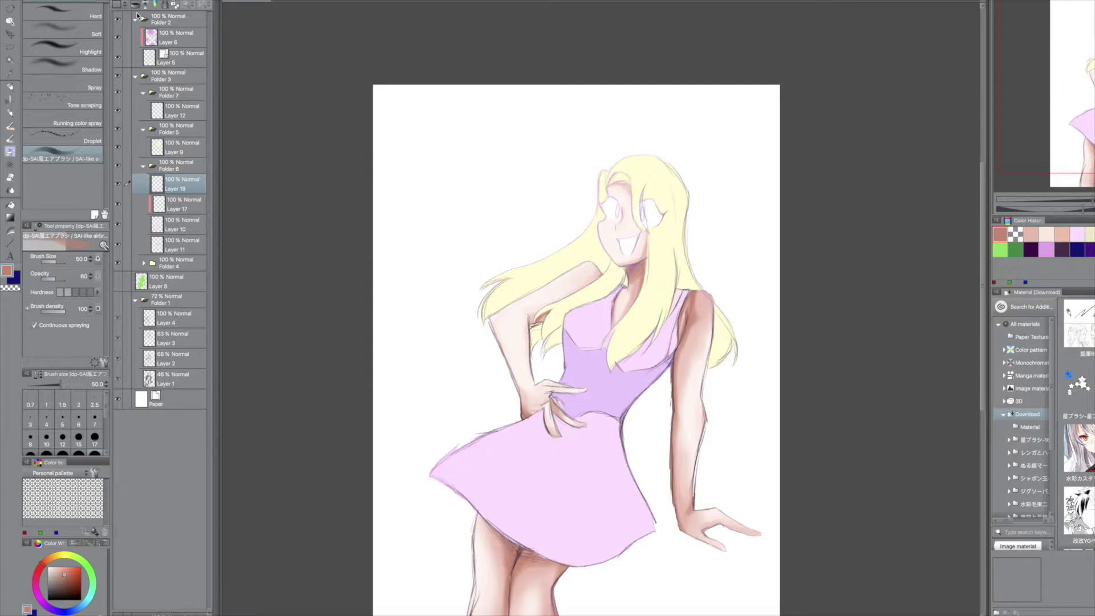
{"action": "key", "text": "ctrl+plus"}
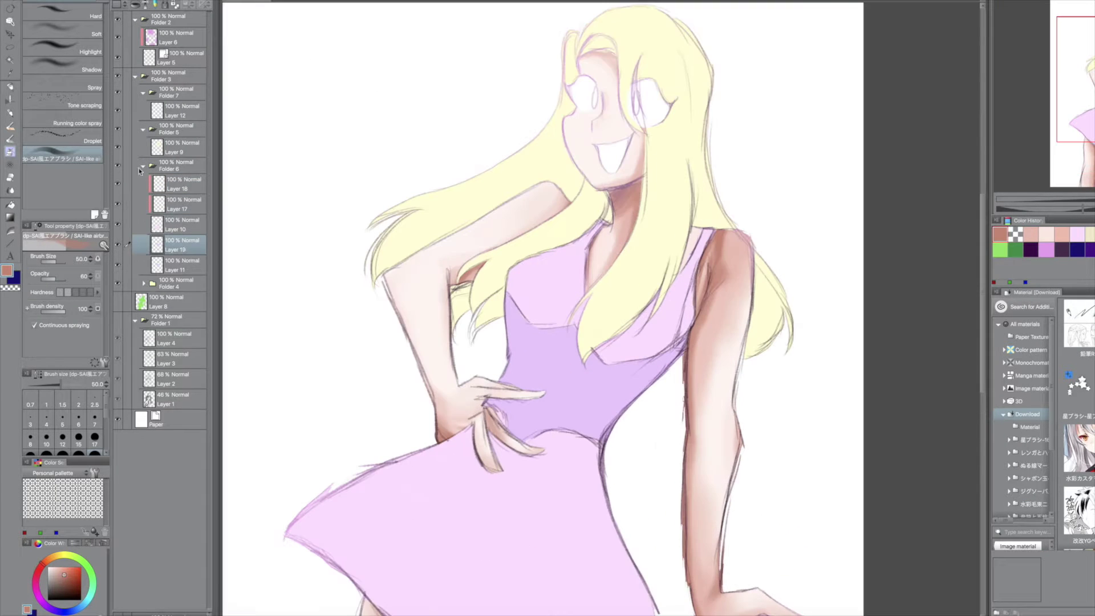
{"action": "key", "text": "ctrl+minus"}
{"action": "key", "text": "bracketright"}
{"action": "key", "text": "bracketright"}
{"action": "key", "text": "bracketright"}
{"action": "key", "text": "bracketright"}
{"action": "key", "text": "bracketright"}
{"action": "key", "text": "bracketright"}
{"action": "key", "text": "bracketright"}
{"action": "key", "text": "bracketright"}
{"action": "key", "text": "bracketright"}
{"action": "key", "text": "bracketright"}
{"action": "key", "text": "bracketright"}
{"action": "key", "text": "bracketright"}
{"action": "key", "text": "bracketright"}
{"action": "mouse_move", "coordinate": [627, 371]}
{"action": "left_mouse_down"}
{"action": "mouse_move", "coordinate": [656, 404]}
{"action": "mouse_move", "coordinate": [570, 399]}
{"action": "mouse_move", "coordinate": [547, 353]}
{"action": "mouse_move", "coordinate": [650, 379]}
{"action": "left_mouse_up"}
Add a layer above Layer 19 and paint muted purple shading over the midriff panel with the blurps brush.
{"action": "key", "text": "ctrl+shift+n"}
{"action": "left_click", "coordinate": [91, 176]}
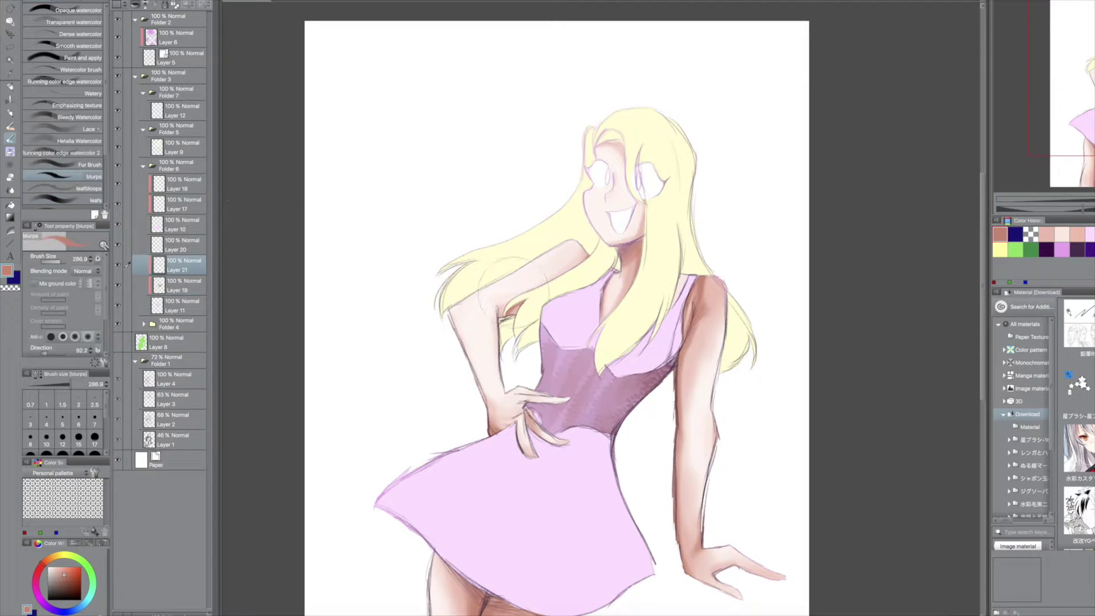
{"action": "left_click", "coordinate": [608, 373], "text": "alt"}
{"action": "left_click_drag", "start_coordinate": [548, 331], "coordinate": [615, 382]}
{"action": "left_click_drag", "start_coordinate": [576, 351], "coordinate": [676, 391]}
{"action": "mouse_move", "coordinate": [541, 323]}
{"action": "left_mouse_down"}
{"action": "mouse_move", "coordinate": [655, 382]}
{"action": "mouse_move", "coordinate": [619, 411]}
{"action": "left_mouse_up"}
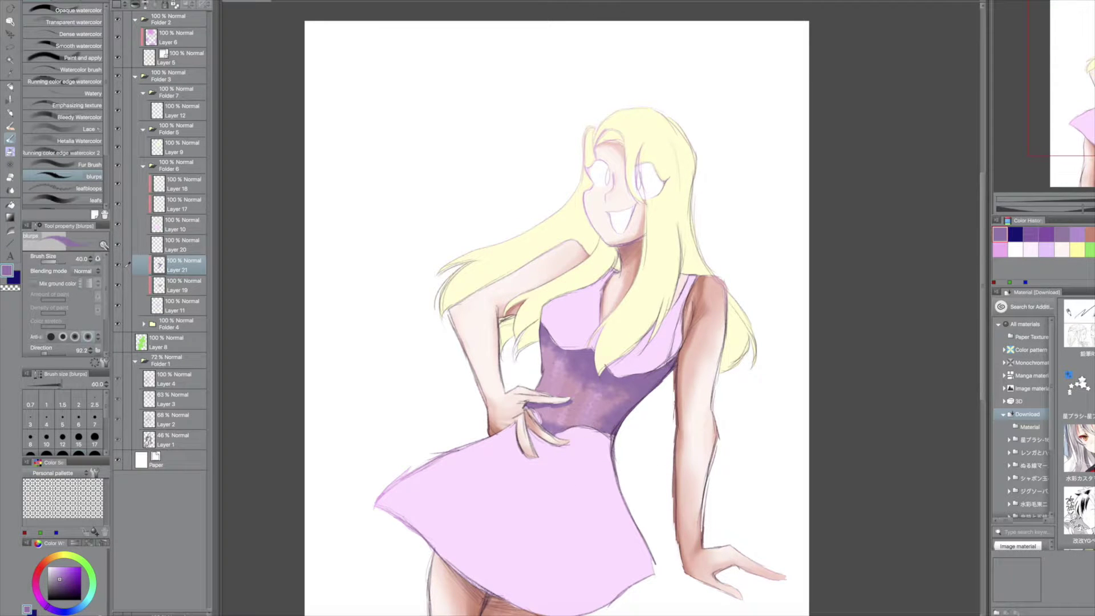
Set Layer 21's opacity to 84% and Layer 11's to 77%, and select Layer 15 in Folder 4.
{"action": "left_click", "coordinate": [127, 305]}
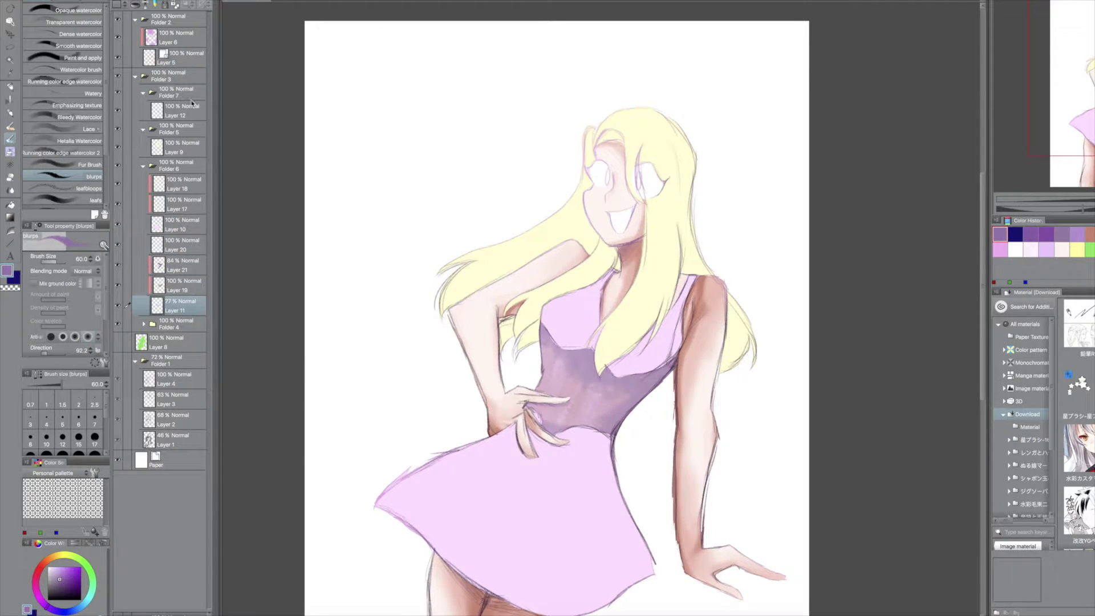
{"action": "left_click", "coordinate": [143, 324]}
{"action": "left_click", "coordinate": [176, 342]}
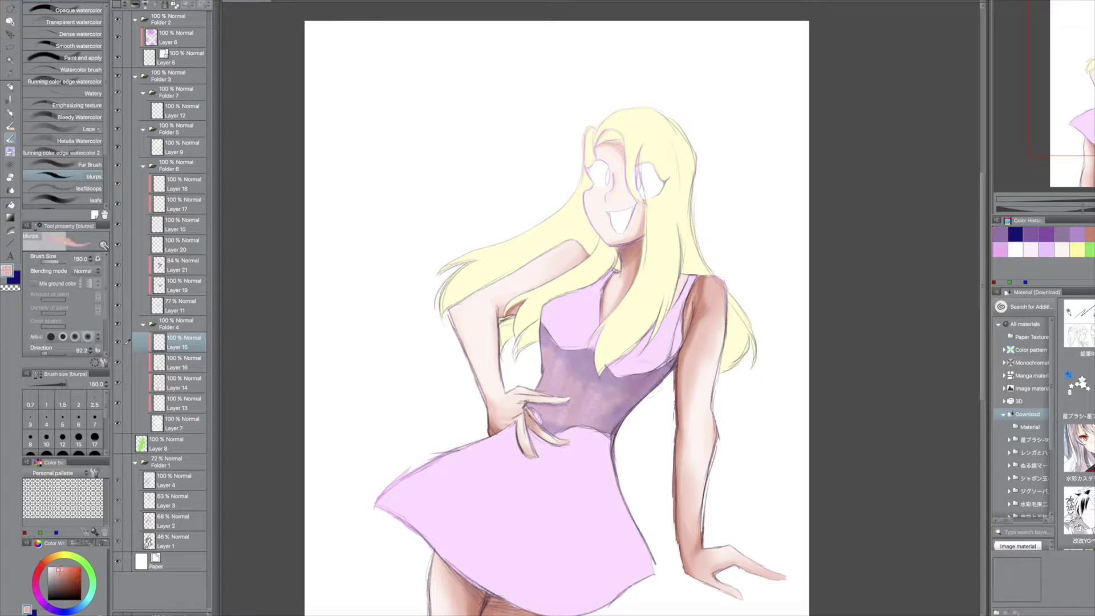
Paint a dark brown navel on Layer 15 with the SAI-like airbrush.
{"action": "key", "text": "b"}
{"action": "left_click", "coordinate": [95, 437]}
{"action": "left_click", "coordinate": [51, 588]}
{"action": "left_click", "coordinate": [62, 595]}
{"action": "key", "text": "bracketright"}
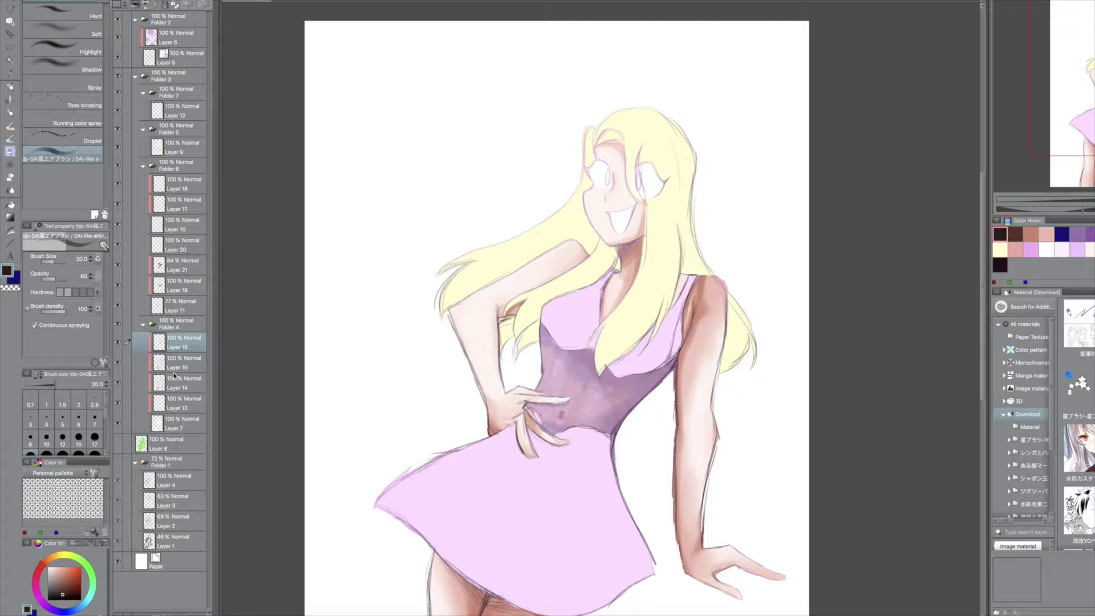
Set Layer 11's opacity to 87% and soften the navel on Layer 15 with a size 50 reddish airbrush.
{"action": "left_click", "coordinate": [188, 302]}
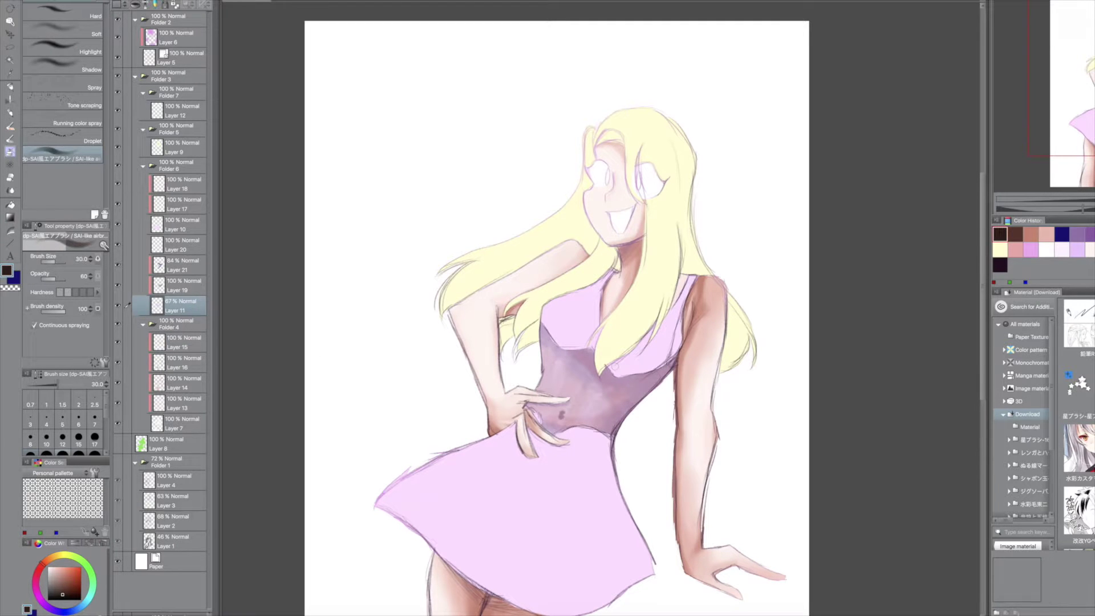
{"action": "left_click", "coordinate": [177, 342]}
{"action": "left_click_drag", "start_coordinate": [559, 413], "coordinate": [575, 449]}
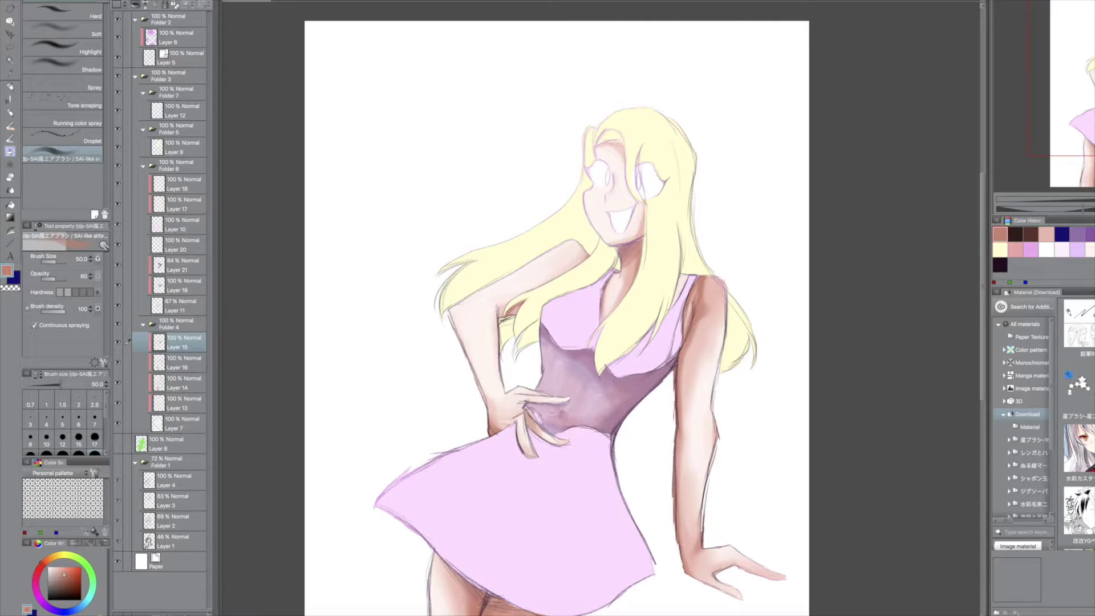
Airbrush dusky lilac shadows along the undersides of the bodice cups on Layer 17.
{"action": "key", "text": "ctrl+minus"}
{"action": "left_click", "coordinate": [182, 225]}
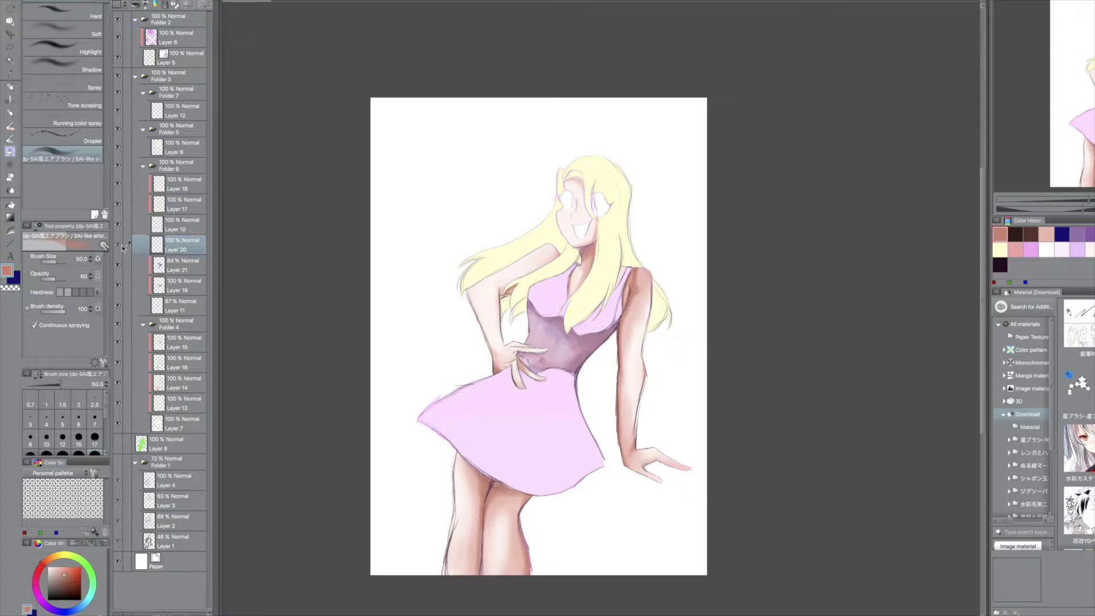
{"action": "left_click", "coordinate": [183, 204]}
{"action": "key", "text": "ctrl+plus"}
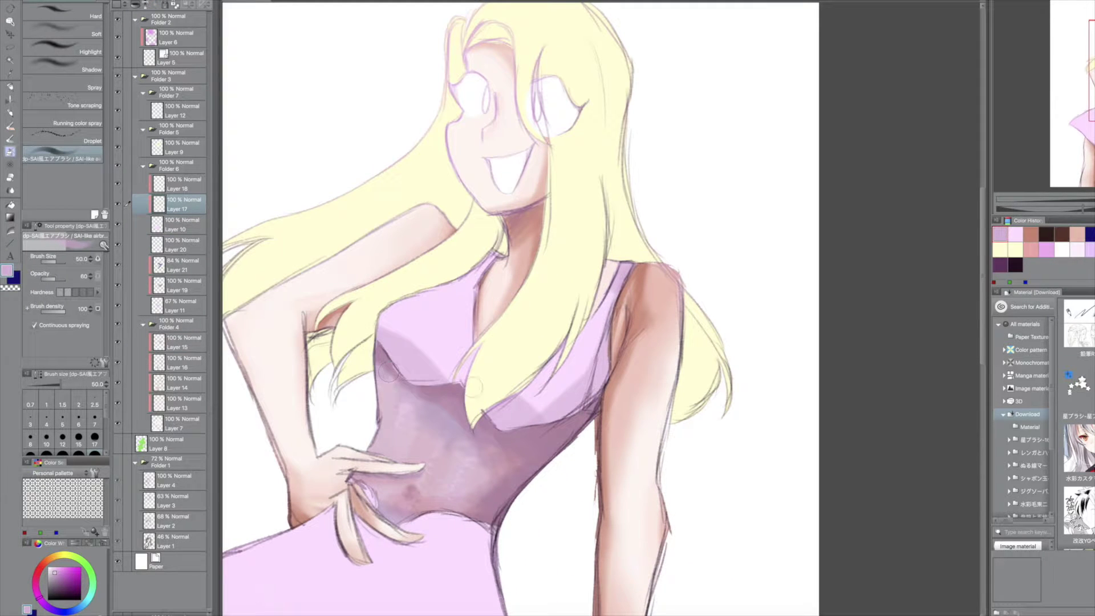
Airbrush reddish-brown skin shading beside the shoulder strap on Layer 15.
{"action": "left_click", "coordinate": [1031, 233]}
{"action": "left_click", "coordinate": [177, 341]}
{"action": "left_click_drag", "start_coordinate": [595, 322], "coordinate": [586, 289]}
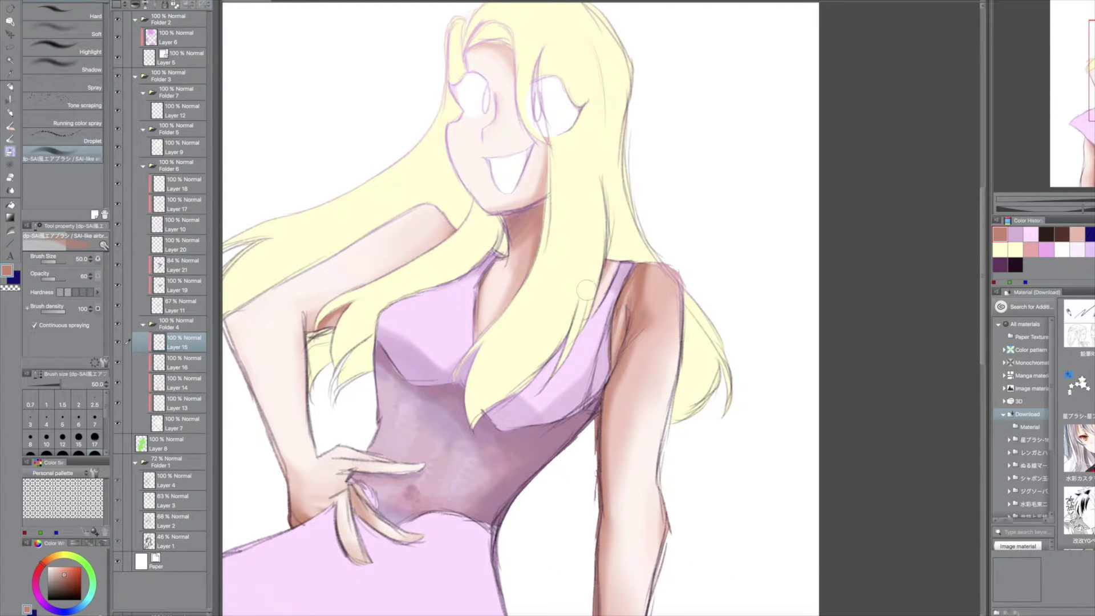
Airbrush broad dusky lilac shadows over the flared skirt on Layer 17 with a greatly enlarged brush.
{"action": "key", "text": "ctrl+minus"}
{"action": "left_click", "coordinate": [128, 202]}
{"action": "left_click", "coordinate": [1015, 234]}
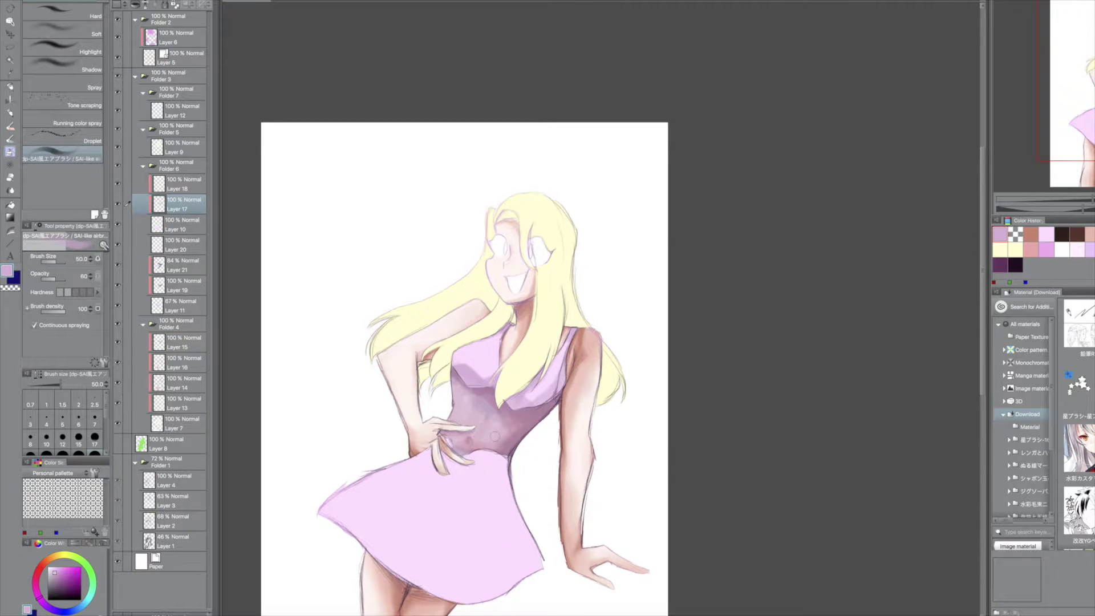
{"action": "key", "text": "ctrl+plus"}
{"action": "key", "text": "ctrl+minus"}
{"action": "key", "text": "ctrl+minus"}
{"action": "key", "text": "bracketright"}
{"action": "key", "text": "bracketright"}
{"action": "key", "text": "bracketright"}
{"action": "key", "text": "bracketright"}
{"action": "key", "text": "bracketright"}
{"action": "key", "text": "bracketright"}
{"action": "key", "text": "bracketright"}
{"action": "key", "text": "bracketright"}
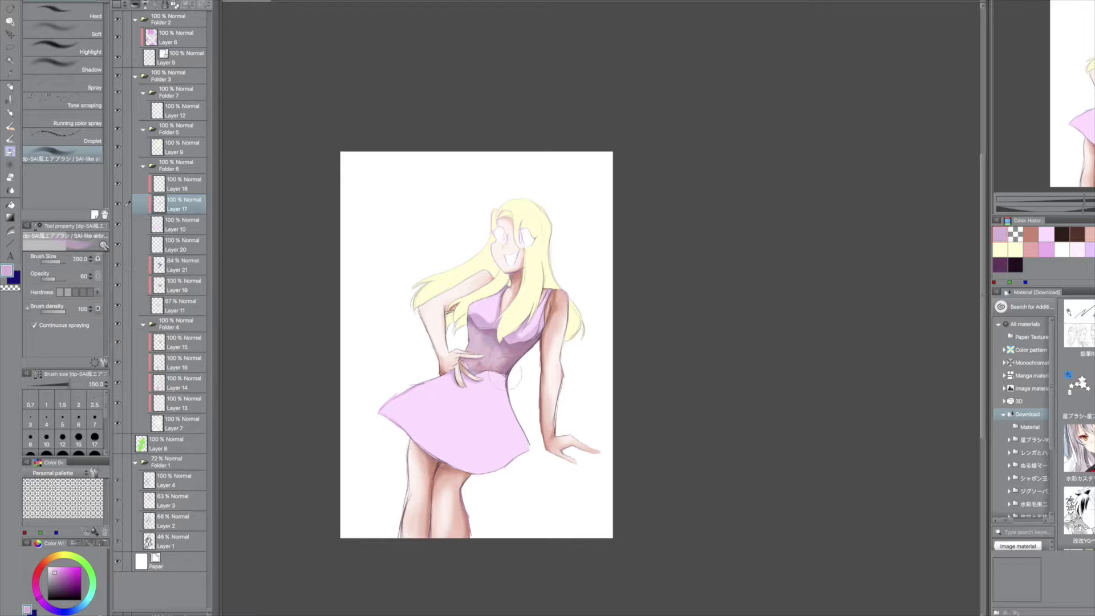
{"action": "mouse_move", "coordinate": [485, 387]}
{"action": "left_mouse_down"}
{"action": "mouse_move", "coordinate": [519, 431]}
{"action": "mouse_move", "coordinate": [456, 416]}
{"action": "mouse_move", "coordinate": [475, 399]}
{"action": "left_mouse_up"}
Soften the skirt's shadows into light folds with a size 100 transparent airbrush.
{"action": "key", "text": "c"}
{"action": "key", "text": "bracketleft"}
{"action": "key", "text": "bracketleft"}
{"action": "key", "text": "bracketleft"}
{"action": "key", "text": "bracketleft"}
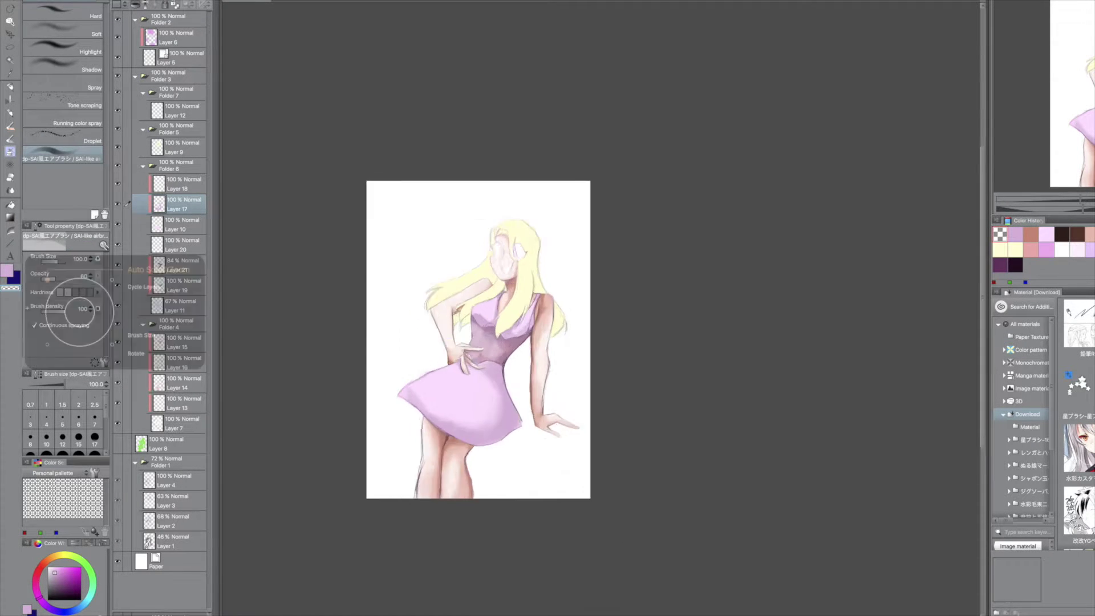
{"action": "key", "text": "ctrl+plus"}
{"action": "key", "text": "c"}
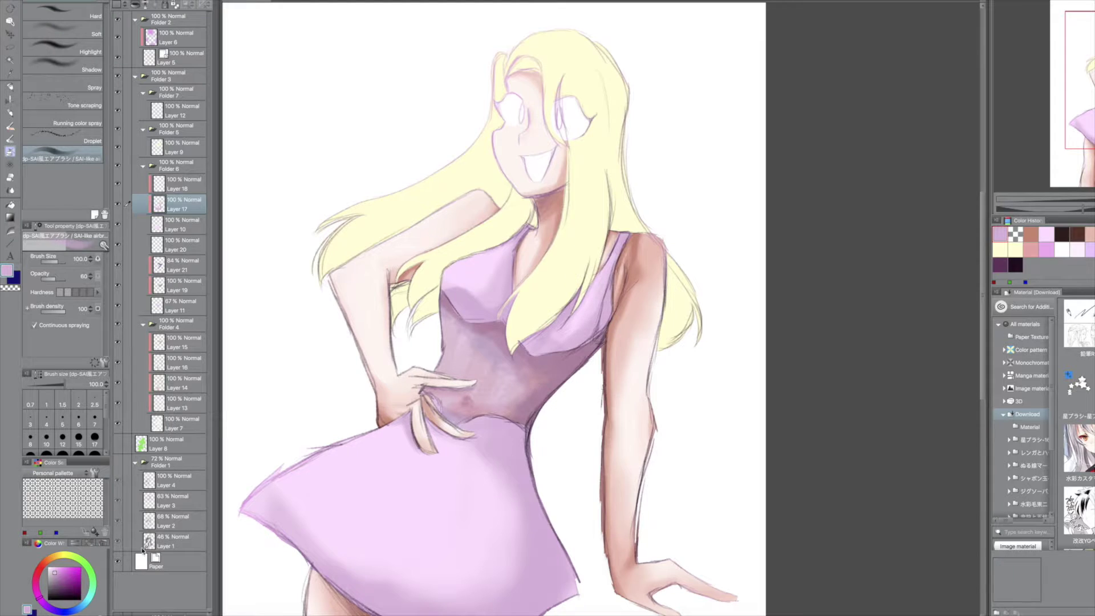
Add a layer above Layer 17 and start painting mauve folds over the skirt with the Fur Brush enlarged to size 40.
{"action": "key", "text": "ctrl+shift+n"}
{"action": "key", "text": "ctrl+minus"}
{"action": "key", "text": "b"}
{"action": "left_click_drag", "start_coordinate": [533, 377], "coordinate": [505, 399]}
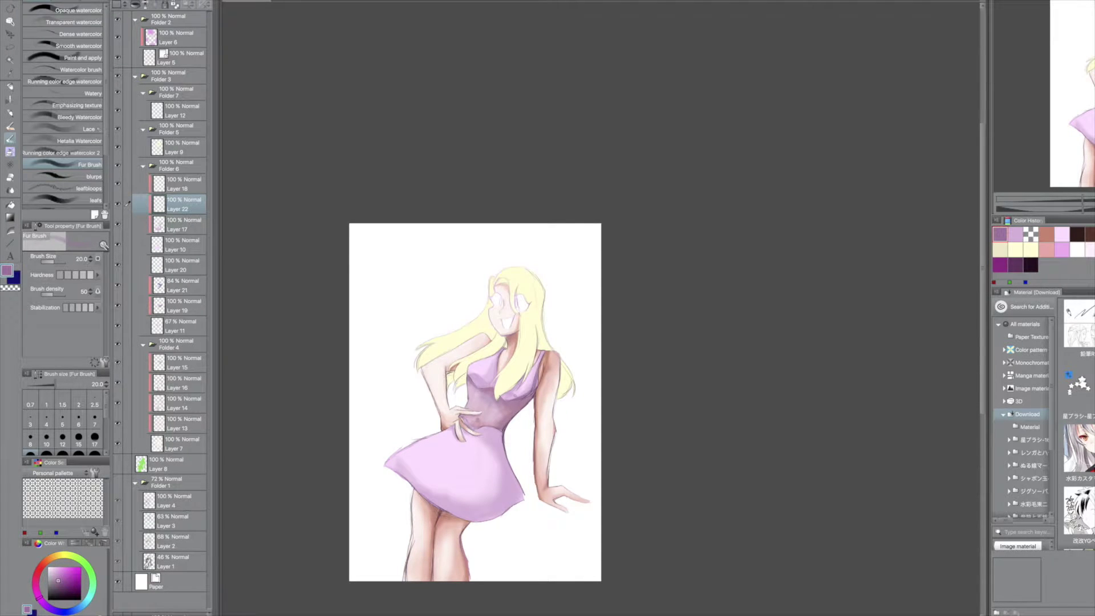
{"action": "key", "text": "ctrl+plus"}
{"action": "key", "text": "ctrl+plus"}
{"action": "key", "text": "bracketright"}
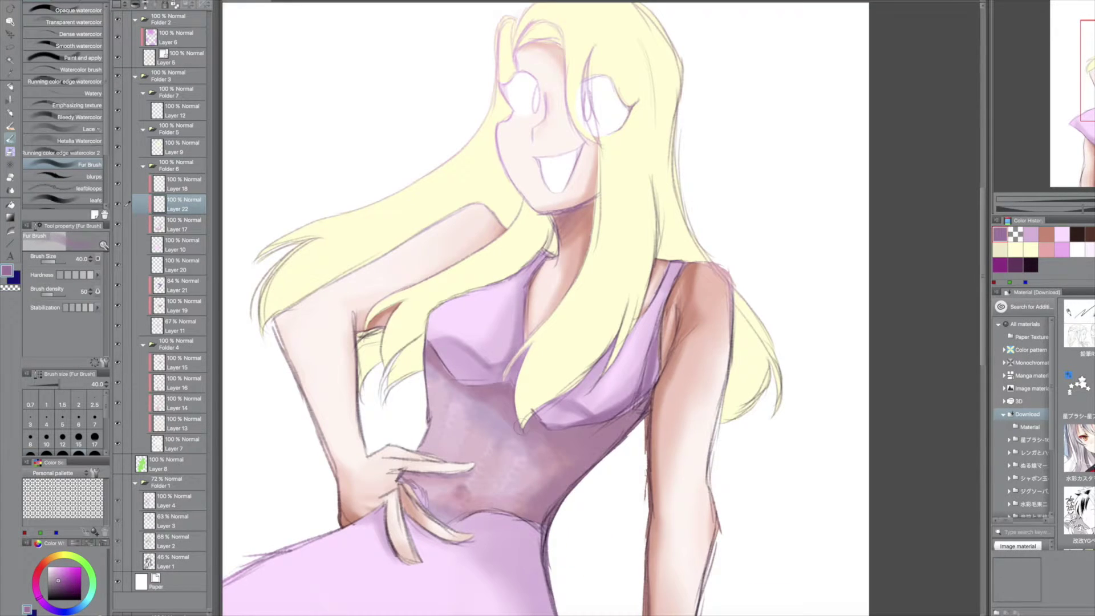
{"action": "scroll", "coordinate": [542, 342], "scroll_direction": "down", "scroll_amount": 5}
{"action": "left_click_drag", "start_coordinate": [570, 216], "coordinate": [547, 445]}
{"action": "left_click_drag", "start_coordinate": [530, 228], "coordinate": [513, 520]}
{"action": "left_click_drag", "start_coordinate": [501, 421], "coordinate": [285, 502]}
Paint long darker mauve fold lines from the waist down to the skirt's hem with the Fur Brush.
{"action": "key", "text": "ctrl+plus"}
{"action": "left_click_drag", "start_coordinate": [674, 250], "coordinate": [639, 513]}
{"action": "left_click_drag", "start_coordinate": [701, 217], "coordinate": [661, 434]}
{"action": "mouse_move", "coordinate": [616, 239]}
{"action": "left_mouse_down"}
{"action": "mouse_move", "coordinate": [624, 479]}
{"action": "mouse_move", "coordinate": [673, 445]}
{"action": "left_mouse_up"}
{"action": "left_click_drag", "start_coordinate": [716, 271], "coordinate": [701, 382]}
{"action": "left_click_drag", "start_coordinate": [655, 237], "coordinate": [650, 291]}
Thin and soften the skirt's central fold on Layer 22, finishing with the Fur Brush at size 30 in transparent colour.
{"action": "key", "text": "bracketleft"}
{"action": "key", "text": "bracketleft"}
{"action": "key", "text": "bracketleft"}
{"action": "key", "text": "bracketleft"}
{"action": "key", "text": "bracketleft"}
{"action": "key", "text": "bracketleft"}
{"action": "key", "text": "bracketleft"}
{"action": "key", "text": "bracketleft"}
{"action": "key", "text": "bracketleft"}
{"action": "key", "text": "ctrl+0"}
{"action": "left_click_drag", "start_coordinate": [645, 342], "coordinate": [639, 456]}
{"action": "key", "text": "ctrl+plus"}
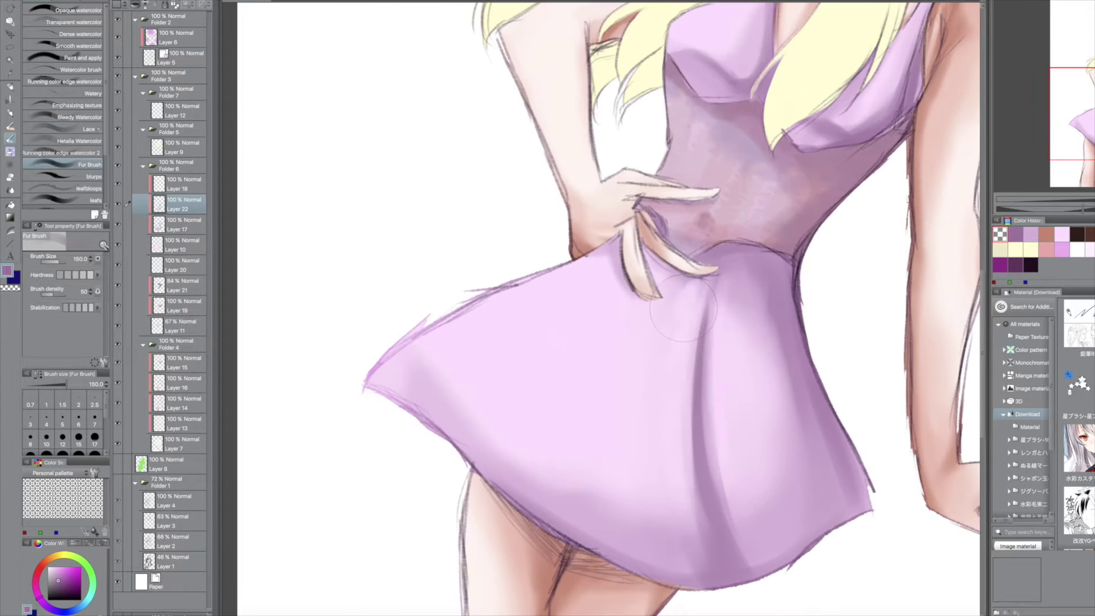
{"action": "key", "text": "ctrl+minus"}
{"action": "key", "text": "bracketright"}
{"action": "left_click_drag", "start_coordinate": [713, 377], "coordinate": [707, 337]}
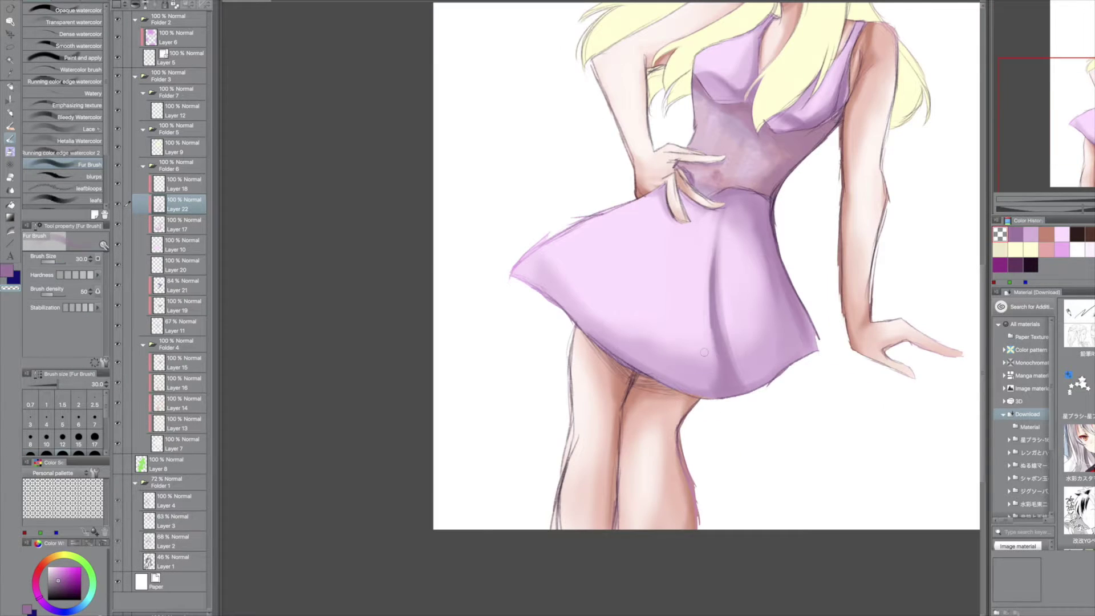
{"action": "key", "text": "ctrl+minus"}
{"action": "key", "text": "ctrl+minus"}
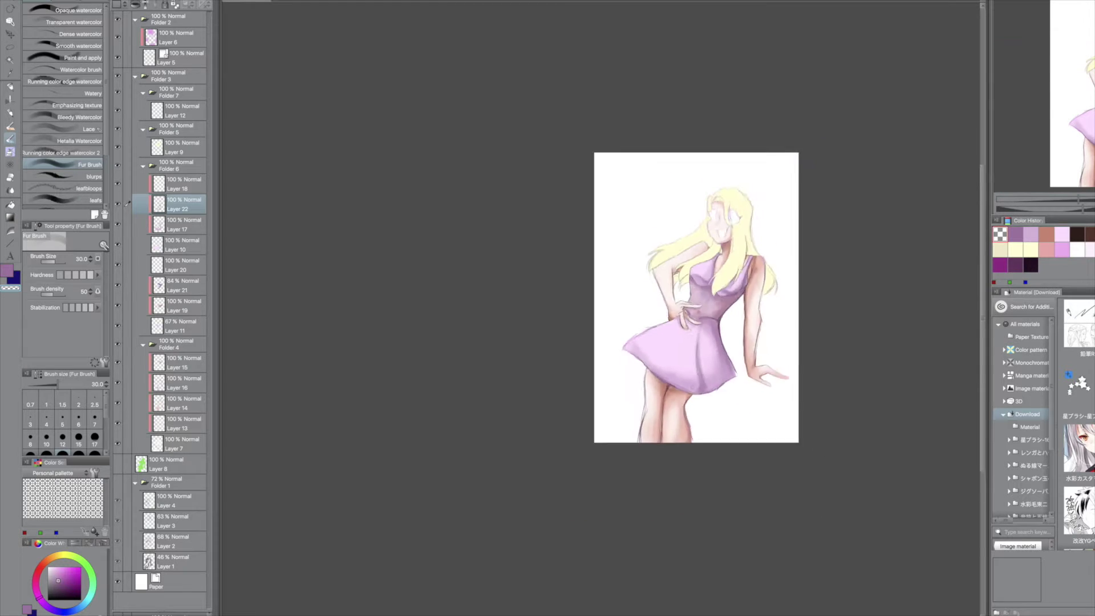
Sample a pale lilac, add a layer above Layer 22 and set the Fur Brush to size 170.
{"action": "key", "text": "ctrl+plus"}
{"action": "key", "text": "bracketright"}
{"action": "key", "text": "bracketright"}
{"action": "key", "text": "bracketright"}
{"action": "key", "text": "bracketright"}
{"action": "key", "text": "bracketright"}
{"action": "key", "text": "bracketright"}
{"action": "key", "text": "bracketright"}
{"action": "key", "text": "bracketright"}
{"action": "key", "text": "bracketright"}
{"action": "left_click", "coordinate": [525, 411], "text": "alt"}
{"action": "key", "text": "ctrl+shift+n"}
{"action": "key", "text": "bracketleft"}
{"action": "key", "text": "bracketleft"}
{"action": "key", "text": "bracketleft"}
{"action": "key", "text": "bracketleft"}
{"action": "key", "text": "bracketleft"}
{"action": "key", "text": "bracketleft"}
{"action": "key", "text": "bracketleft"}
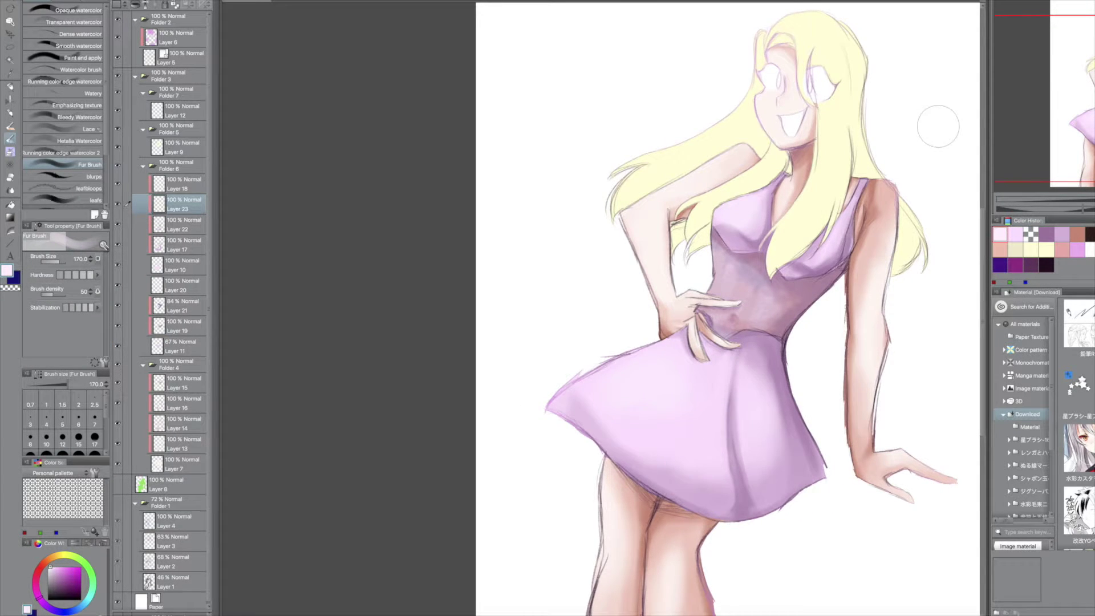
Sample purple from the skirt and add a layer above Layer 23, after choosing the Running color edge watercolor brush.
{"action": "key", "text": "ctrl+minus"}
{"action": "key", "text": "ctrl+plus"}
{"action": "left_click", "coordinate": [85, 81]}
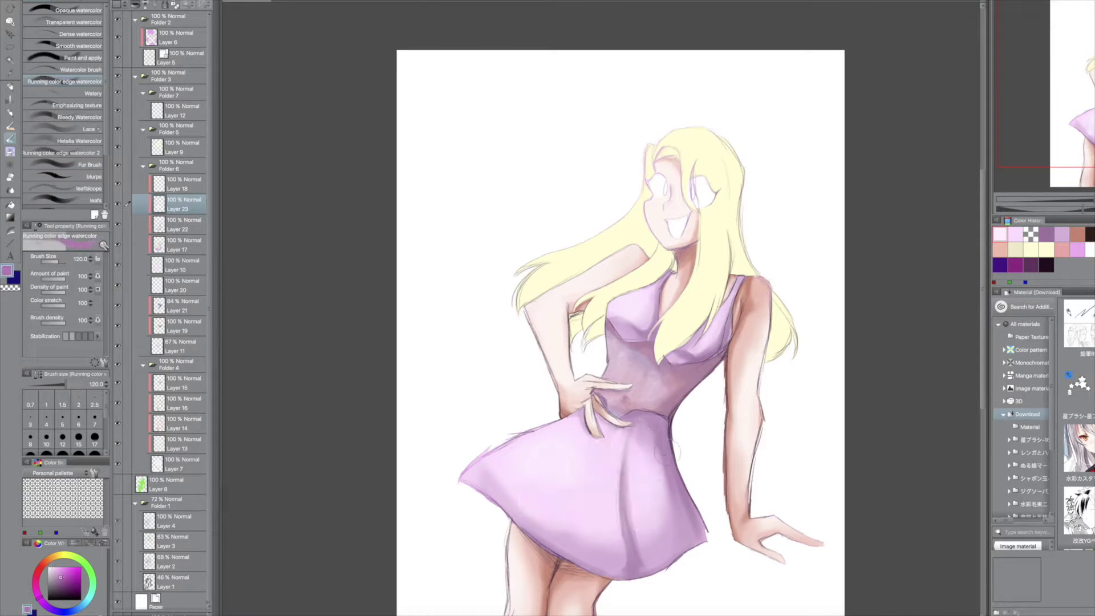
{"action": "left_click", "coordinate": [638, 478], "text": "alt"}
{"action": "key", "text": "ctrl+shift+n"}
Try covering the bodice cups and skirt with scratchy purple strokes from several hair-texture brushes.
{"action": "left_click", "coordinate": [10, 126]}
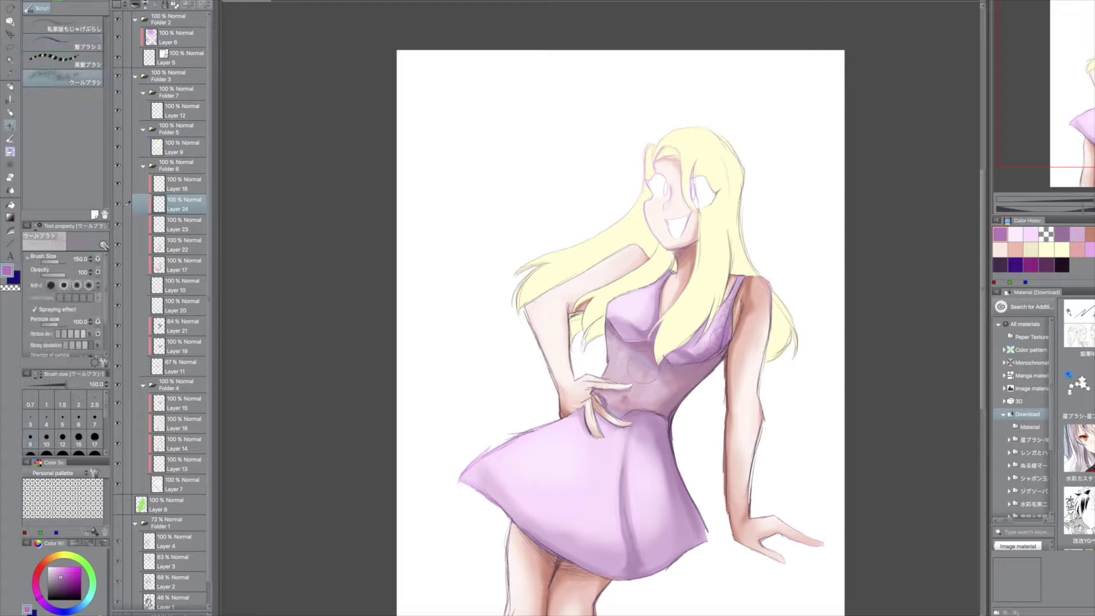
{"action": "left_click_drag", "start_coordinate": [696, 339], "coordinate": [727, 348]}
{"action": "left_click", "coordinate": [62, 25]}
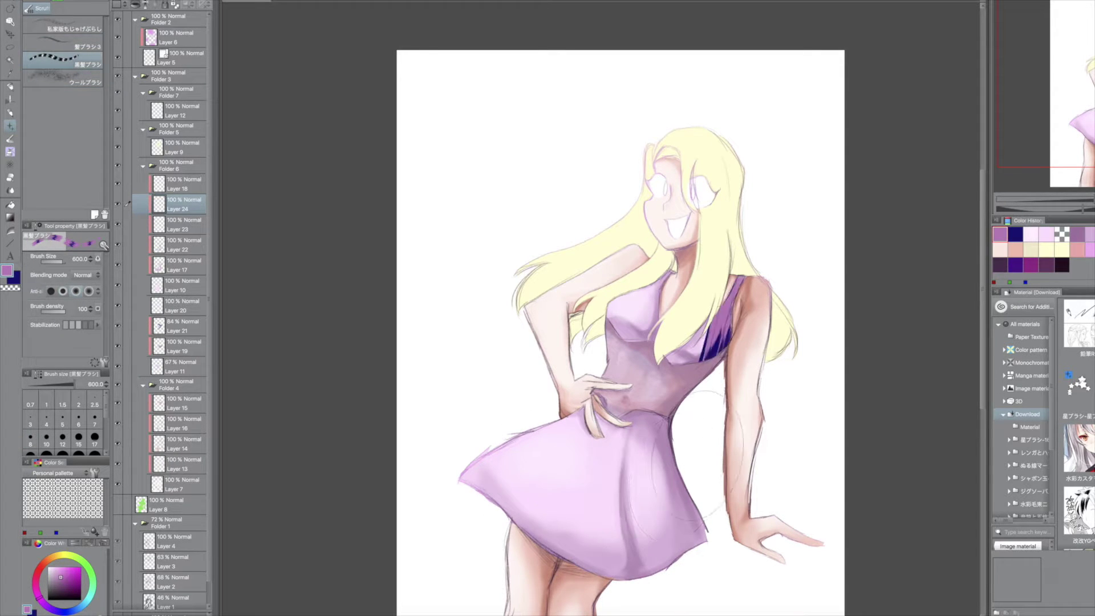
{"action": "left_click", "coordinate": [671, 365]}
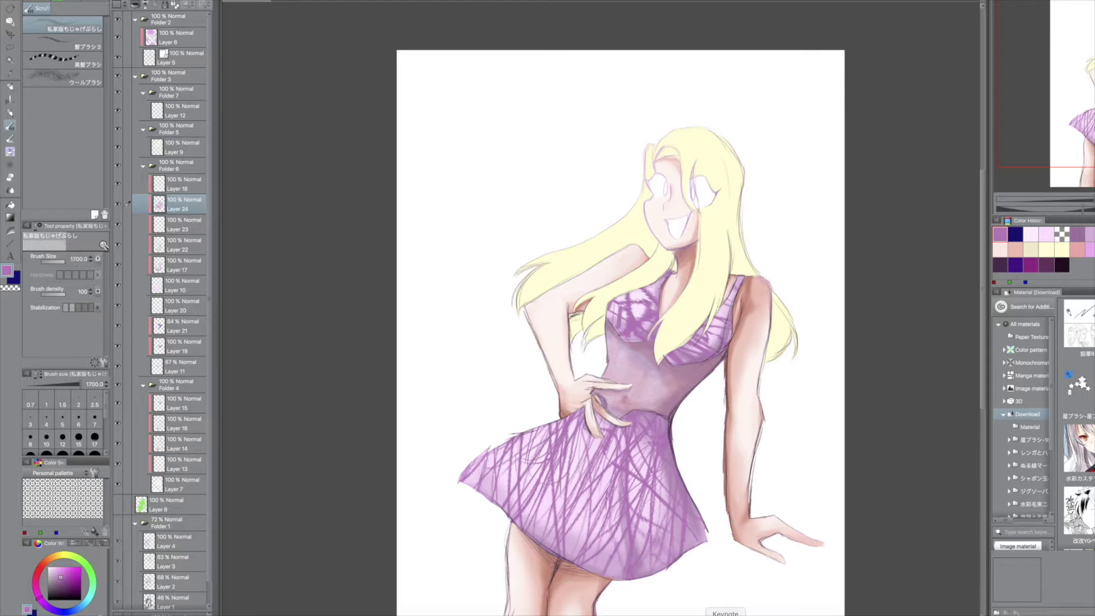
{"action": "key", "text": "ctrl+z"}
Paint a mottled purple cloud texture over the skirt and bodice cups on Layer 24 with the dv_cloud brush.
{"action": "key", "text": "b"}
{"action": "left_click", "coordinate": [71, 180]}
{"action": "key", "text": "b"}
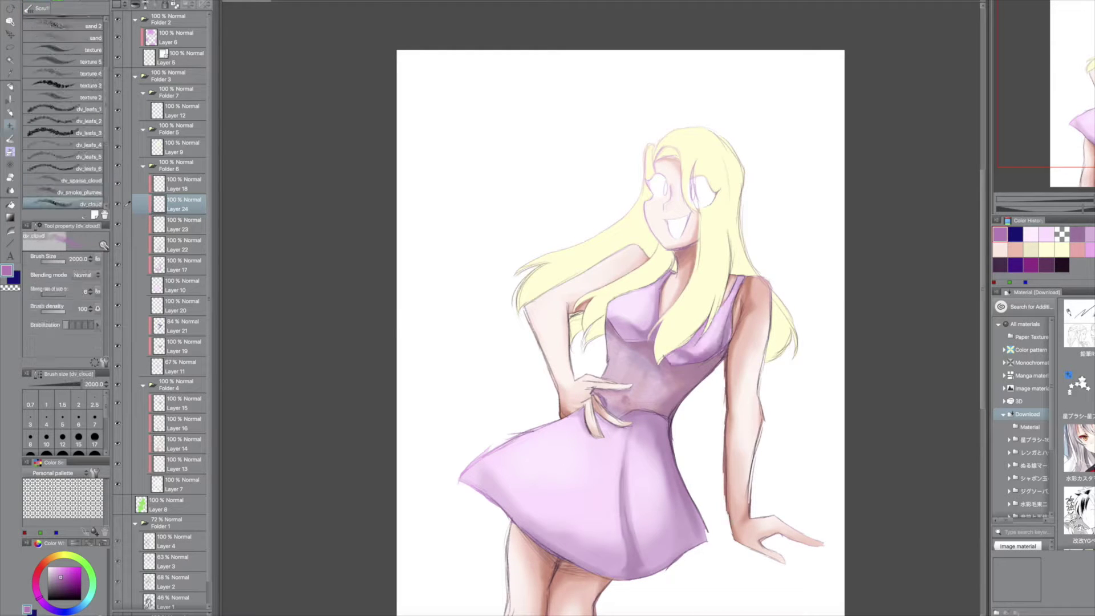
{"action": "scroll", "coordinate": [571, 547], "scroll_direction": "down", "scroll_amount": 1}
{"action": "left_click_drag", "start_coordinate": [570, 542], "coordinate": [598, 468]}
{"action": "left_click_drag", "start_coordinate": [502, 514], "coordinate": [557, 428]}
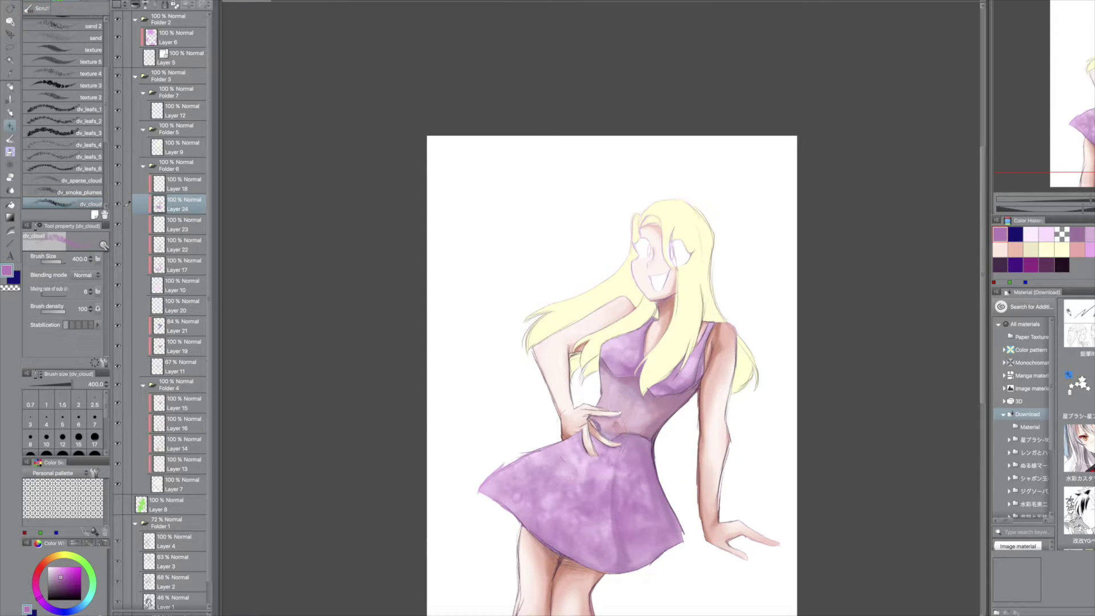
Add a layer above Layer 24 and paint a pale lilac leaf texture over the skirt and bodice with dv_leafs_3.
{"action": "key", "text": "ctrl+shift+n"}
{"action": "left_click", "coordinate": [50, 567]}
{"action": "left_click", "coordinate": [88, 133]}
{"action": "mouse_move", "coordinate": [617, 464]}
{"action": "left_mouse_down"}
{"action": "mouse_move", "coordinate": [547, 513]}
{"action": "mouse_move", "coordinate": [673, 542]}
{"action": "left_mouse_up"}
{"action": "left_click_drag", "start_coordinate": [570, 485], "coordinate": [604, 571]}
{"action": "left_click_drag", "start_coordinate": [616, 342], "coordinate": [696, 371]}
Lower the opacity of Layer 25 to 61% and of Layer 24 to 16%.
{"action": "mouse_move", "coordinate": [206, 4]}
{"action": "left_mouse_down"}
{"action": "mouse_move", "coordinate": [163, 18]}
{"action": "mouse_move", "coordinate": [188, 4]}
{"action": "mouse_move", "coordinate": [174, 3]}
{"action": "left_mouse_up"}
{"action": "left_click", "coordinate": [179, 224]}
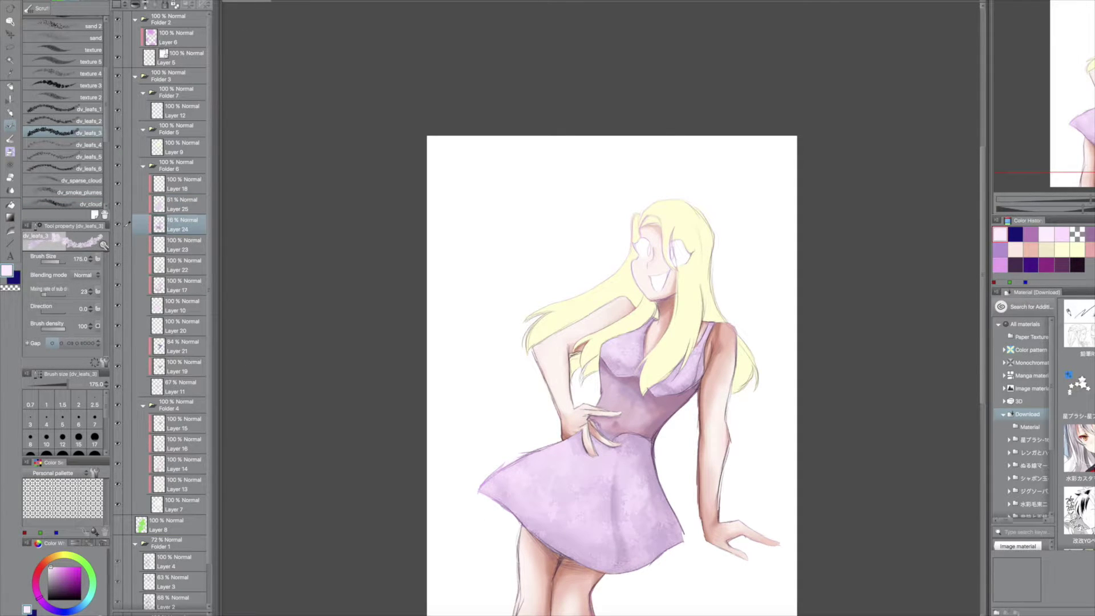
Paint purple leaf-textured shading along the skirt's fold and hem on a new layer above Layer 24 with dv_leafs_3 at size 80.
{"action": "key", "text": "ctrl+shift+n"}
{"action": "left_click_drag", "start_coordinate": [613, 471], "coordinate": [610, 551]}
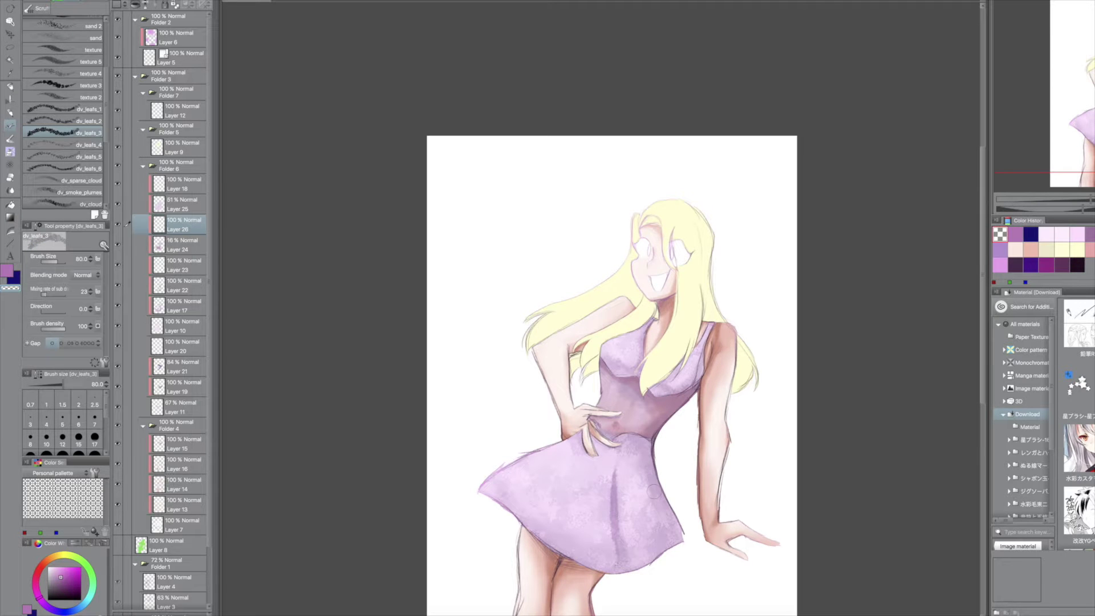
{"action": "left_click_drag", "start_coordinate": [670, 496], "coordinate": [638, 567]}
{"action": "left_click_drag", "start_coordinate": [482, 487], "coordinate": [644, 567]}
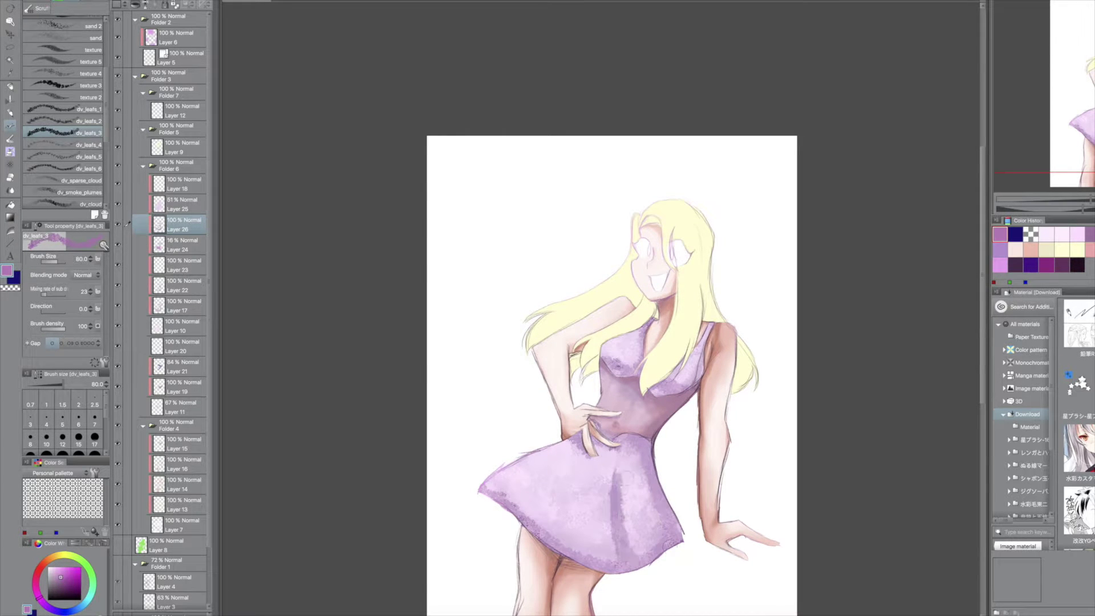
{"action": "key", "text": "c"}
{"action": "left_click_drag", "start_coordinate": [619, 475], "coordinate": [620, 507]}
Paint light leaf-textured highlights across the skirt and bodice on a new layer above Layer 26, trimming them with a size 30 brush.
{"action": "key", "text": "ctrl+shift+n"}
{"action": "key", "text": "ctrl+minus"}
{"action": "key", "text": "ctrl+plus"}
{"action": "key", "text": "bracketright"}
{"action": "left_click_drag", "start_coordinate": [604, 416], "coordinate": [655, 451]}
{"action": "key", "text": "ctrl+z"}
{"action": "key", "text": "bracketleft"}
{"action": "key", "text": "bracketleft"}
{"action": "key", "text": "bracketleft"}
{"action": "key", "text": "bracketleft"}
{"action": "left_click_drag", "start_coordinate": [707, 410], "coordinate": [707, 507]}
{"action": "left_click_drag", "start_coordinate": [679, 393], "coordinate": [575, 479]}
{"action": "key", "text": "bracketleft"}
{"action": "key", "text": "ctrl+minus"}
{"action": "key", "text": "ctrl+minus"}
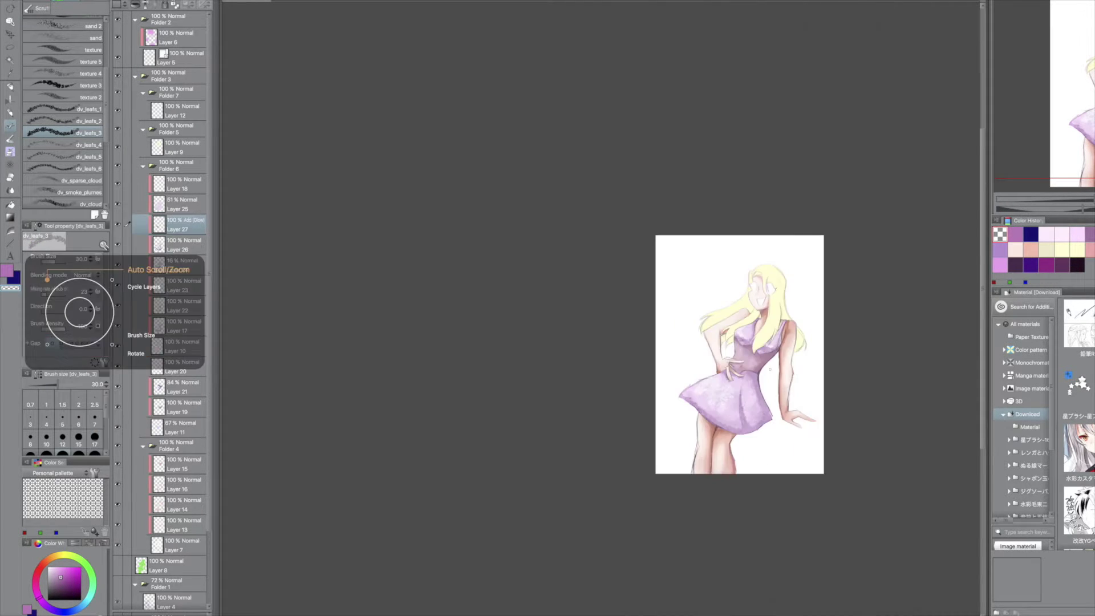
Airbrush a deep purple shadow over the skirt's shaded side on a new layer above Layer 27, starting at size 700.
{"action": "key", "text": "ctrl+plus"}
{"action": "key", "text": "ctrl+plus"}
{"action": "key", "text": "ctrl+shift+n"}
{"action": "key", "text": "b"}
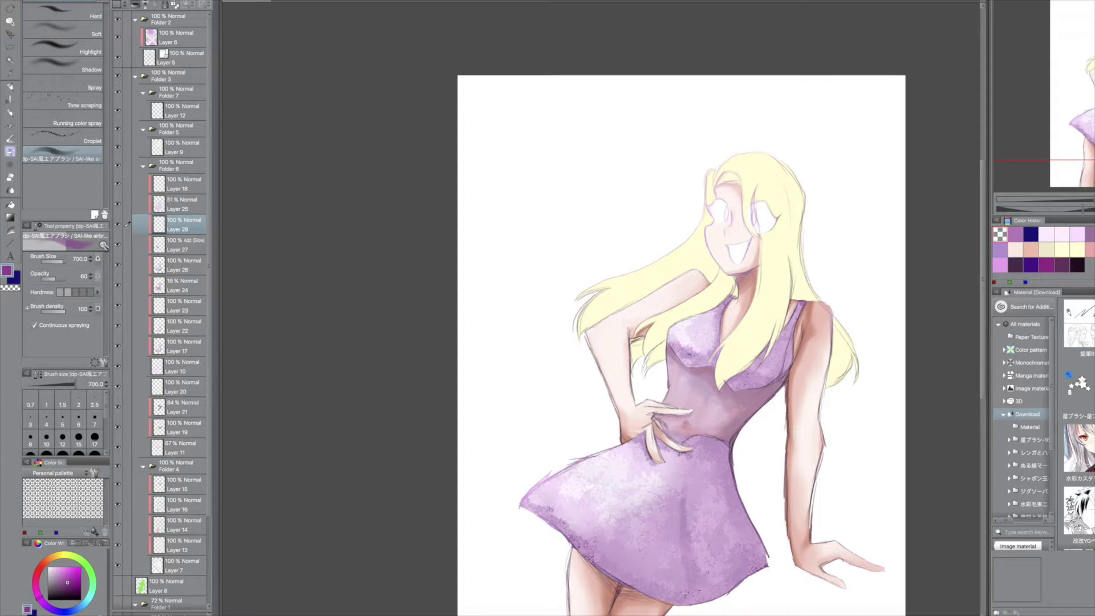
{"action": "left_click_drag", "start_coordinate": [593, 513], "coordinate": [713, 547]}
Return to Layer 26 and reduce the airbrush to size 25 with a dark purple colour for the skirt's details.
{"action": "key", "text": "alt+bracketleft"}
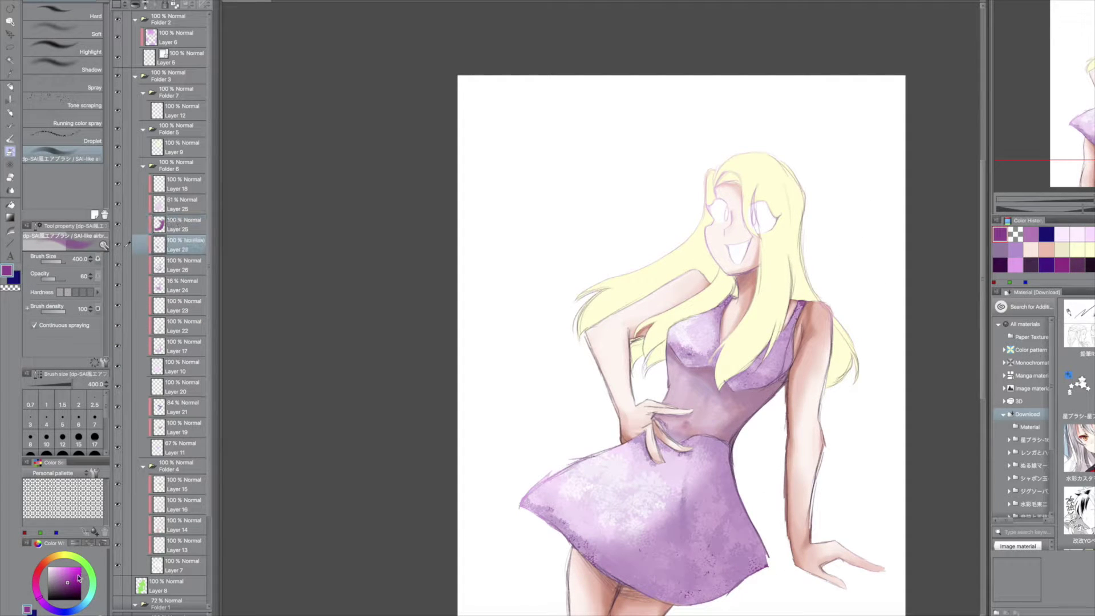
{"action": "key", "text": "bracketleft"}
{"action": "key", "text": "alt+bracketleft"}
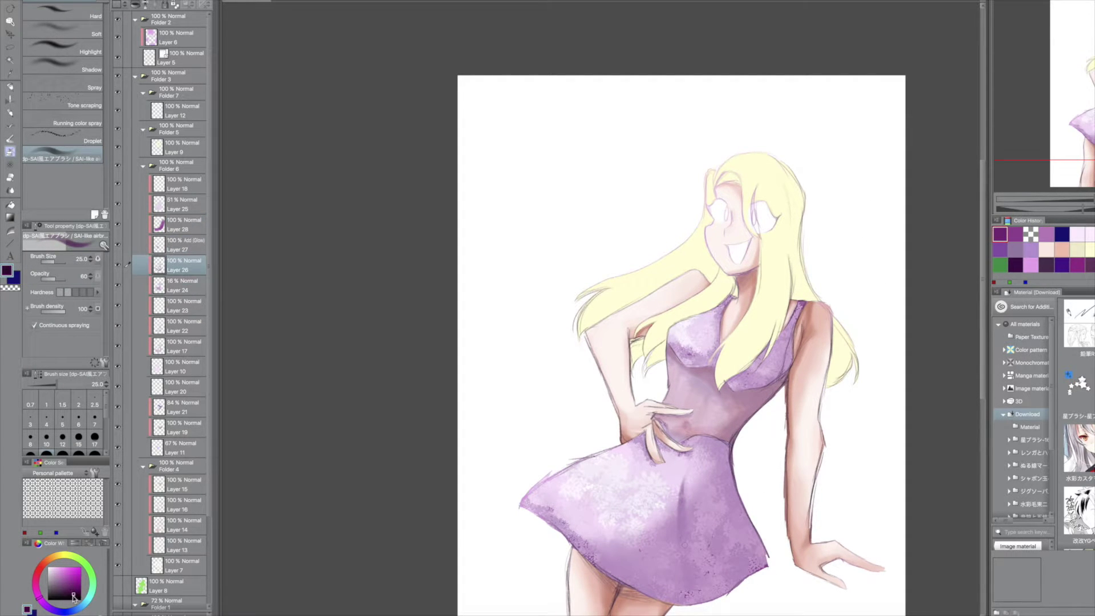
{"action": "key", "text": "c"}
{"action": "key", "text": "bracketleft"}
{"action": "key", "text": "bracketleft"}
{"action": "key", "text": "bracketleft"}
{"action": "key", "text": "ctrl+minus"}
{"action": "key", "text": "ctrl+minus"}
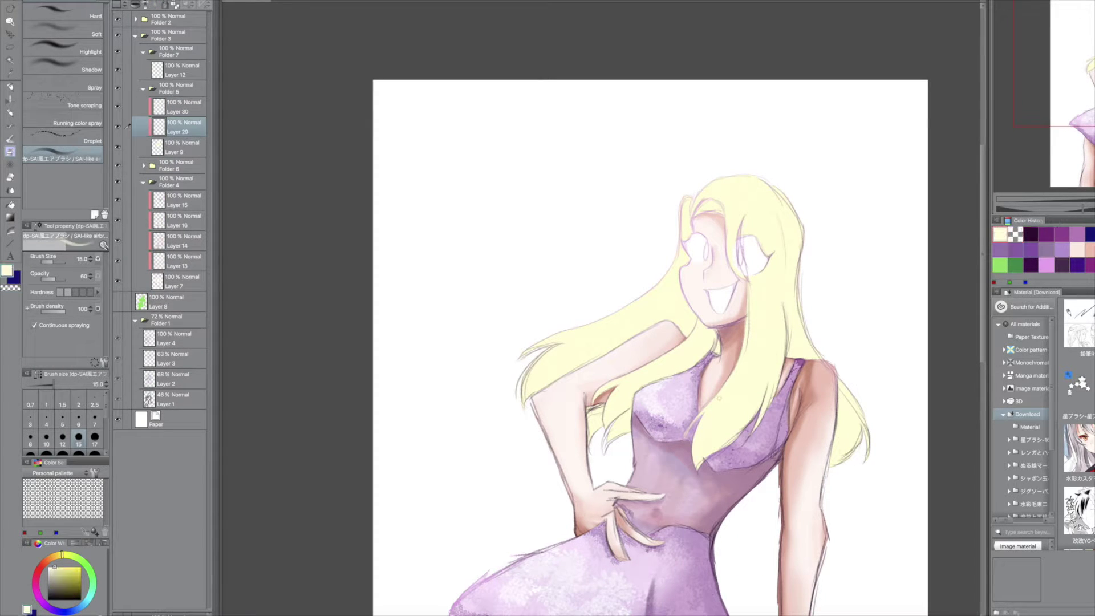
Shade the blonde hair softly in tan on Layer 29 with the Soft airbrush at size 300.
{"action": "left_click", "coordinate": [63, 28]}
{"action": "left_click_drag", "start_coordinate": [892, 440], "coordinate": [787, 342]}
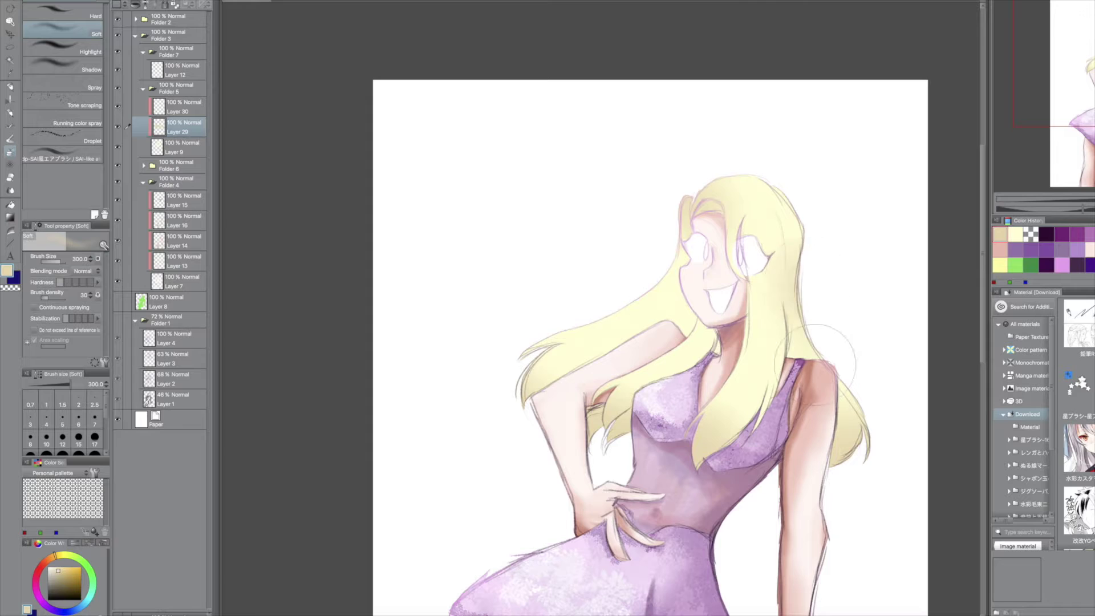
{"action": "key", "text": "ctrl+minus"}
{"action": "key", "text": "ctrl+minus"}
{"action": "key", "text": "ctrl+plus"}
{"action": "key", "text": "ctrl+plus"}
{"action": "key", "text": "ctrl+plus"}
Choose the 水彩境界マーカー brush in orchid pink and shade the hair behind the neck at size 120.
{"action": "key", "text": "p"}
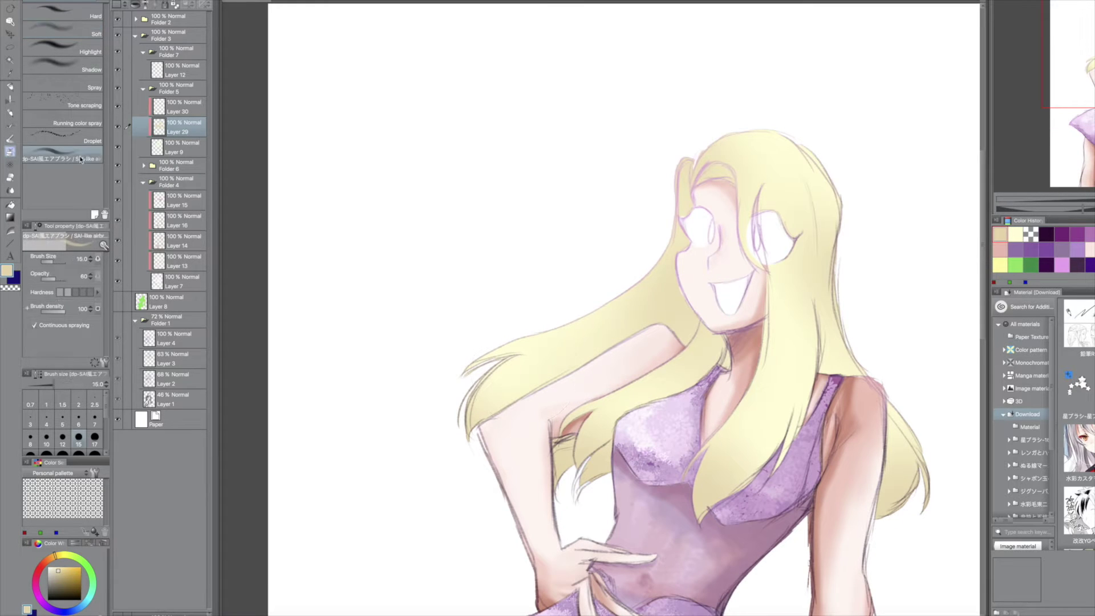
{"action": "left_click", "coordinate": [33, 203]}
{"action": "left_click", "coordinate": [36, 584]}
{"action": "left_click", "coordinate": [63, 191]}
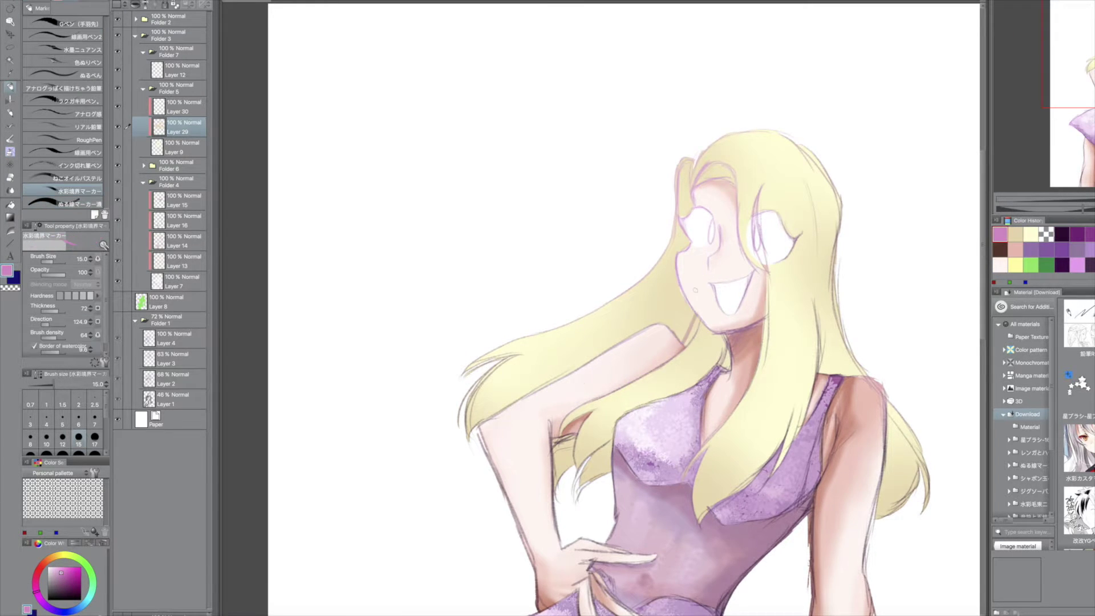
{"action": "scroll", "coordinate": [675, 323], "scroll_direction": "down", "scroll_amount": 1}
{"action": "key", "text": "c"}
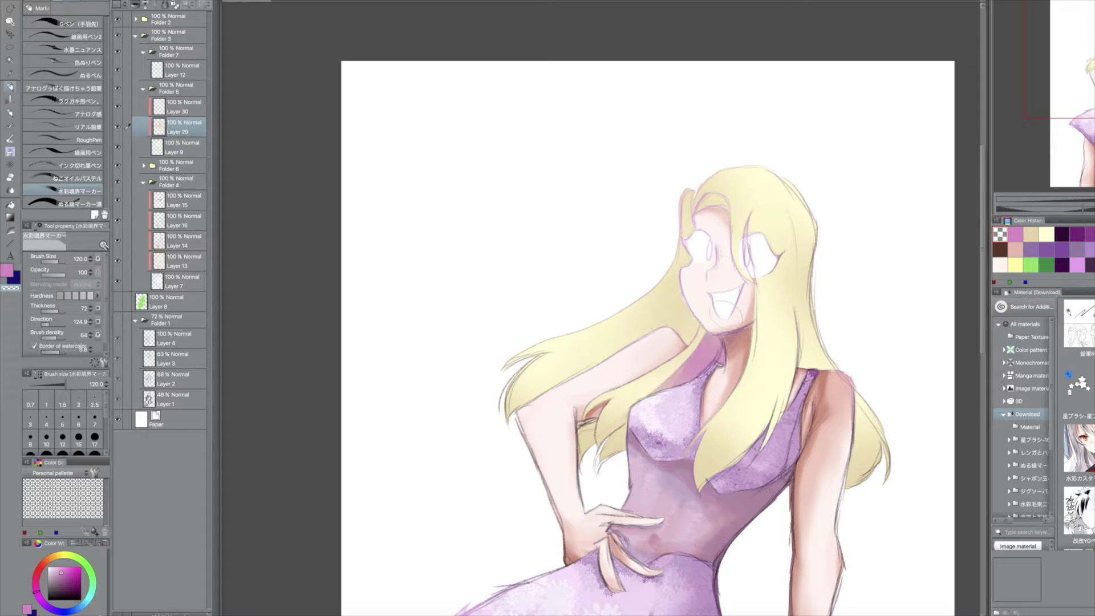
Paint orchid pink shadows on the hair behind the face and raised arm on a new layer, trimming the edges at size 60.
{"action": "key", "text": "ctrl+shift+n"}
{"action": "key", "text": "c"}
{"action": "mouse_move", "coordinate": [698, 360]}
{"action": "left_mouse_down"}
{"action": "mouse_move", "coordinate": [672, 342]}
{"action": "mouse_move", "coordinate": [684, 319]}
{"action": "mouse_move", "coordinate": [628, 302]}
{"action": "mouse_move", "coordinate": [679, 259]}
{"action": "mouse_move", "coordinate": [630, 345]}
{"action": "left_mouse_up"}
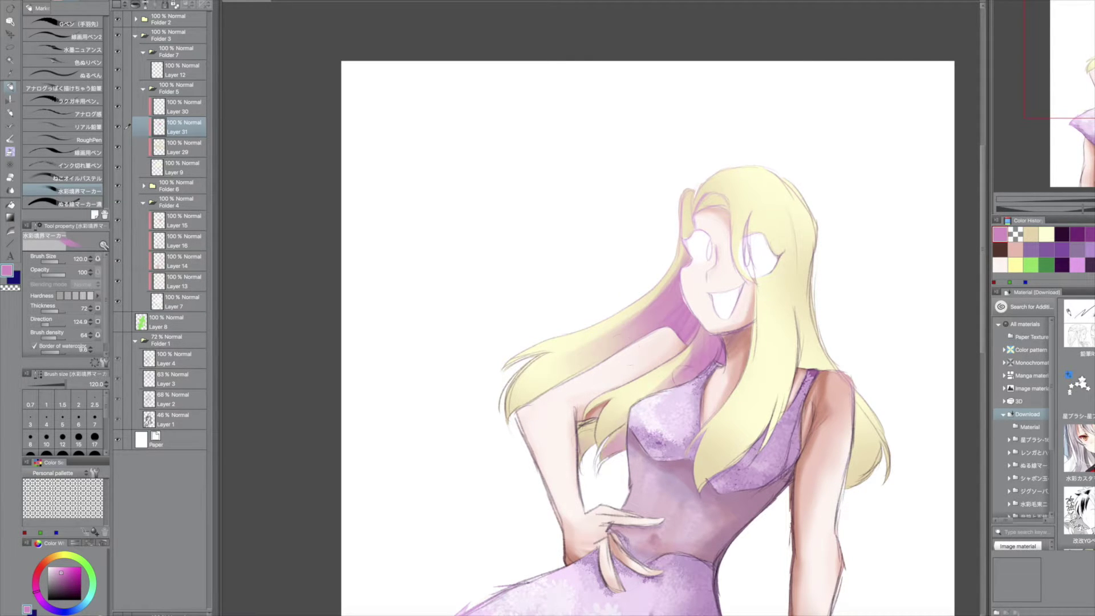
{"action": "key", "text": "c"}
{"action": "key", "text": "bracketleft"}
{"action": "key", "text": "bracketleft"}
{"action": "left_click_drag", "start_coordinate": [698, 331], "coordinate": [690, 351]}
{"action": "key", "text": "c"}
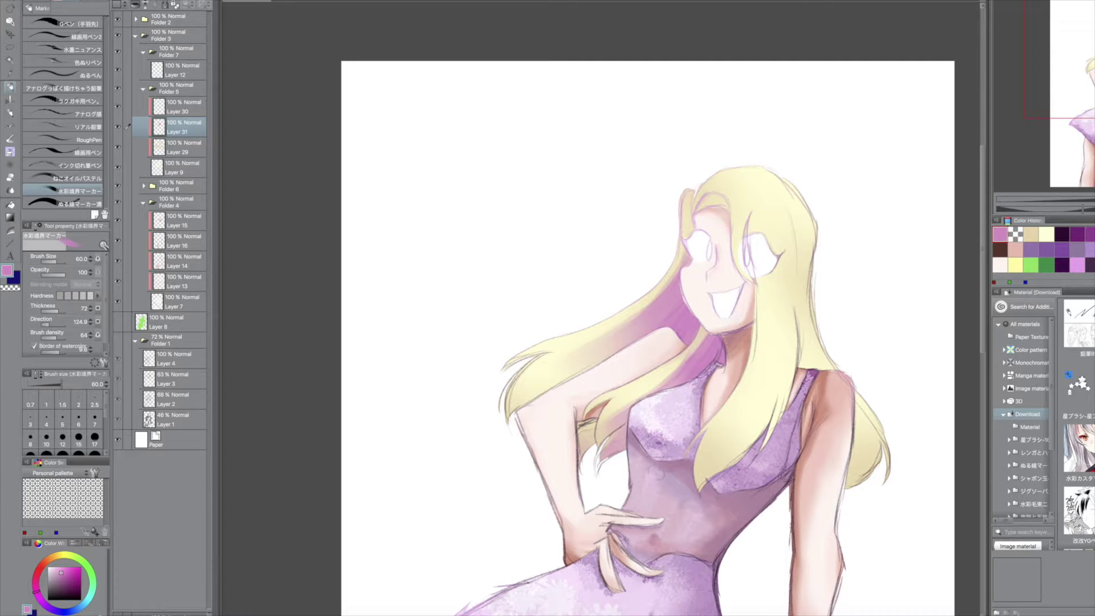
Paint orchid pink shadow streaks over the parting, fringe and outer side of the hair with the marker at size 80.
{"action": "mouse_move", "coordinate": [799, 308]}
{"action": "left_mouse_down"}
{"action": "mouse_move", "coordinate": [797, 174]}
{"action": "mouse_move", "coordinate": [809, 365]}
{"action": "left_mouse_up"}
{"action": "key", "text": "bracketright"}
{"action": "key", "text": "bracketright"}
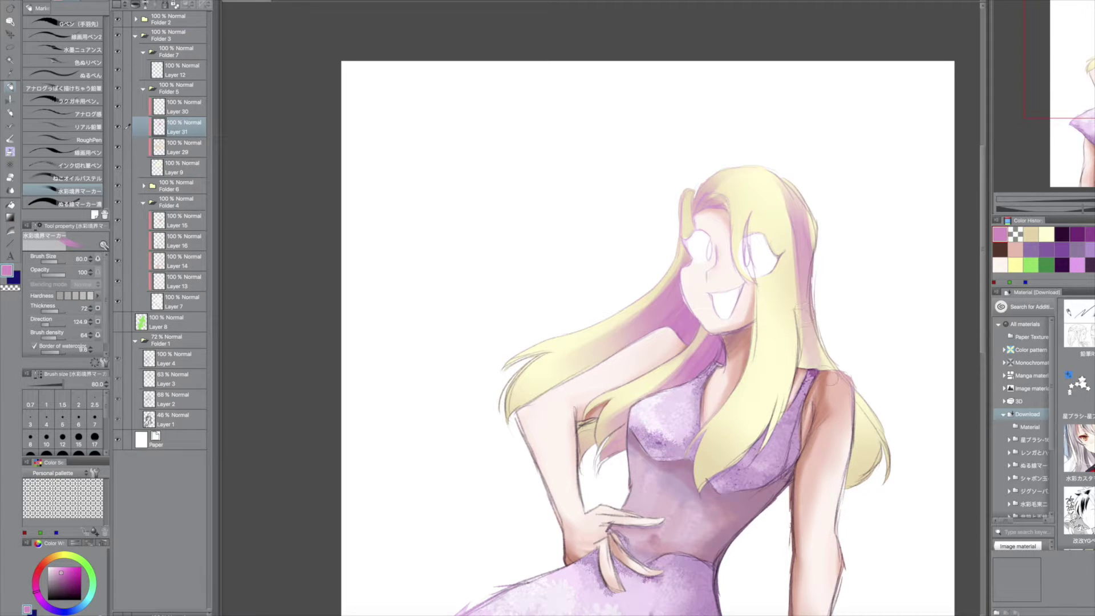
{"action": "left_click_drag", "start_coordinate": [785, 250], "coordinate": [753, 228]}
Extend the orchid pink shadows down the outer hair strands to the shoulder and behind the arm with a smaller marker.
{"action": "key", "text": "bracketleft"}
{"action": "key", "text": "bracketleft"}
{"action": "key", "text": "bracketleft"}
{"action": "key", "text": "bracketleft"}
{"action": "key", "text": "bracketleft"}
{"action": "left_click_drag", "start_coordinate": [810, 302], "coordinate": [829, 353]}
{"action": "left_click_drag", "start_coordinate": [852, 394], "coordinate": [861, 467]}
{"action": "key", "text": "c"}
{"action": "scroll", "coordinate": [647, 337], "scroll_direction": "down", "scroll_amount": 3}
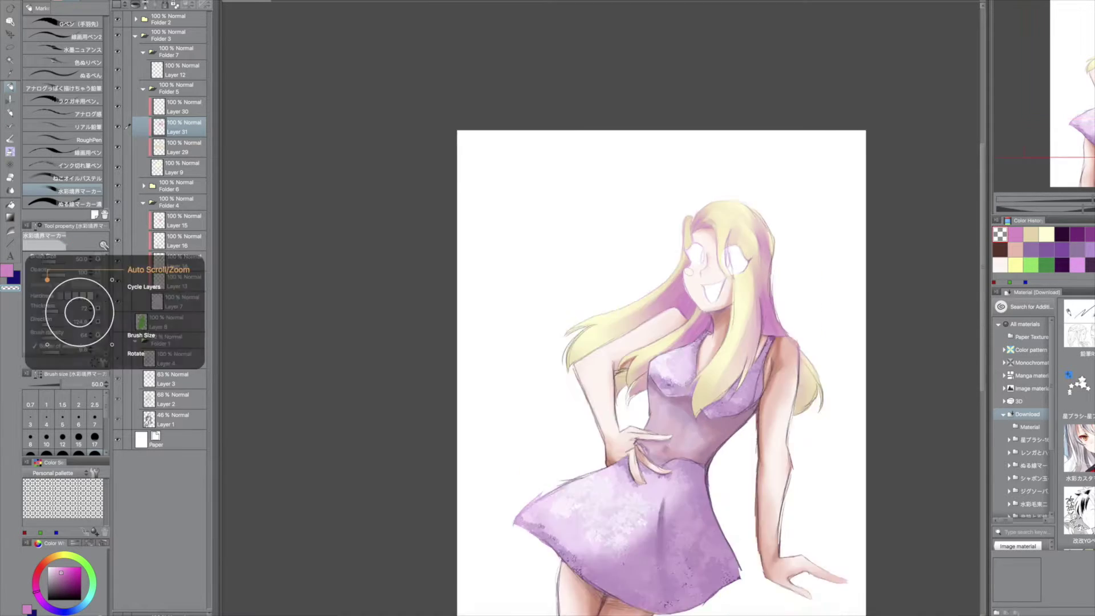
Add a layer above Layer 31 and paint reddish-orange accents along the parting and the outer hair strands.
{"action": "scroll", "coordinate": [647, 336], "scroll_direction": "up", "scroll_amount": 3}
{"action": "key", "text": "ctrl+shift+n"}
{"action": "left_click", "coordinate": [36, 588]}
{"action": "left_click_drag", "start_coordinate": [782, 296], "coordinate": [784, 357]}
{"action": "left_click_drag", "start_coordinate": [775, 193], "coordinate": [767, 253]}
{"action": "key", "text": "ctrl+z"}
{"action": "left_click_drag", "start_coordinate": [700, 151], "coordinate": [690, 194]}
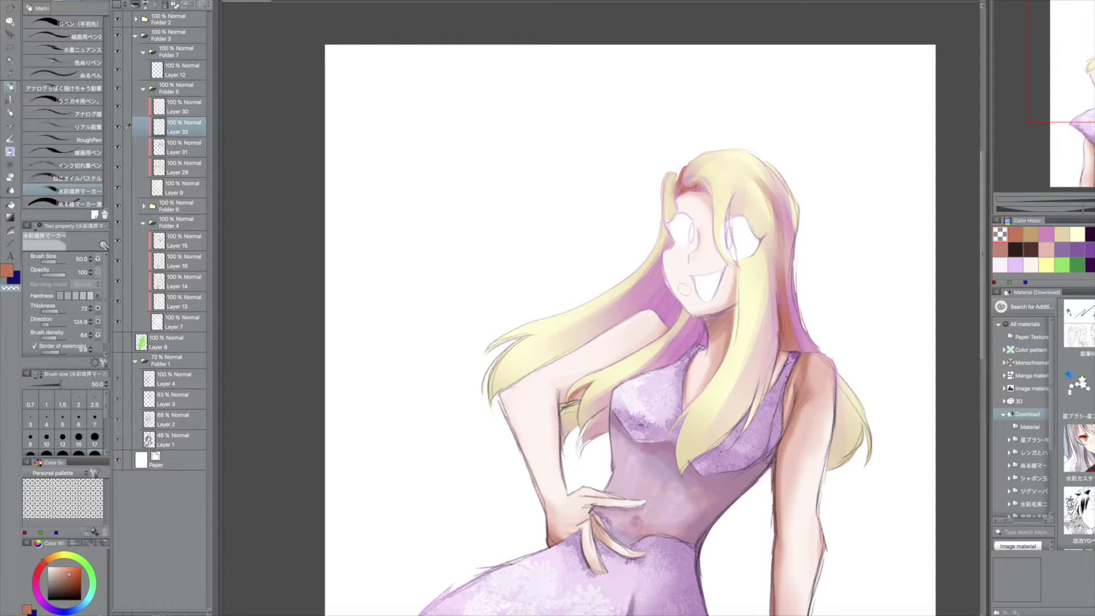
Paint reddish-orange shading into the hair behind the jaw and under the raised arm, then refine it with transparent colour at size 25.
{"action": "scroll", "coordinate": [630, 331], "scroll_direction": "down", "scroll_amount": 1}
{"action": "scroll", "coordinate": [713, 256], "scroll_direction": "up", "scroll_amount": 5}
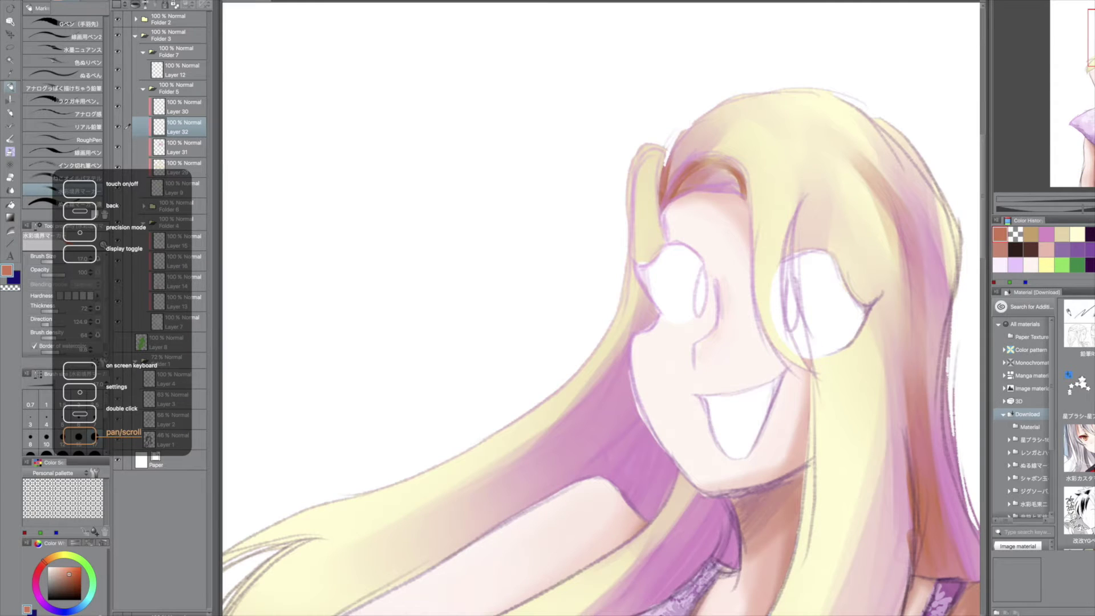
{"action": "scroll", "coordinate": [690, 313], "scroll_direction": "down", "scroll_amount": 5}
{"action": "scroll", "coordinate": [965, 260], "scroll_direction": "down", "scroll_amount": 3}
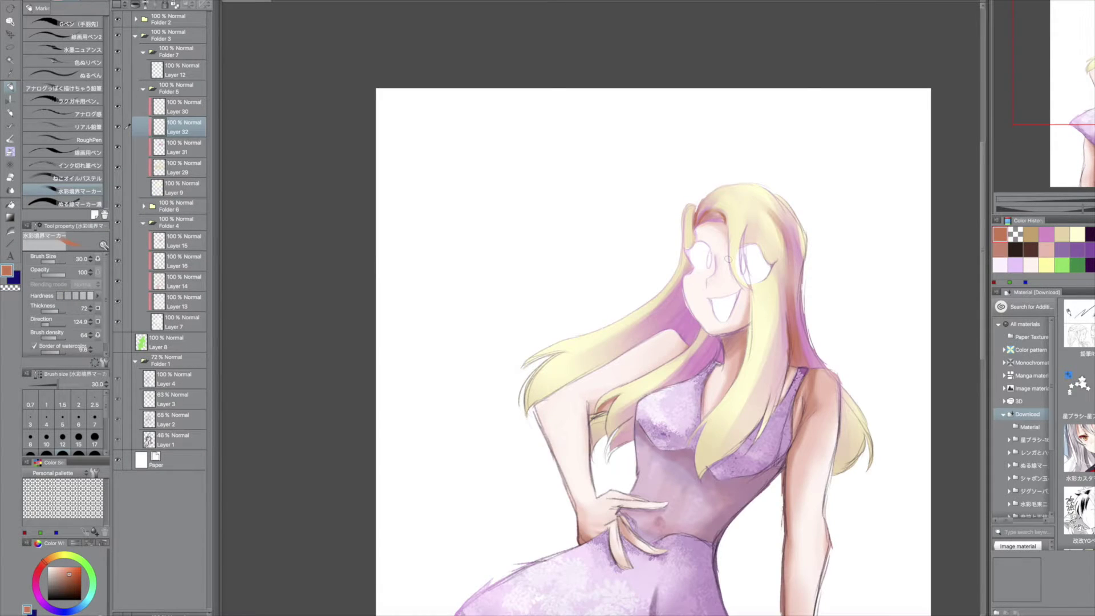
{"action": "scroll", "coordinate": [811, 314], "scroll_direction": "down", "scroll_amount": 1}
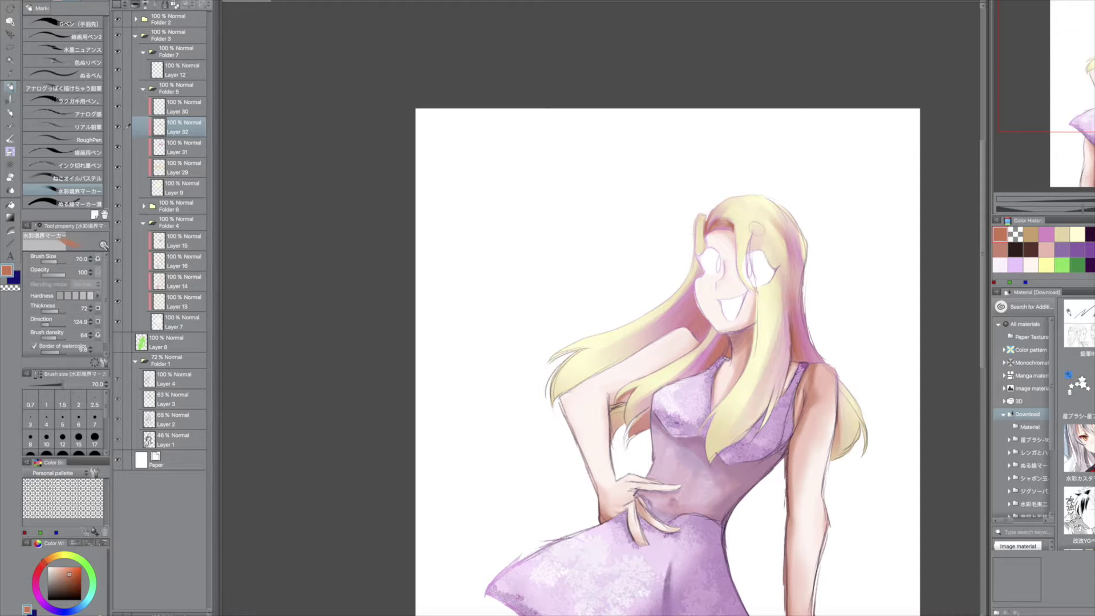
{"action": "key", "text": "c"}
{"action": "key", "text": "c"}
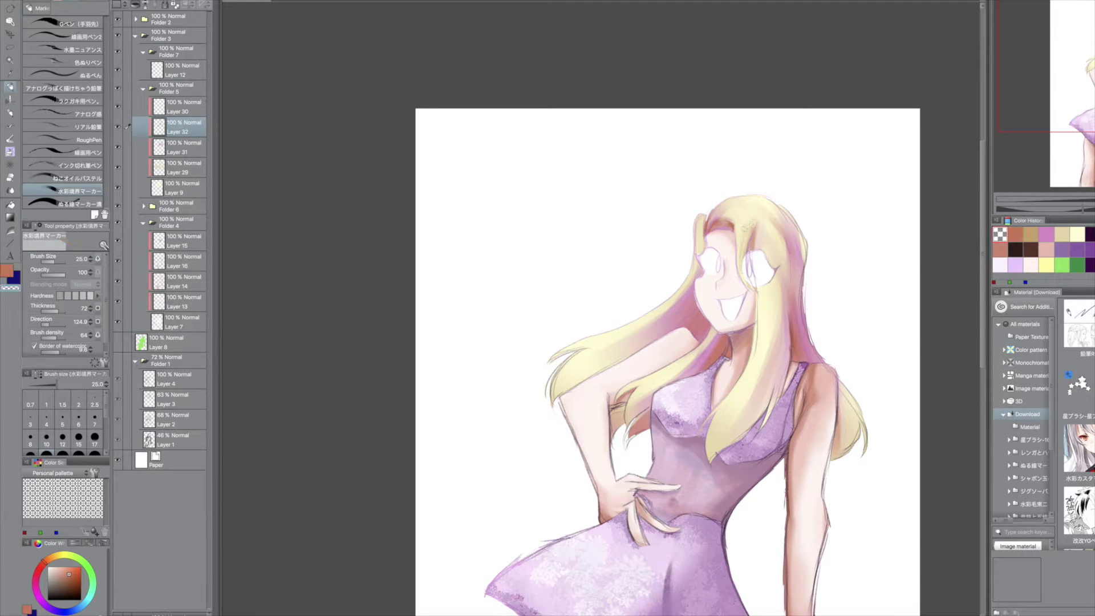
Paint pale pink highlights on a new layer above Layer 32, and add white strand highlights to the hair on a second new layer.
{"action": "left_click", "coordinate": [603, 313], "text": "alt"}
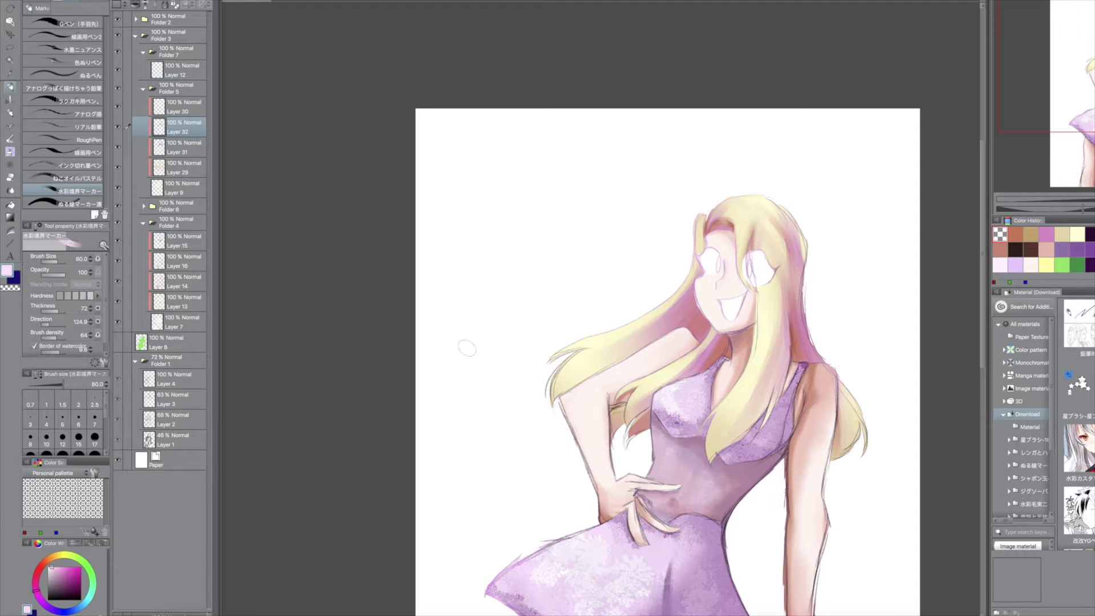
{"action": "key", "text": "ctrl+shift+n"}
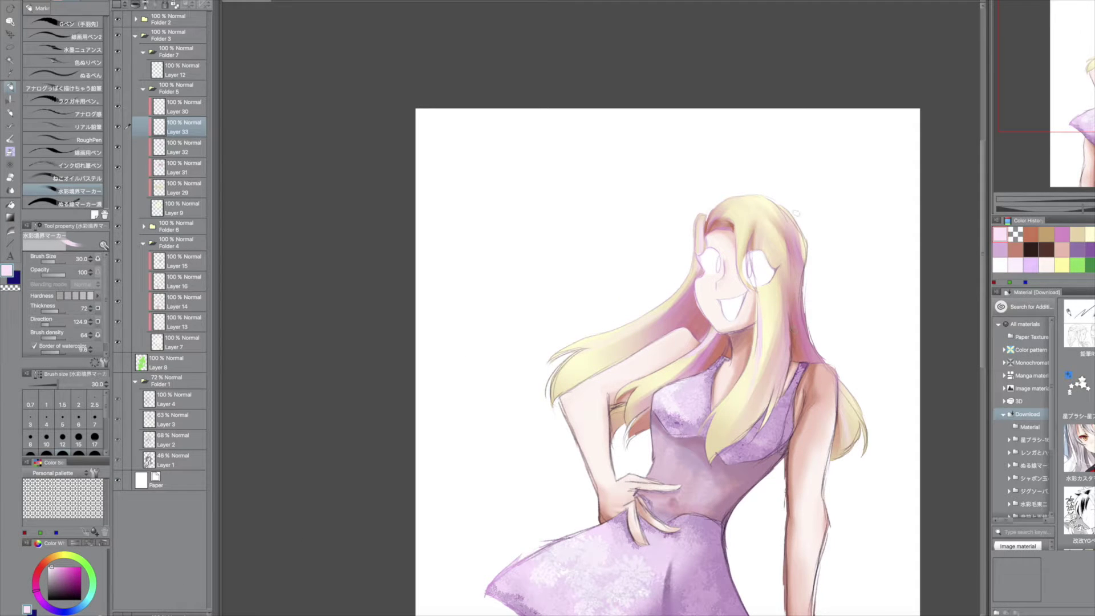
{"action": "key", "text": "ctrl+shift+n"}
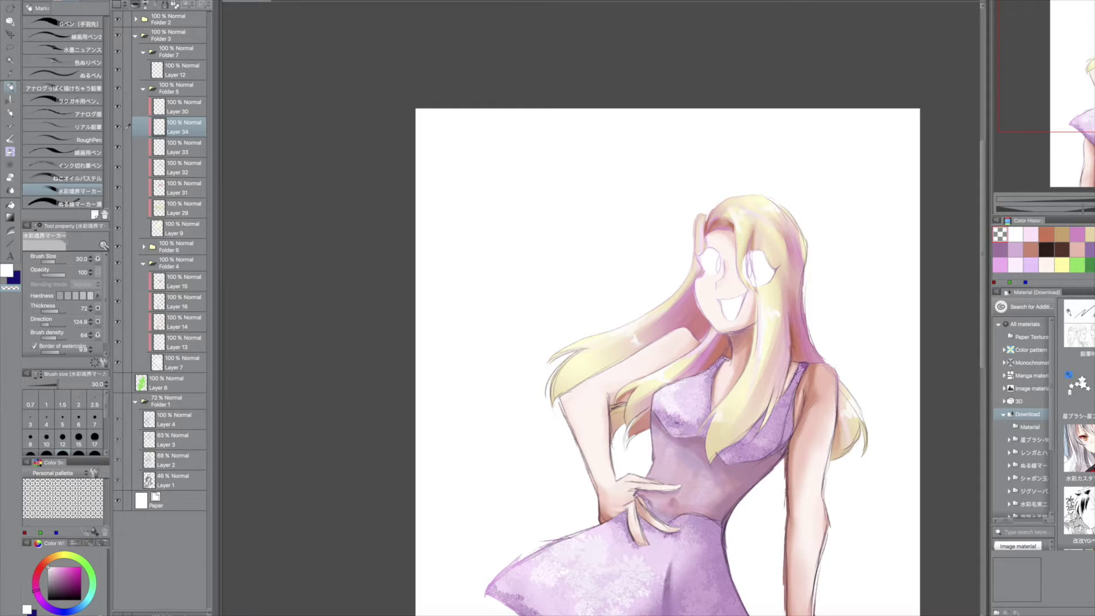
Add a Color burn layer above the hair highlights and brush light tan over the hair to deepen its yellows.
{"action": "key", "text": "ctrl+shift+n"}
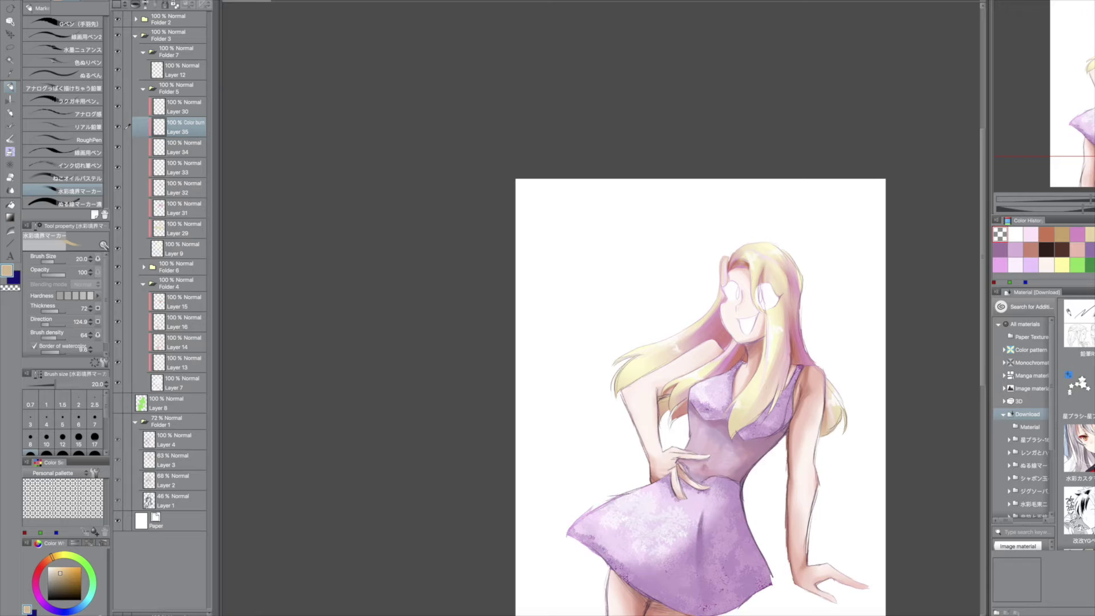
{"action": "scroll", "coordinate": [767, 387], "scroll_direction": "up", "scroll_amount": 3}
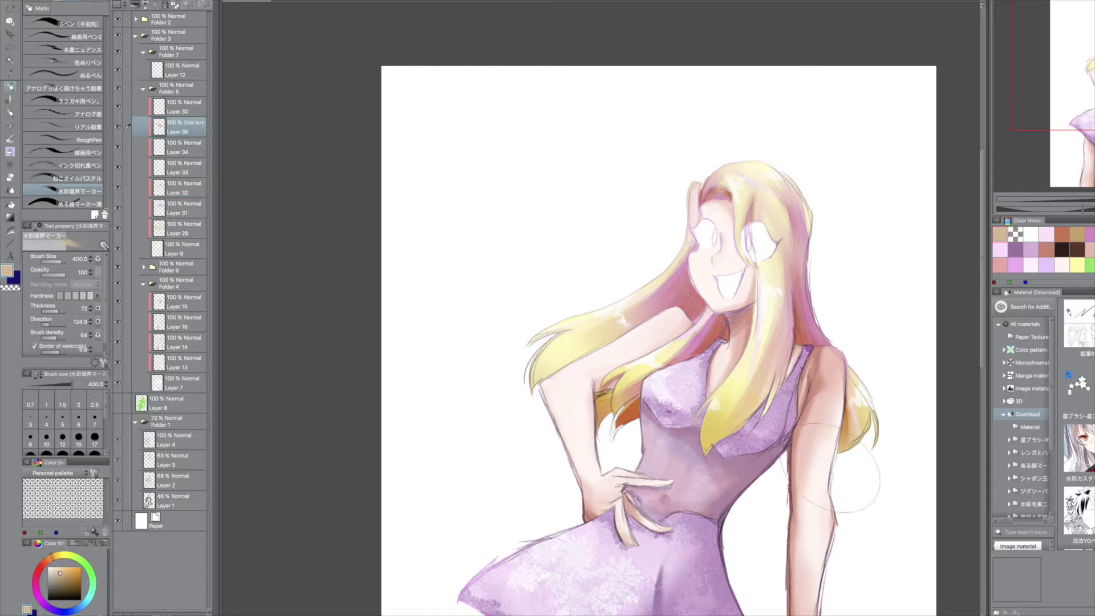
{"action": "mouse_move", "coordinate": [712, 183]}
{"action": "left_mouse_down"}
{"action": "mouse_move", "coordinate": [775, 211]}
{"action": "mouse_move", "coordinate": [759, 274]}
{"action": "left_mouse_up"}
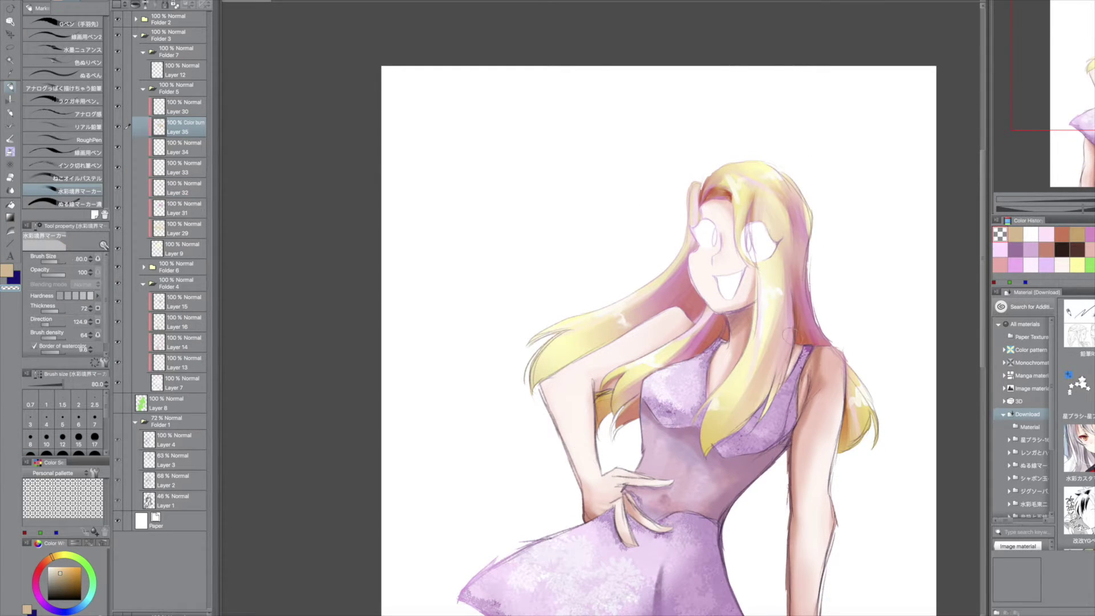
Add a Color burn layer above Layer 15 in the skin folder and airbrush light tan shading over the skin.
{"action": "scroll", "coordinate": [658, 342], "scroll_direction": "down", "scroll_amount": 3}
{"action": "left_click", "coordinate": [144, 89]}
{"action": "left_click", "coordinate": [171, 139]}
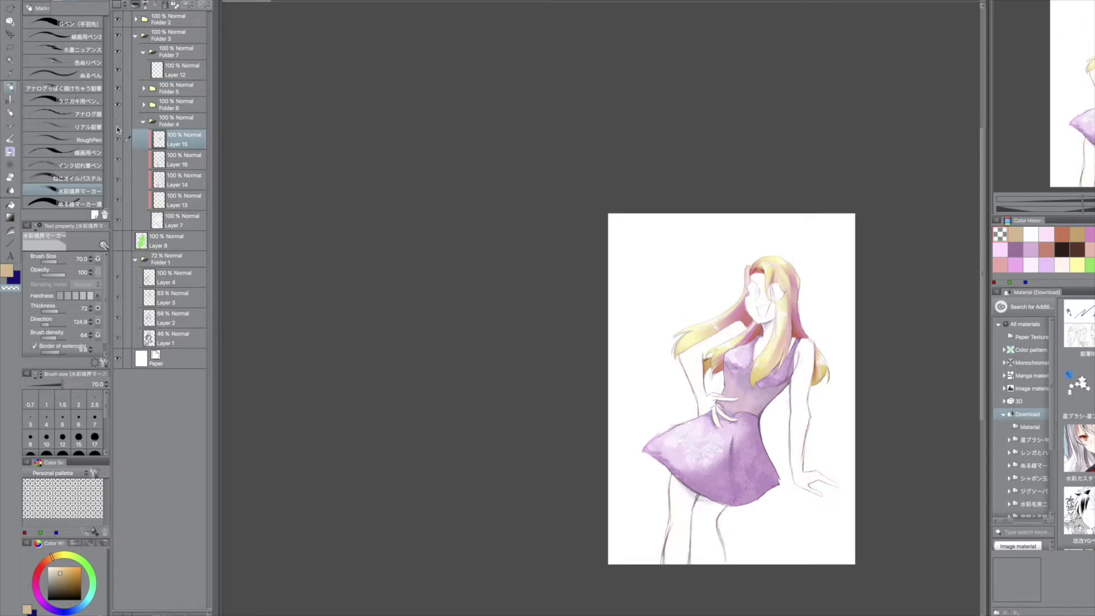
{"action": "scroll", "coordinate": [730, 388], "scroll_direction": "up", "scroll_amount": 3}
{"action": "left_click", "coordinate": [153, 154]}
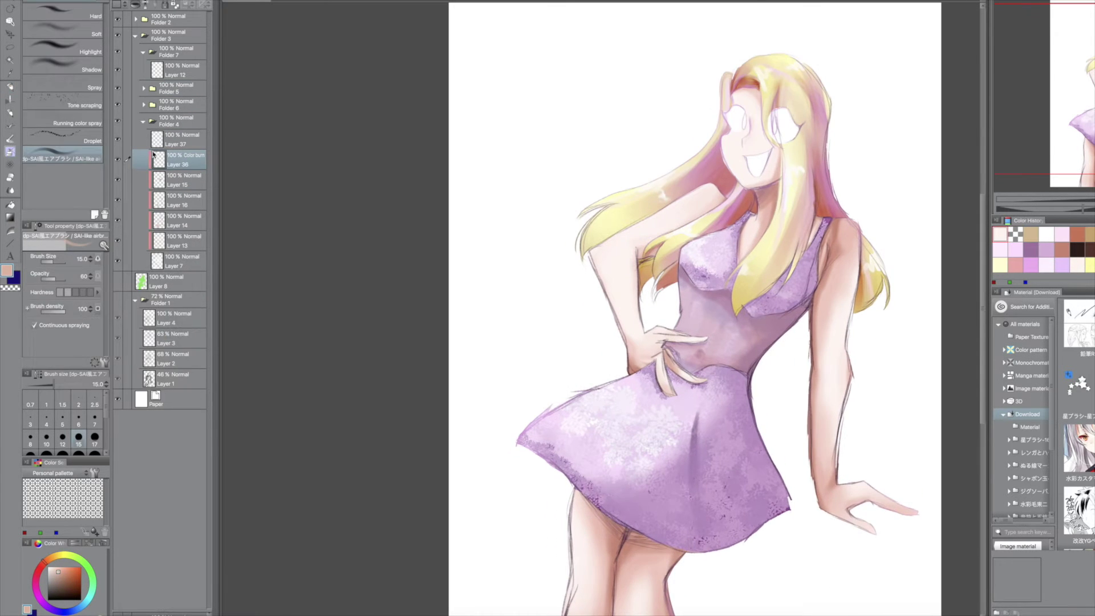
{"action": "scroll", "coordinate": [684, 228], "scroll_direction": "down", "scroll_amount": 5}
{"action": "scroll", "coordinate": [684, 228], "scroll_direction": "up", "scroll_amount": 3}
{"action": "left_click_drag", "start_coordinate": [725, 288], "coordinate": [691, 222]}
{"action": "left_click_drag", "start_coordinate": [741, 280], "coordinate": [759, 363]}
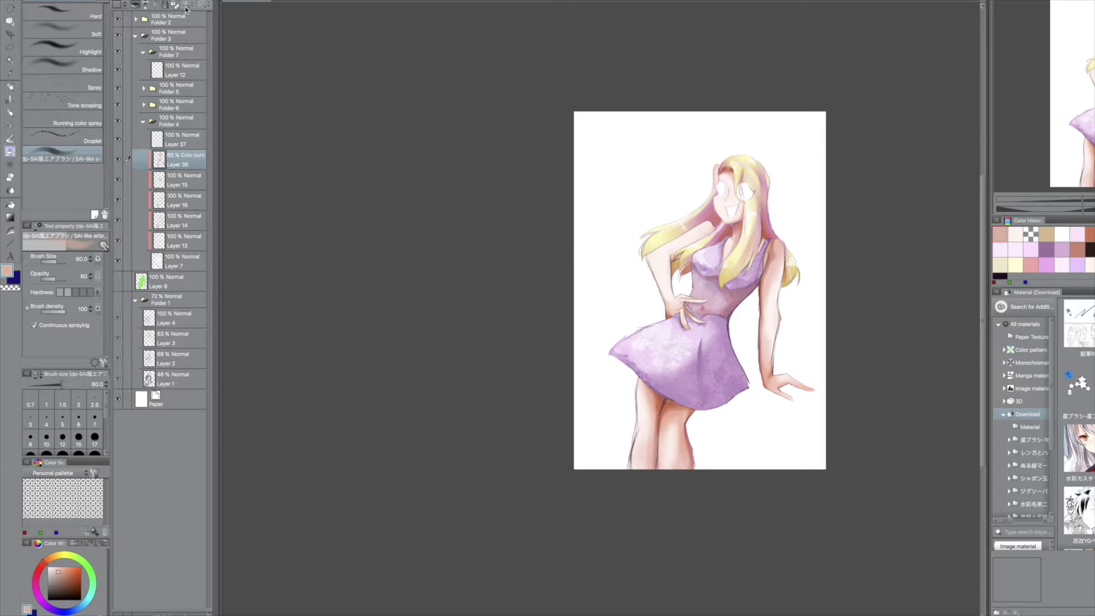
Add a Color burn layer above Layer 18 in the dress folder, airbrush lilac over the skirt and lower the layer's opacity.
{"action": "left_click", "coordinate": [143, 104]}
{"action": "scroll", "coordinate": [778, 292], "scroll_direction": "up", "scroll_amount": 3}
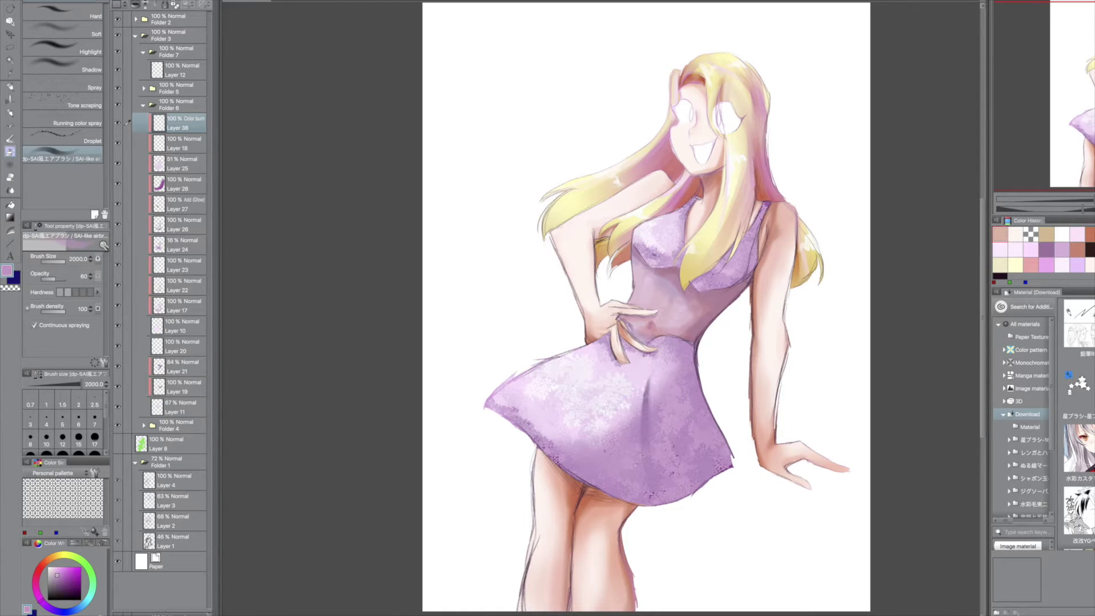
{"action": "left_click_drag", "start_coordinate": [570, 411], "coordinate": [730, 416]}
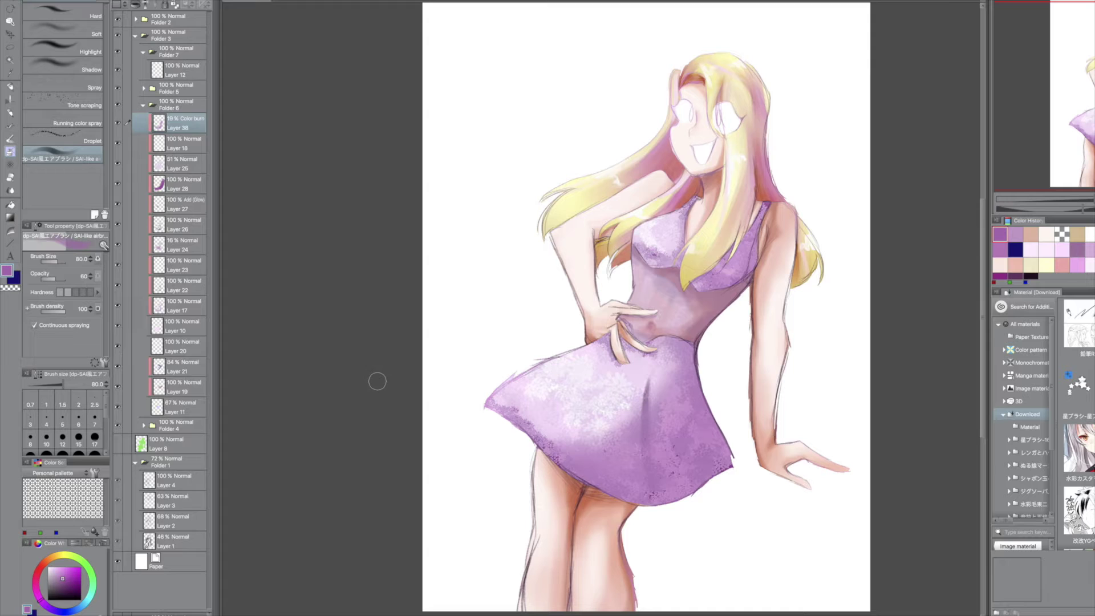
Add a clipped layer above Layer 12 and shade the eye whites pale pink with the SAI-like airbrush at size 25.
{"action": "left_click", "coordinate": [144, 105]}
{"action": "left_click", "coordinate": [177, 70]}
{"action": "key", "text": "ctrl+shift+n"}
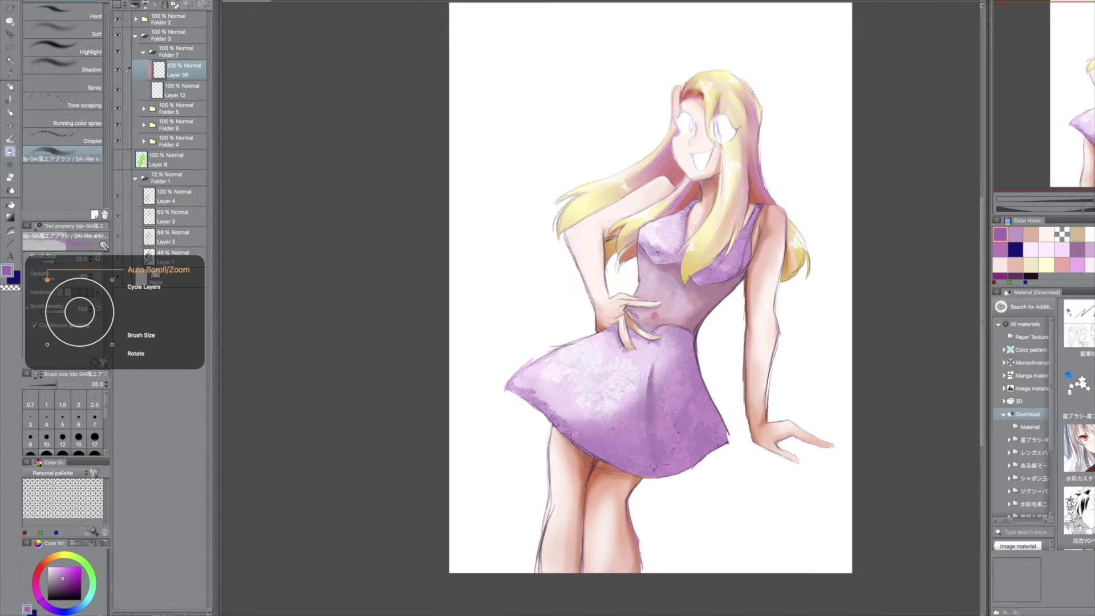
{"action": "scroll", "coordinate": [688, 251], "scroll_direction": "up", "scroll_amount": 5}
{"action": "left_click", "coordinate": [688, 251], "text": "alt"}
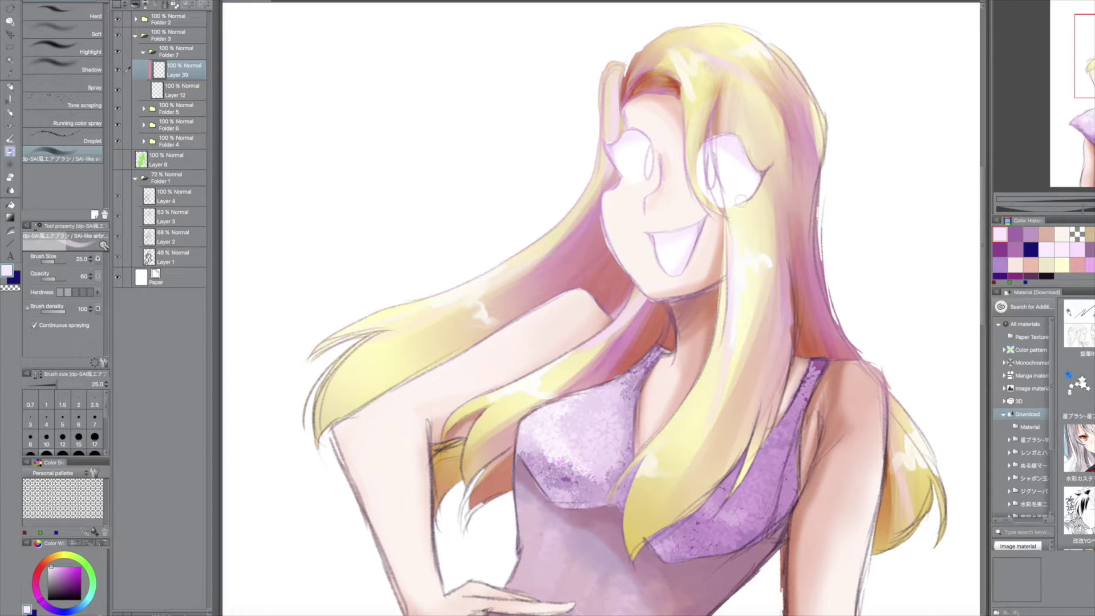
{"action": "key", "text": "c"}
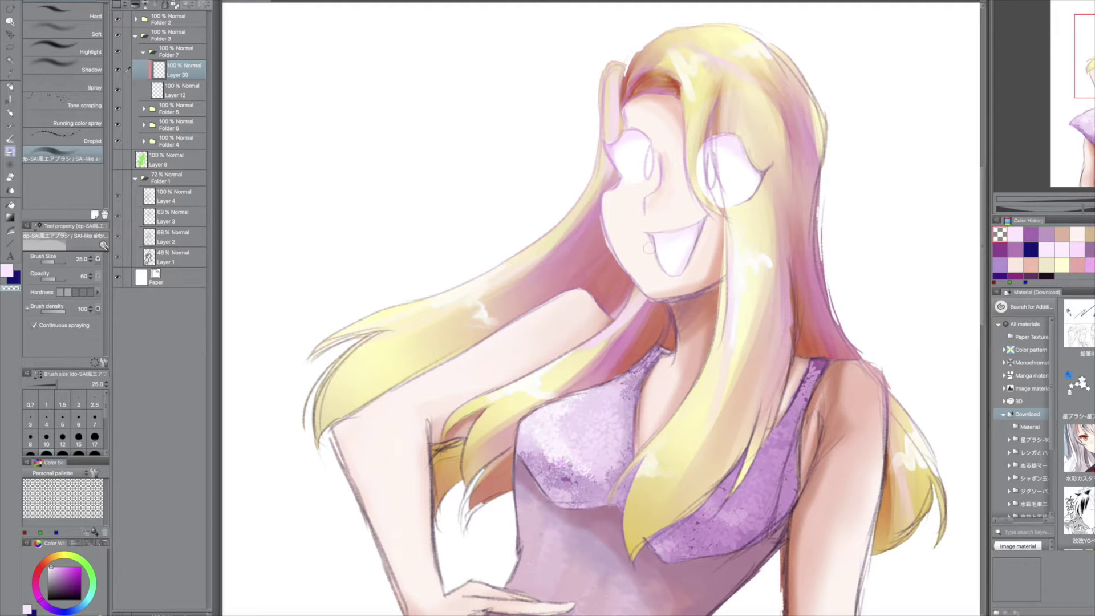
Add a layer above Layer 39 and paint both irises pale teal with the marker at size 40.
{"action": "key", "text": "ctrl+shift+n"}
{"action": "scroll", "coordinate": [627, 198], "scroll_direction": "up", "scroll_amount": 3}
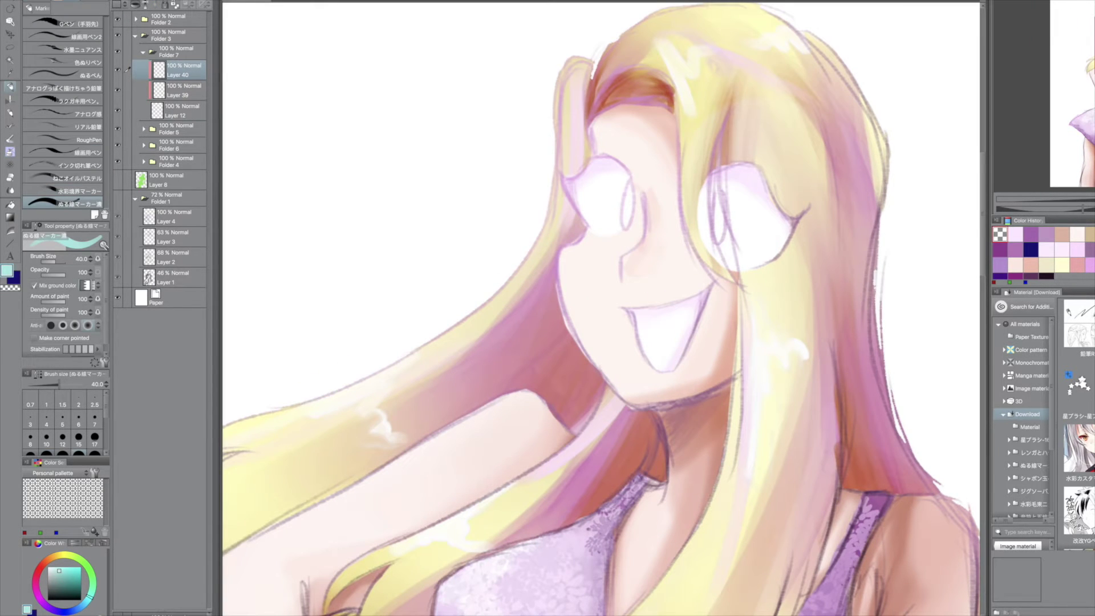
{"action": "left_click_drag", "start_coordinate": [719, 197], "coordinate": [716, 243]}
{"action": "left_click_drag", "start_coordinate": [630, 188], "coordinate": [627, 198]}
Add a clipped layer above the teal irises and shade both irises with a darker tone.
{"action": "key", "text": "ctrl+shift+n"}
{"action": "left_click", "coordinate": [120, 98]}
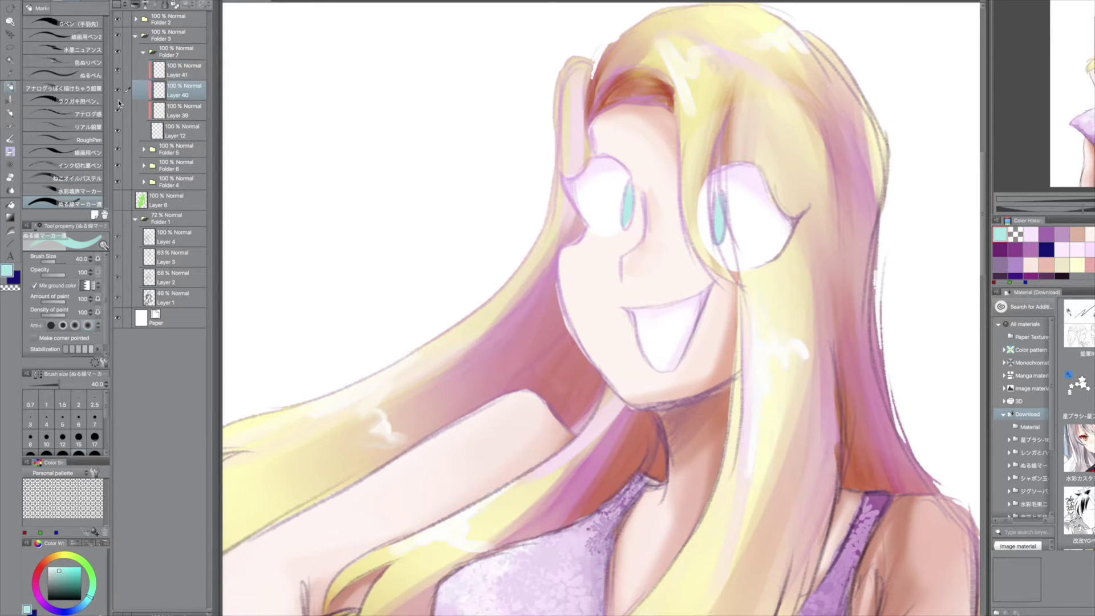
{"action": "left_click", "coordinate": [176, 70]}
{"action": "mouse_move", "coordinate": [627, 206]}
{"action": "left_mouse_down"}
{"action": "mouse_move", "coordinate": [627, 230]}
{"action": "mouse_move", "coordinate": [623, 205]}
{"action": "left_mouse_up"}
Add a layer in a new folder above Folder 2 and paint white eye highlights with the pen at size 12.
{"action": "key", "text": "ctrl+shift+n"}
{"action": "left_click", "coordinate": [63, 75]}
{"action": "left_click", "coordinate": [49, 567]}
{"action": "key", "text": "ctrl+minus"}
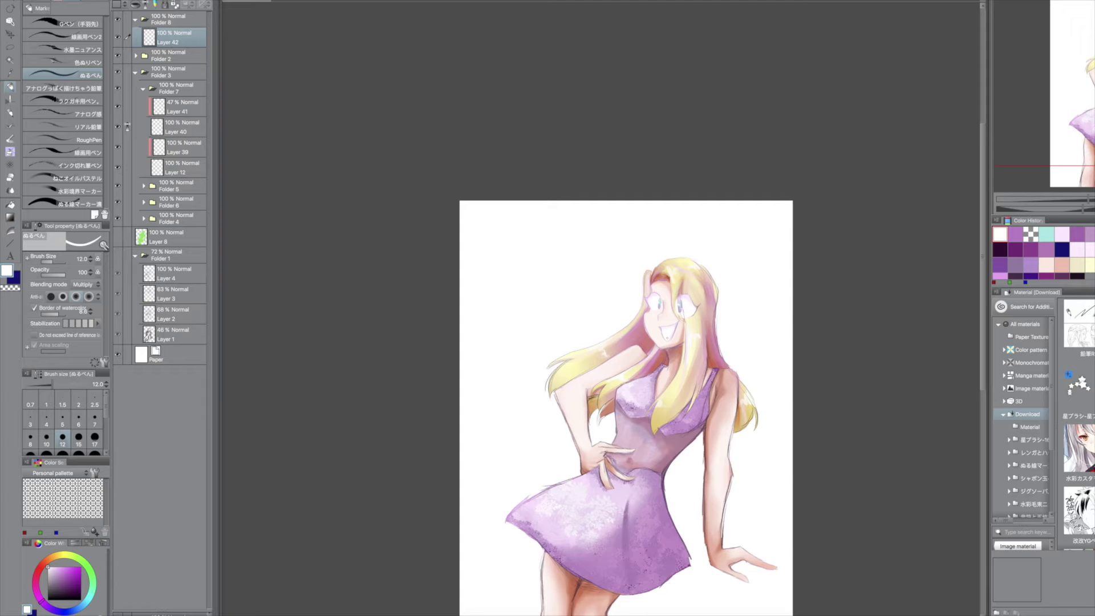
Lower the opacity of the hair's Color burn layer, Layer 35, to soften the yellow.
{"action": "left_click", "coordinate": [144, 186]}
{"action": "left_click", "coordinate": [180, 224]}
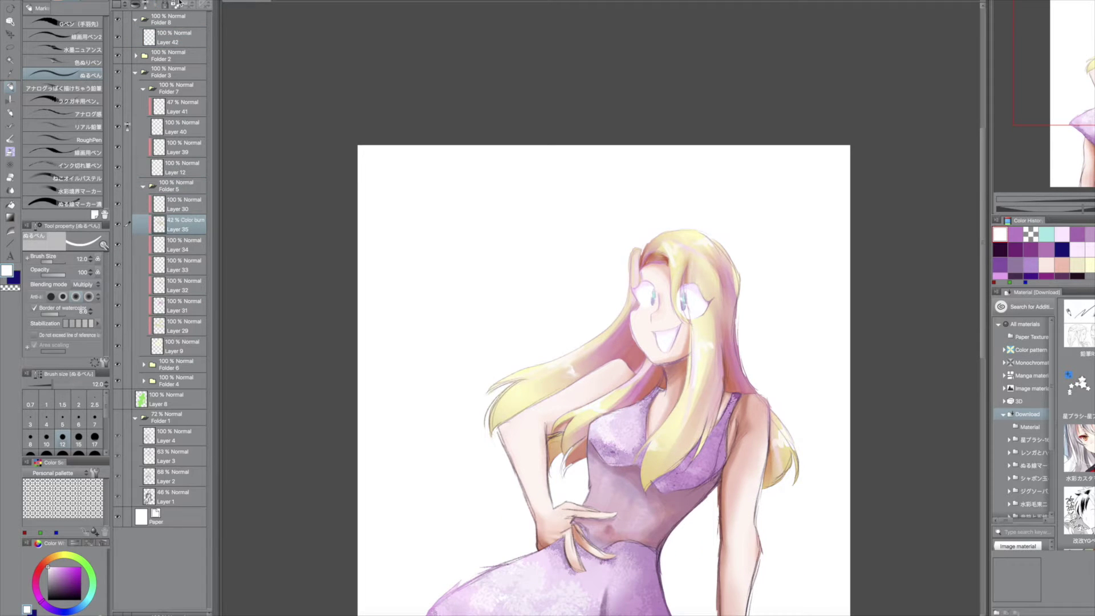
{"action": "key", "text": "ctrl+plus"}
Add a clipped layer above the skin's Color burn layer and paint pale pink skin highlights with the pen at size 12.
{"action": "left_click", "coordinate": [180, 256]}
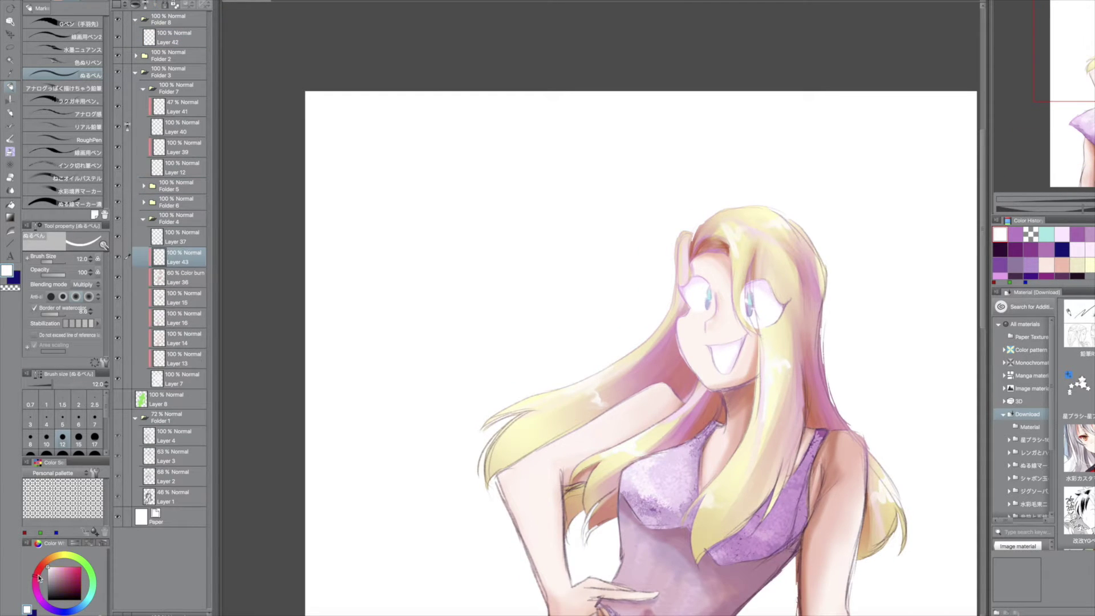
{"action": "key", "text": "ctrl+plus"}
{"action": "key", "text": "ctrl+minus"}
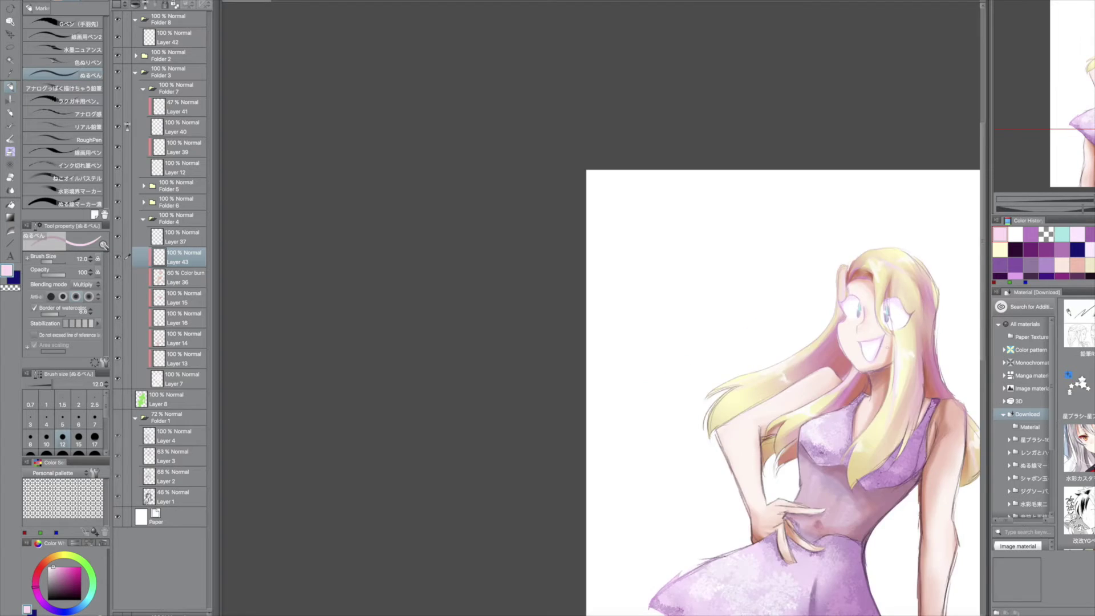
{"action": "key", "text": "ctrl+plus"}
{"action": "key", "text": "ctrl+plus"}
{"action": "key", "text": "ctrl+minus"}
{"action": "key", "text": "ctrl+plus"}
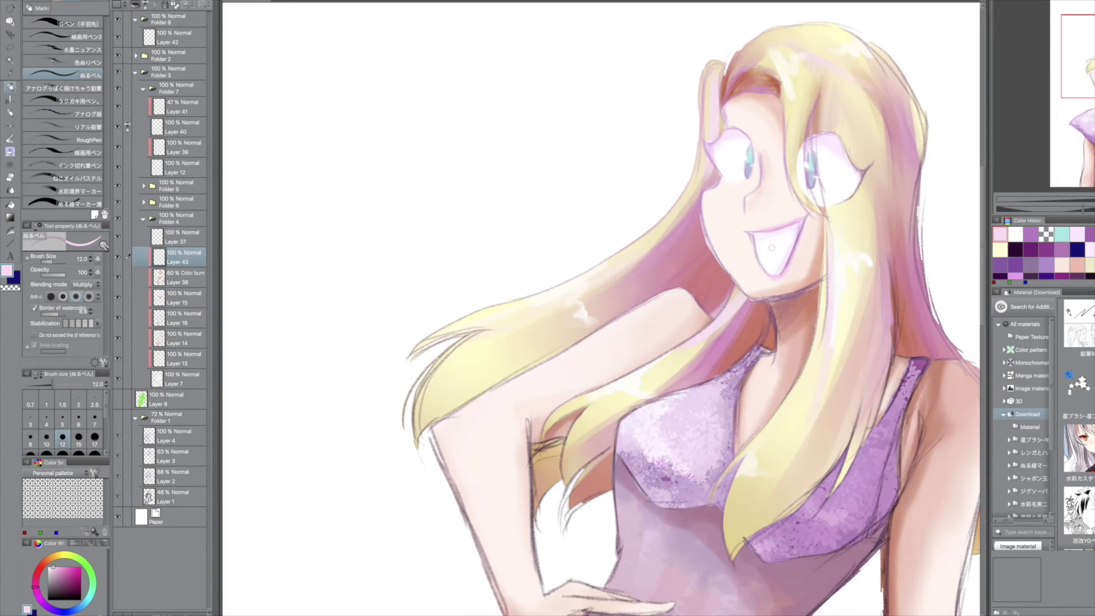
Add a layer above Layer 41 in Folder 7 and draw pale pink lines inside the open mouth.
{"action": "left_click", "coordinate": [143, 219]}
{"action": "key", "text": "ctrl+shift+n"}
{"action": "key", "text": "ctrl+minus"}
{"action": "key", "text": "ctrl+plus"}
Add a clipped layer above Layer 44, shade the mouth dark magenta with the Soft airbrush and refine it with transparent colour at size 20.
{"action": "key", "text": "ctrl+shift+n"}
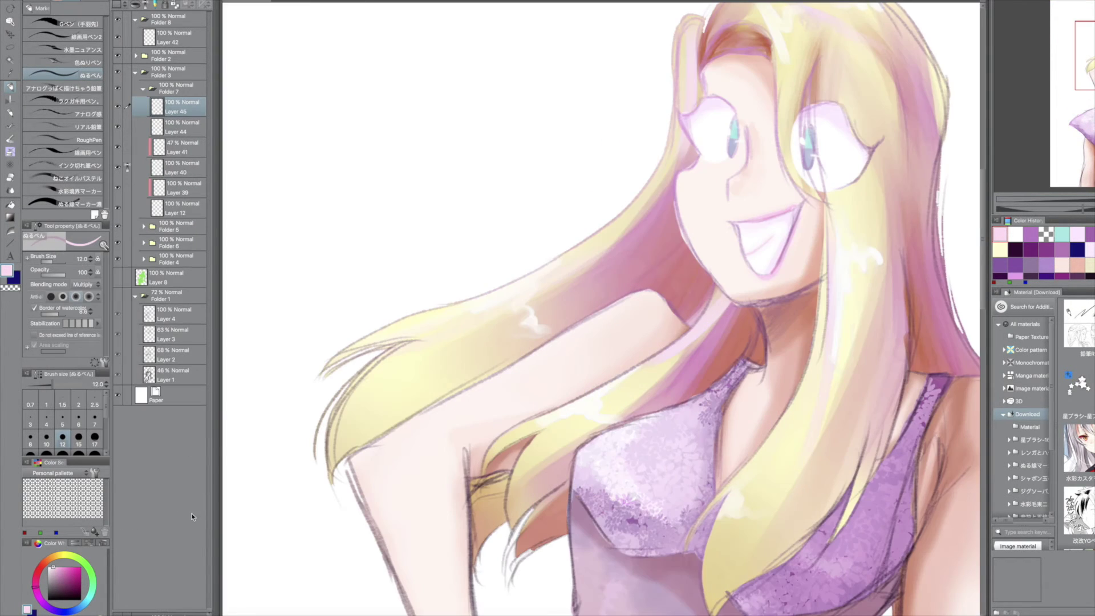
{"action": "key", "text": "b"}
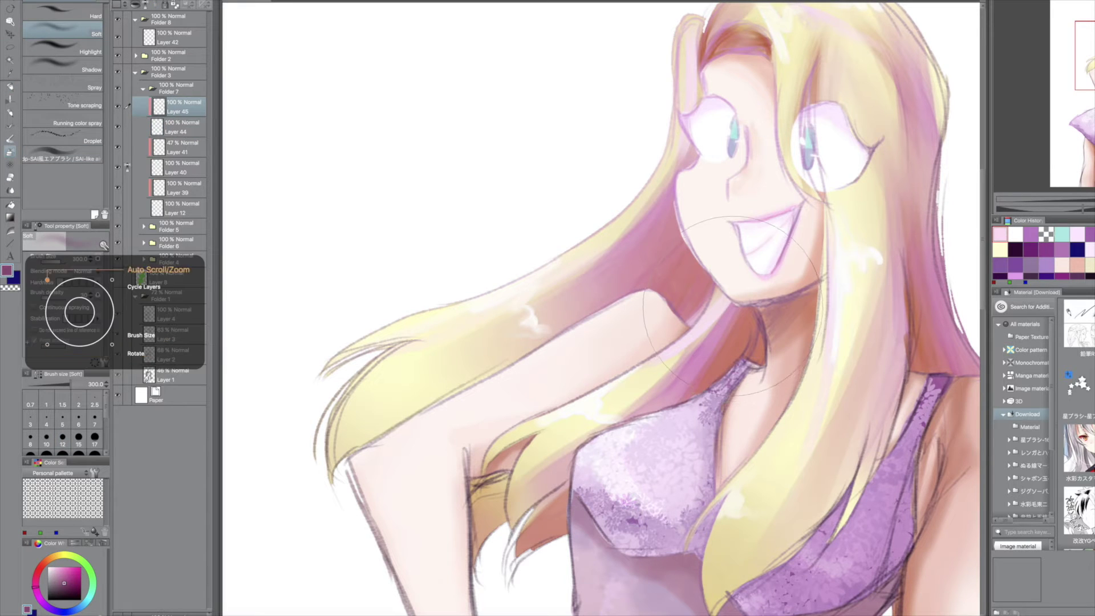
{"action": "left_click", "coordinate": [752, 251], "text": "alt"}
{"action": "key", "text": "ctrl+minus"}
{"action": "key", "text": "ctrl+plus"}
{"action": "key", "text": "c"}
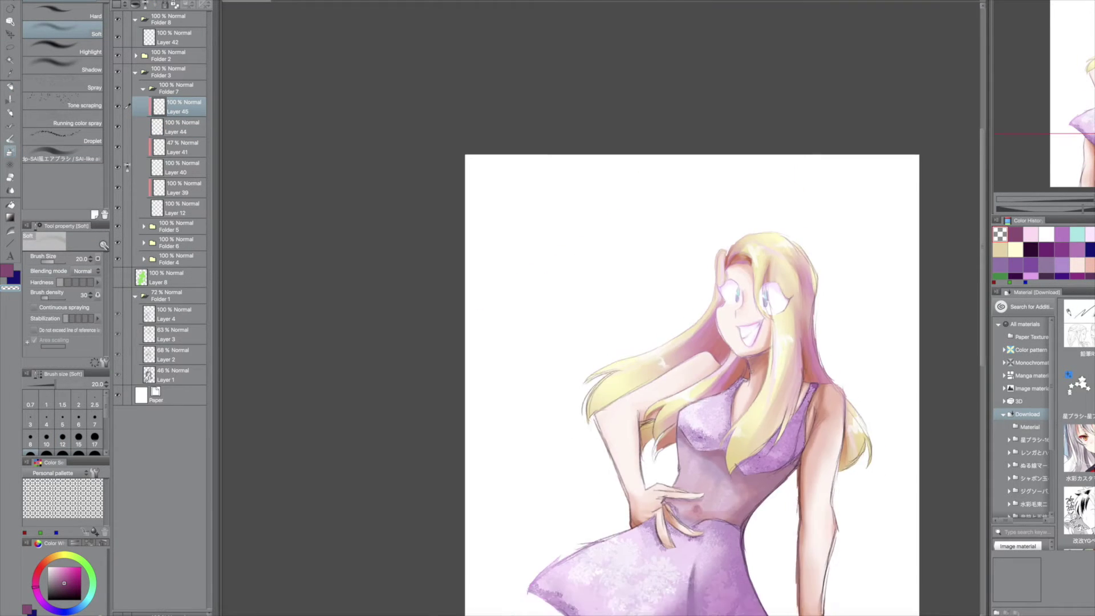
{"action": "key", "text": "ctrl+minus"}
{"action": "key", "text": "ctrl+plus"}
Select Layer 44 and lower its opacity to fade the mouth lines.
{"action": "key", "text": "alt+bracketleft"}
{"action": "key", "text": "ctrl+minus"}
{"action": "key", "text": "ctrl+plus"}
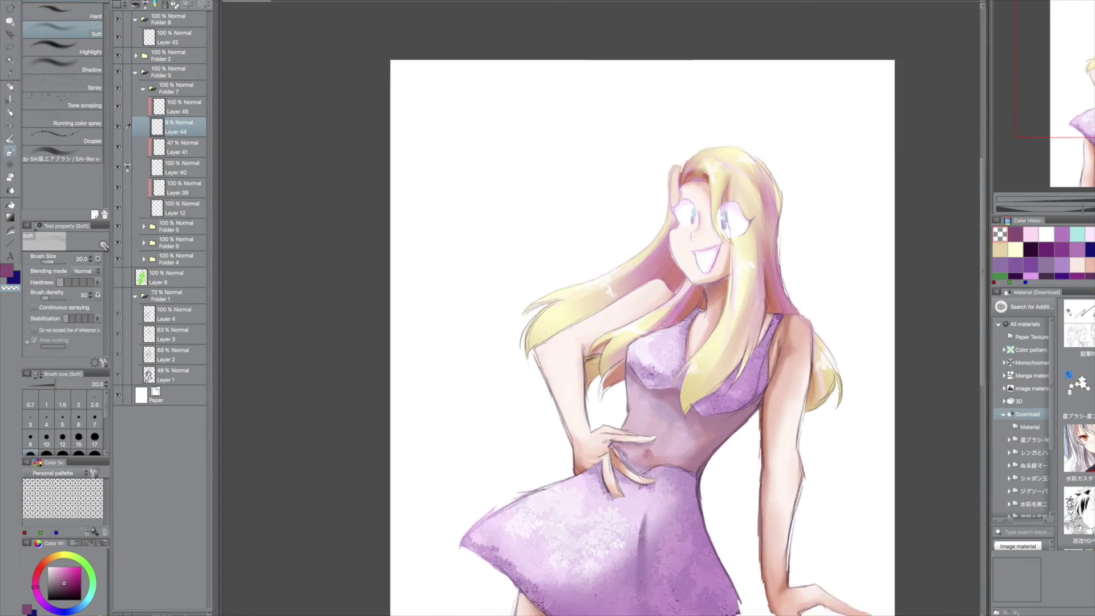
{"action": "key", "text": "ctrl+minus"}
Collapse Folder 7, add a layer above Folder 3 and set the drawing colour to orchid pink.
{"action": "left_click", "coordinate": [143, 89]}
{"action": "left_click", "coordinate": [177, 90]}
{"action": "key", "text": "ctrl+shift+n"}
{"action": "left_click_drag", "start_coordinate": [177, 90], "coordinate": [171, 67]}
{"action": "left_click", "coordinate": [63, 567]}
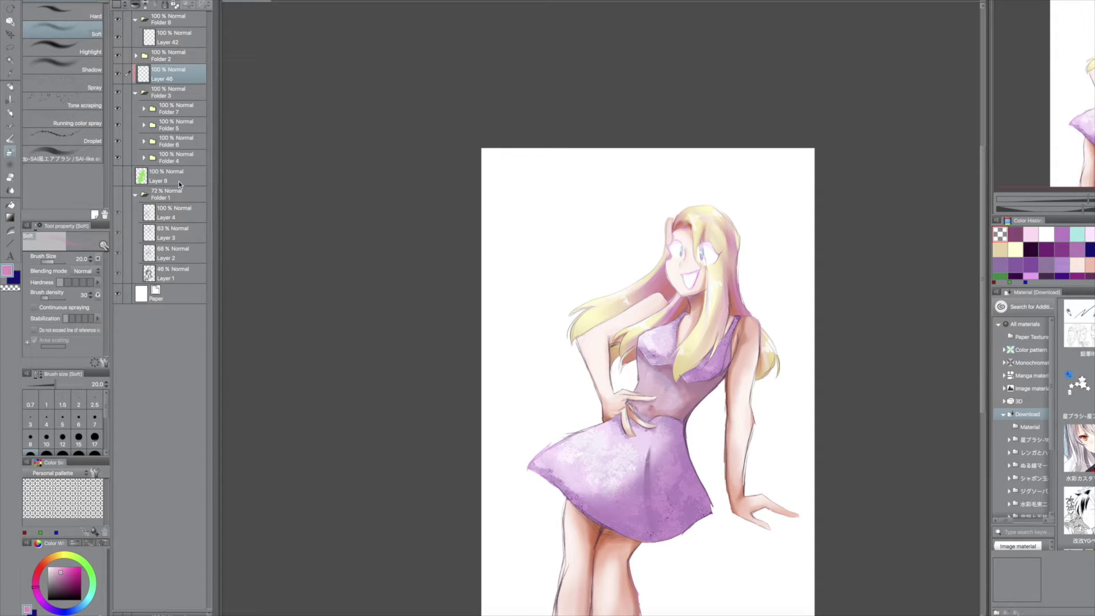
Add a layer inside a new folder above Layer 8 and fill the background with magenta purple.
{"action": "left_click", "coordinate": [178, 184]}
{"action": "key", "text": "ctrl+shift+n"}
{"action": "key", "text": "ctrl+g"}
{"action": "left_click", "coordinate": [10, 204]}
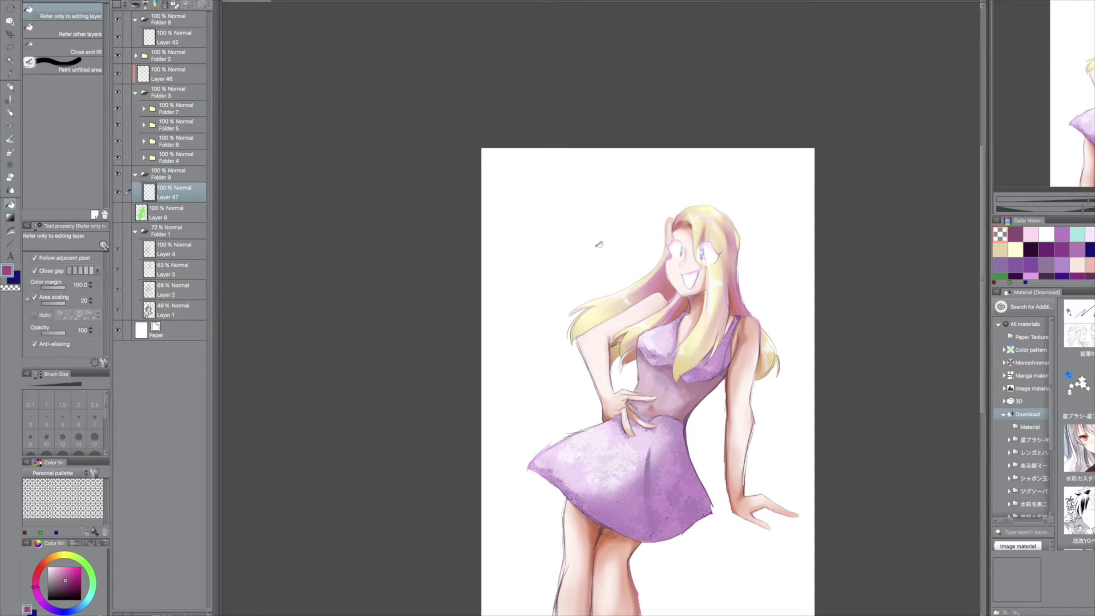
{"action": "left_click", "coordinate": [590, 251]}
Apply a dark purple Foreground to transparent gradient over the lower part of the magenta background.
{"action": "scroll", "coordinate": [590, 265], "scroll_direction": "down", "scroll_amount": 2}
{"action": "left_click", "coordinate": [10, 191]}
{"action": "left_click", "coordinate": [9, 216]}
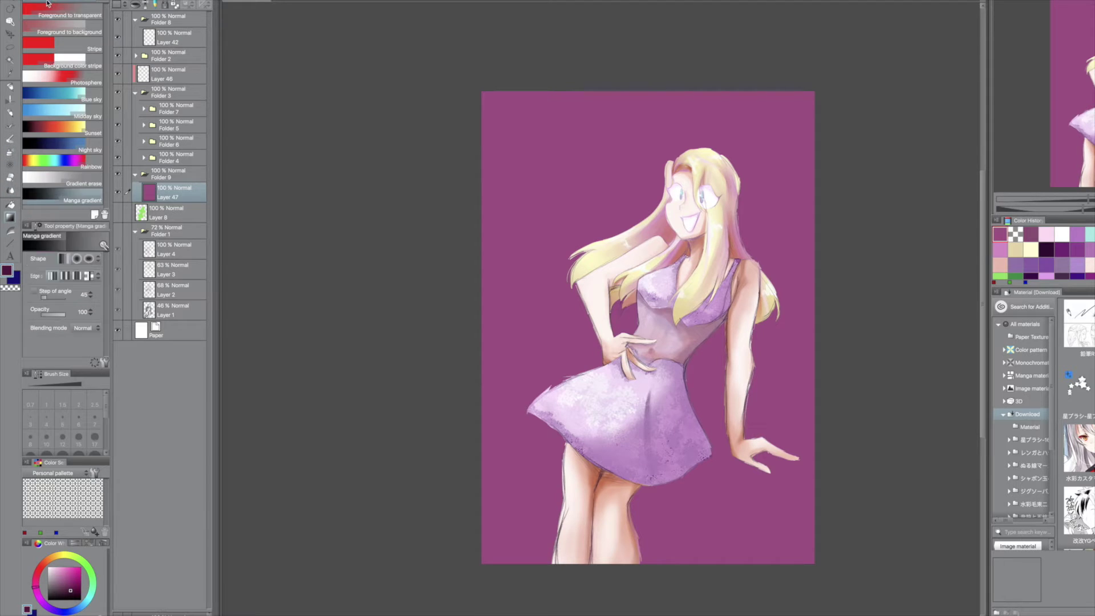
{"action": "left_click_drag", "start_coordinate": [570, 148], "coordinate": [742, 541]}
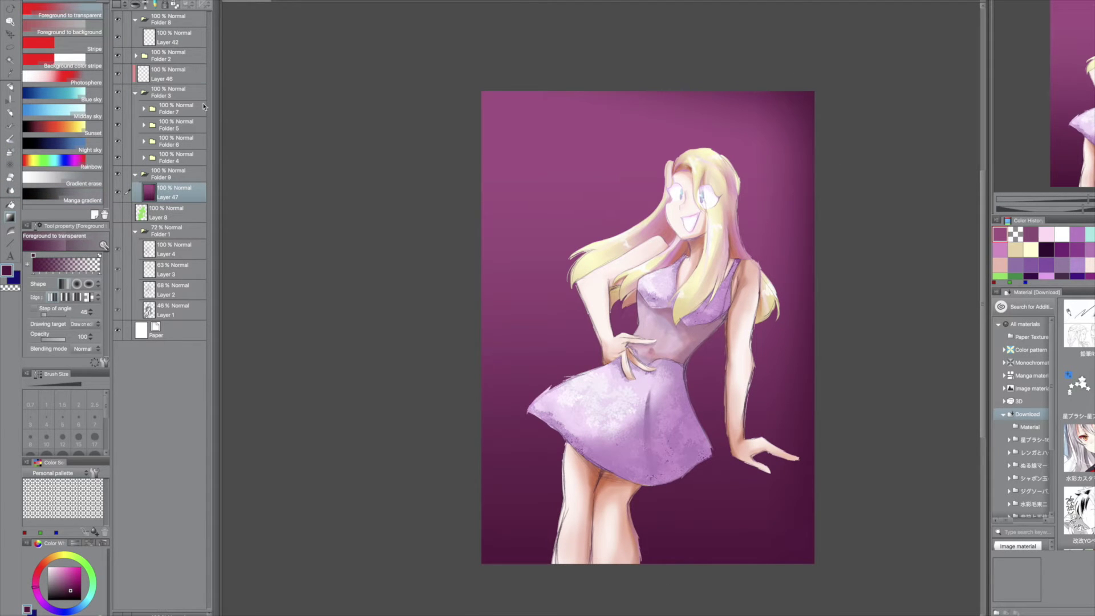
Airbrush a soft orchid pink glow on Layer 46 across the canvas's upper left and the figure at size 600.
{"action": "left_click", "coordinate": [171, 74]}
{"action": "key", "text": "b"}
{"action": "left_click", "coordinate": [10, 152]}
{"action": "scroll", "coordinate": [513, 166], "scroll_direction": "down", "scroll_amount": 1}
{"action": "left_click_drag", "start_coordinate": [599, 171], "coordinate": [655, 257]}
{"action": "key", "text": "ctrl+z"}
{"action": "left_click", "coordinate": [503, 116]}
{"action": "mouse_move", "coordinate": [504, 116]}
{"action": "left_mouse_down"}
{"action": "mouse_move", "coordinate": [644, 121]}
{"action": "mouse_move", "coordinate": [654, 349]}
{"action": "mouse_move", "coordinate": [599, 542]}
{"action": "left_mouse_up"}
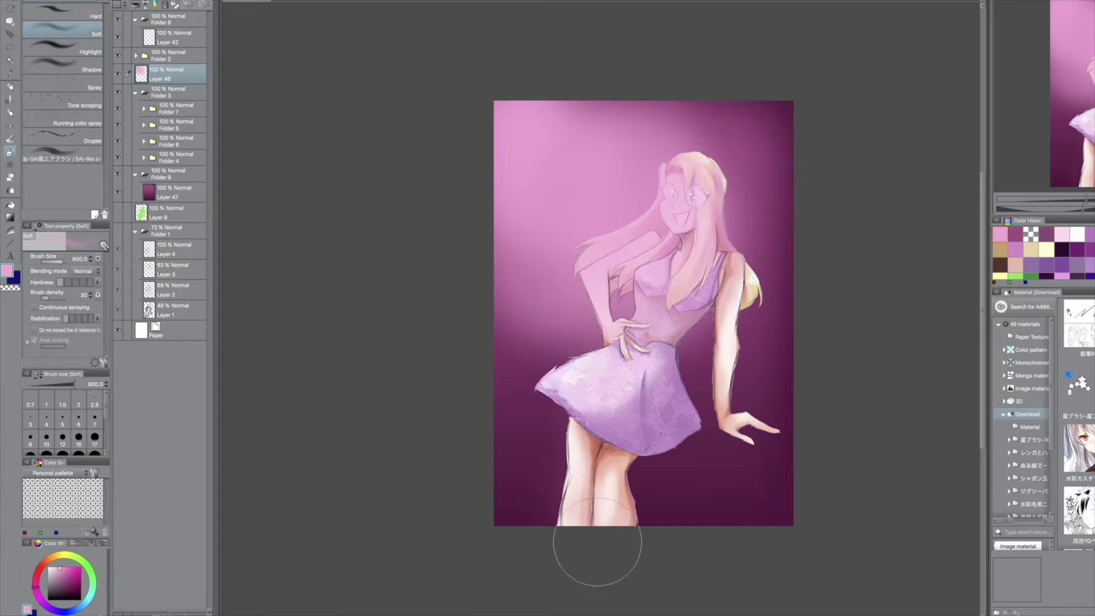
Set Layer 46 to Add (Glow), lower its opacity and reduce the Soft airbrush size to 120.
{"action": "left_click", "coordinate": [137, 4]}
{"action": "left_click", "coordinate": [137, 148]}
{"action": "left_click_drag", "start_coordinate": [188, 4], "coordinate": [165, 4]}
{"action": "left_click", "coordinate": [43, 384]}
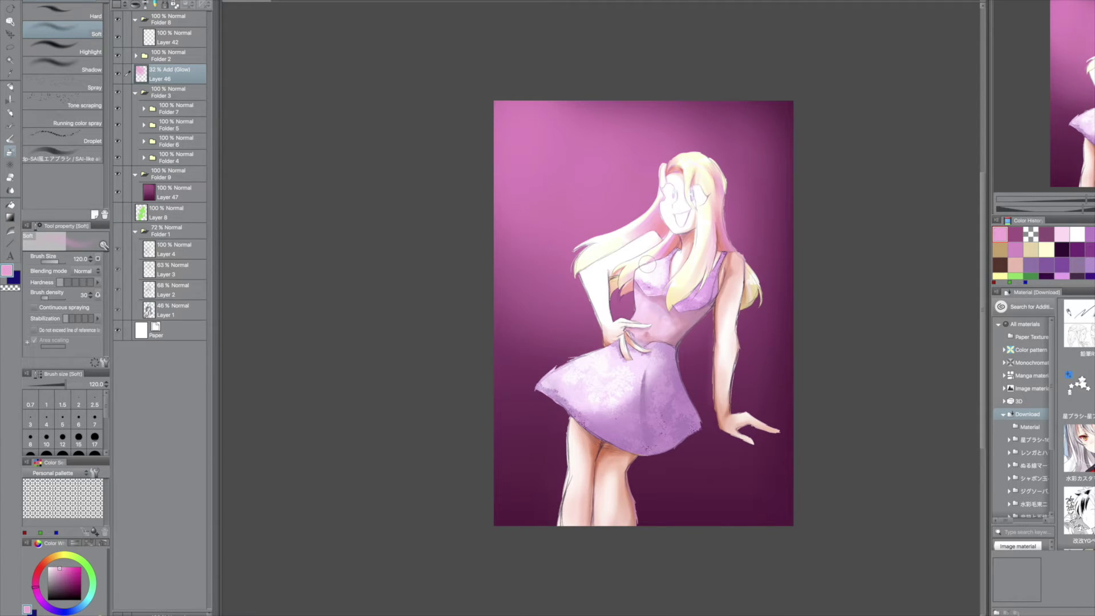
Add an Add (Glow) layer above Layer 46 and airbrush a bright pink light into the canvas's upper-left corner at size 500.
{"action": "key", "text": "ctrl+shift+n"}
{"action": "mouse_move", "coordinate": [536, 148]}
{"action": "left_mouse_down"}
{"action": "mouse_move", "coordinate": [530, 200]}
{"action": "mouse_move", "coordinate": [500, 249]}
{"action": "left_mouse_up"}
{"action": "key", "text": "ctrl+z"}
{"action": "key", "text": "ctrl+z"}
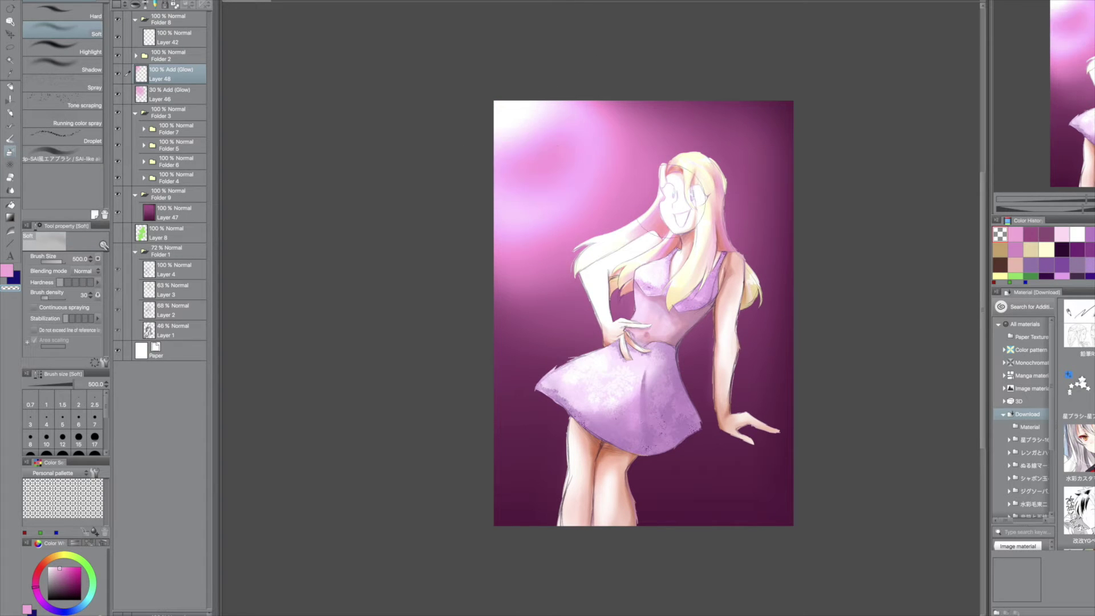
Airbrush magenta shadow over the straight arm, outer hair and legs on a new clipped layer above Folder 3, at 65% opacity.
{"action": "key", "text": "ctrl+shift+n"}
{"action": "left_click", "coordinate": [710, 496], "text": "alt"}
{"action": "mouse_move", "coordinate": [753, 228]}
{"action": "left_mouse_down"}
{"action": "mouse_move", "coordinate": [627, 456]}
{"action": "mouse_move", "coordinate": [710, 496]}
{"action": "left_mouse_up"}
{"action": "left_click_drag", "start_coordinate": [195, 134], "coordinate": [182, 6]}
Airbrush magenta glow on Layer 46 around the skirt and the lower right of the background at size 500.
{"action": "left_click", "coordinate": [171, 94]}
{"action": "key", "text": "ctrl+z"}
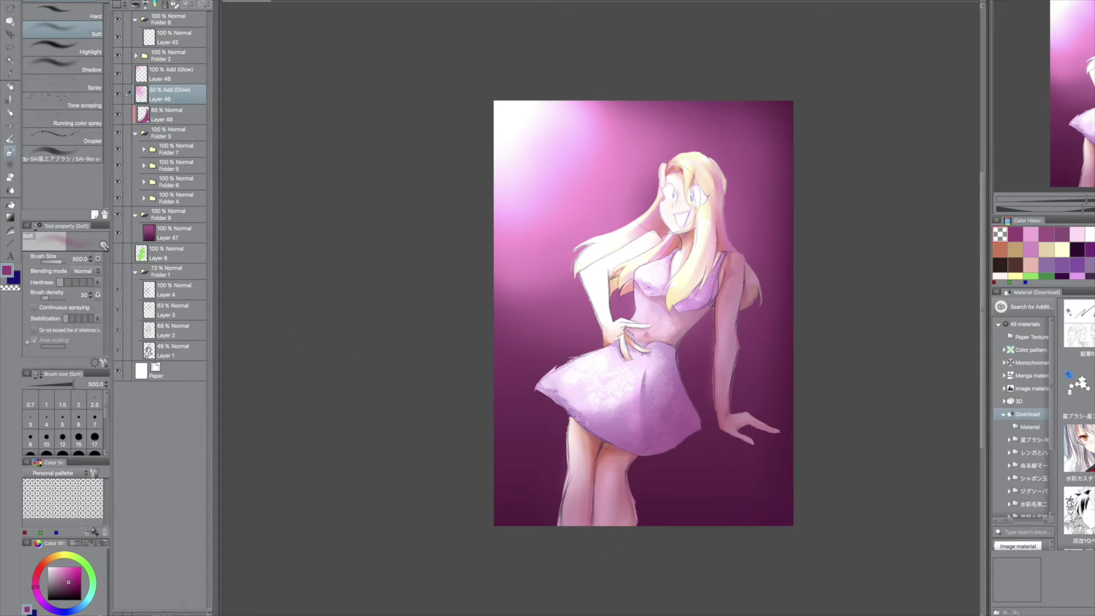
{"action": "left_click_drag", "start_coordinate": [750, 445], "coordinate": [829, 455]}
Scatter light pink specks over the whole picture with the Spray airbrush on a new Add (Glow) layer above Layer 48.
{"action": "key", "text": "ctrl+shift+n"}
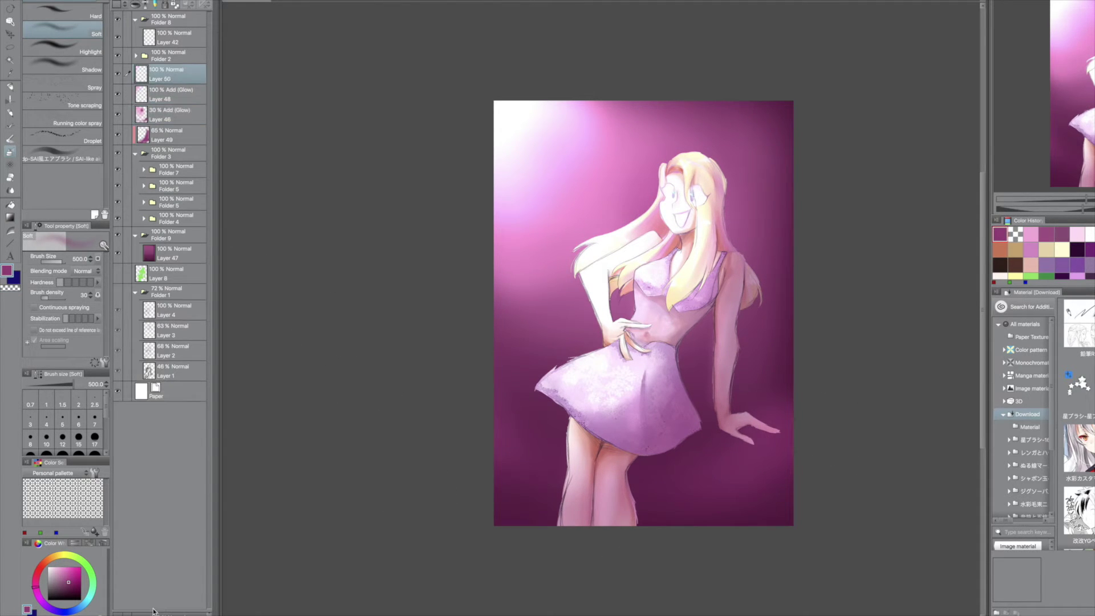
{"action": "left_click", "coordinate": [42, 124]}
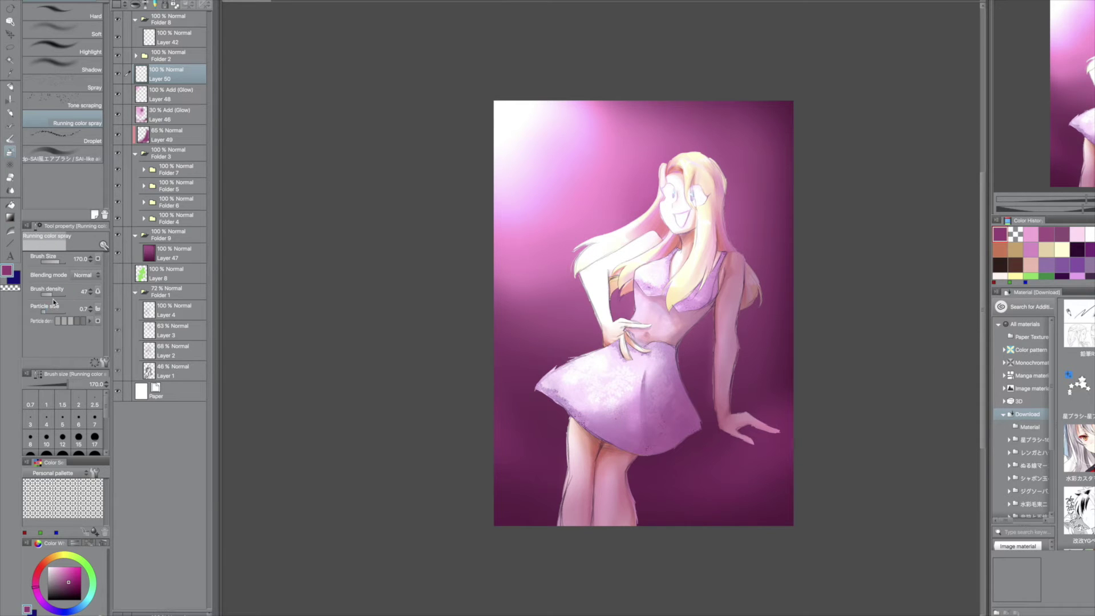
{"action": "left_click_drag", "start_coordinate": [53, 302], "coordinate": [51, 313]}
{"action": "scroll", "coordinate": [616, 262], "scroll_direction": "down", "scroll_amount": 1}
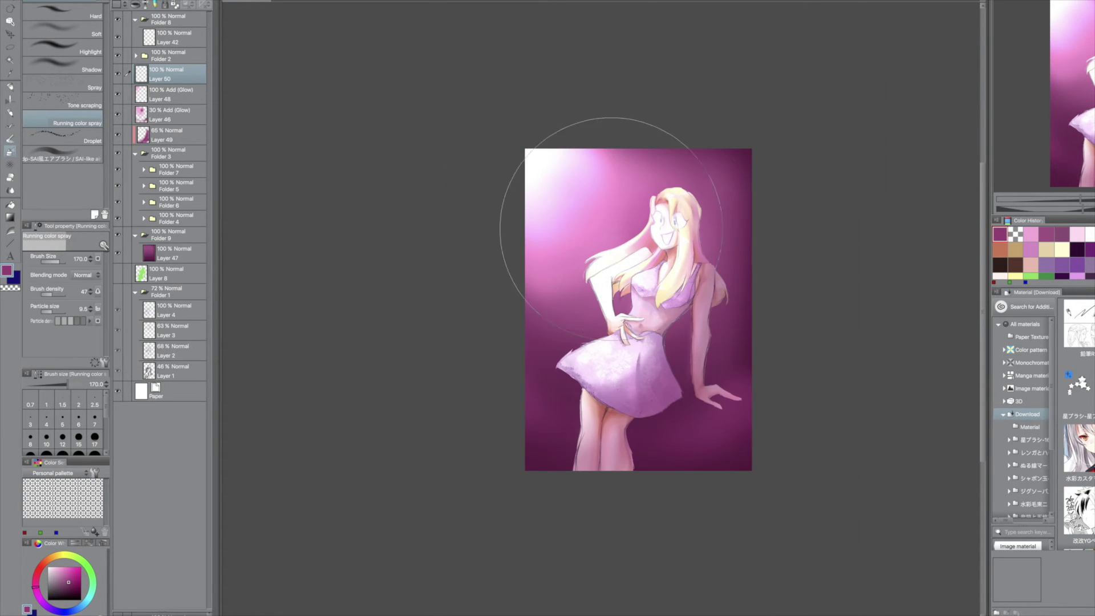
{"action": "left_click", "coordinate": [63, 85]}
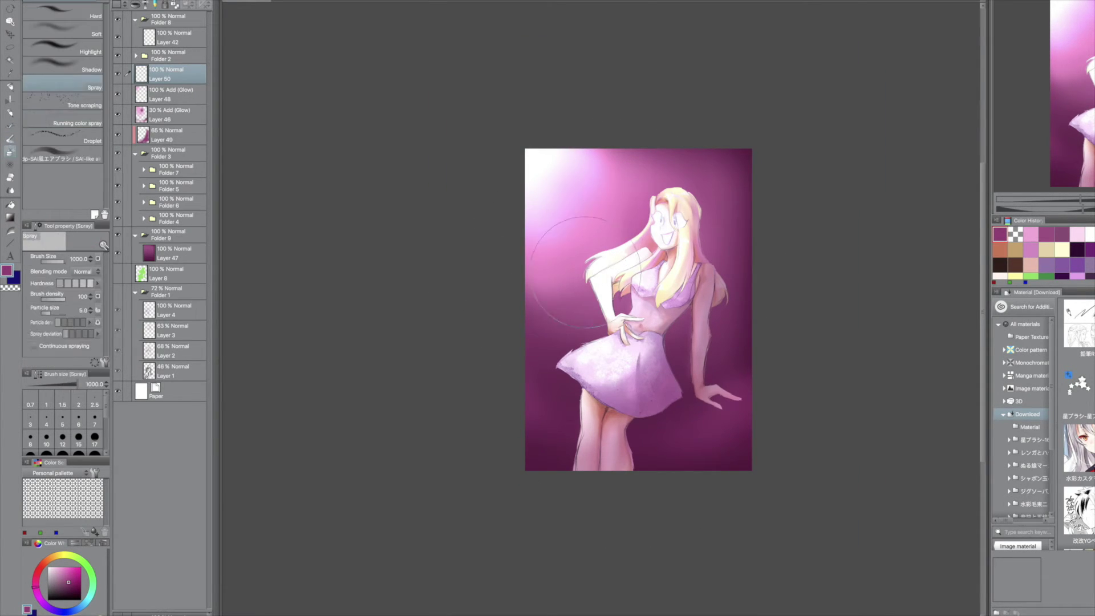
{"action": "left_click", "coordinate": [582, 331]}
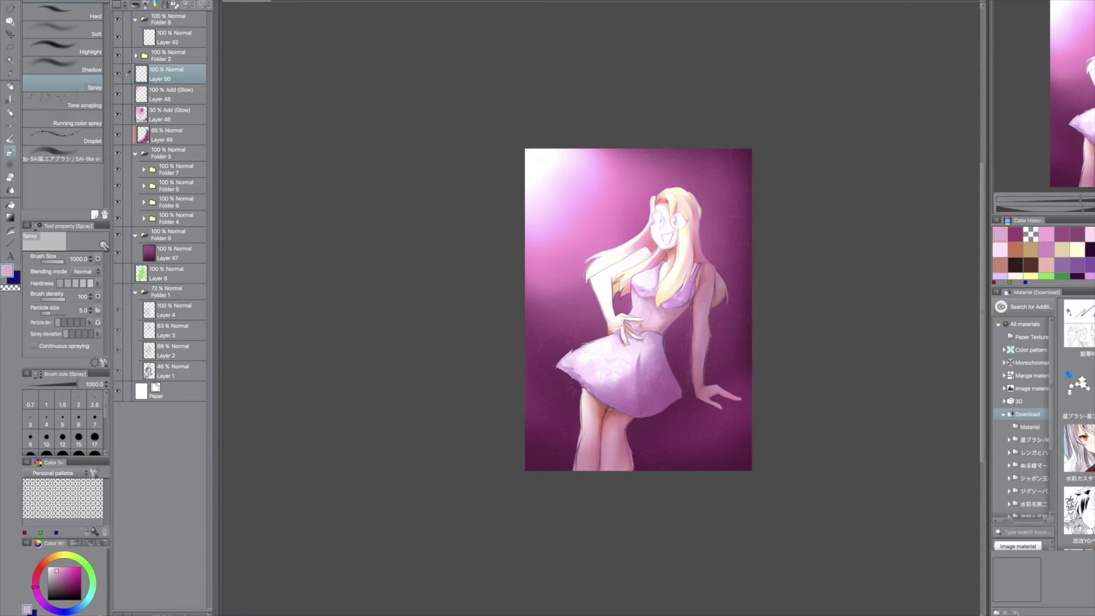
{"action": "scroll", "coordinate": [648, 252], "scroll_direction": "up", "scroll_amount": 2}
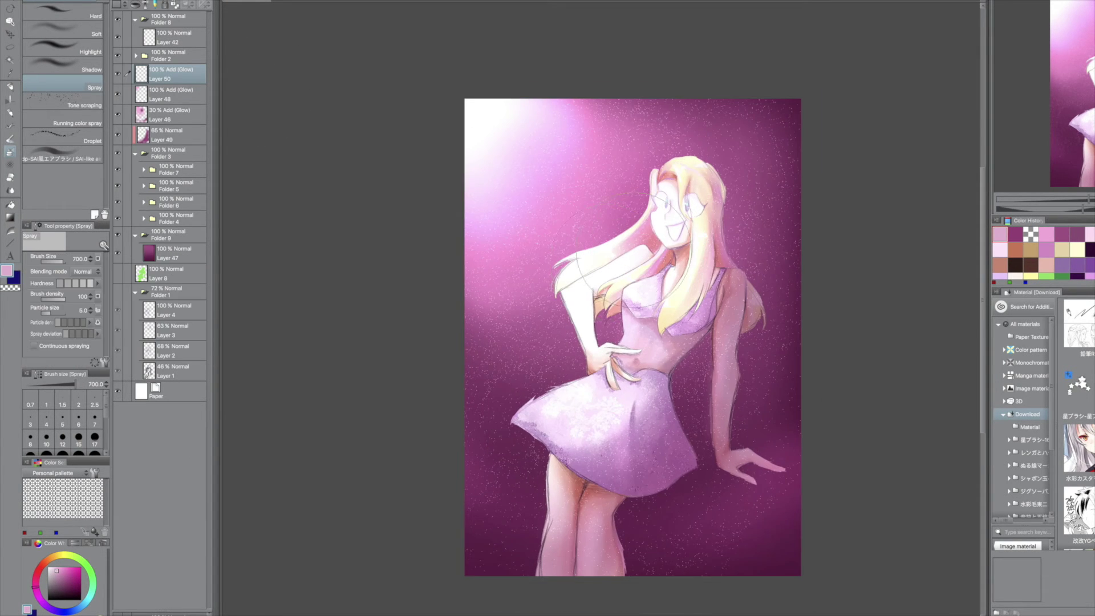
Thin out the sprayed specks over the figure on Layer 50 using the Soft airbrush in transparent colour at size 500.
{"action": "left_click", "coordinate": [62, 31]}
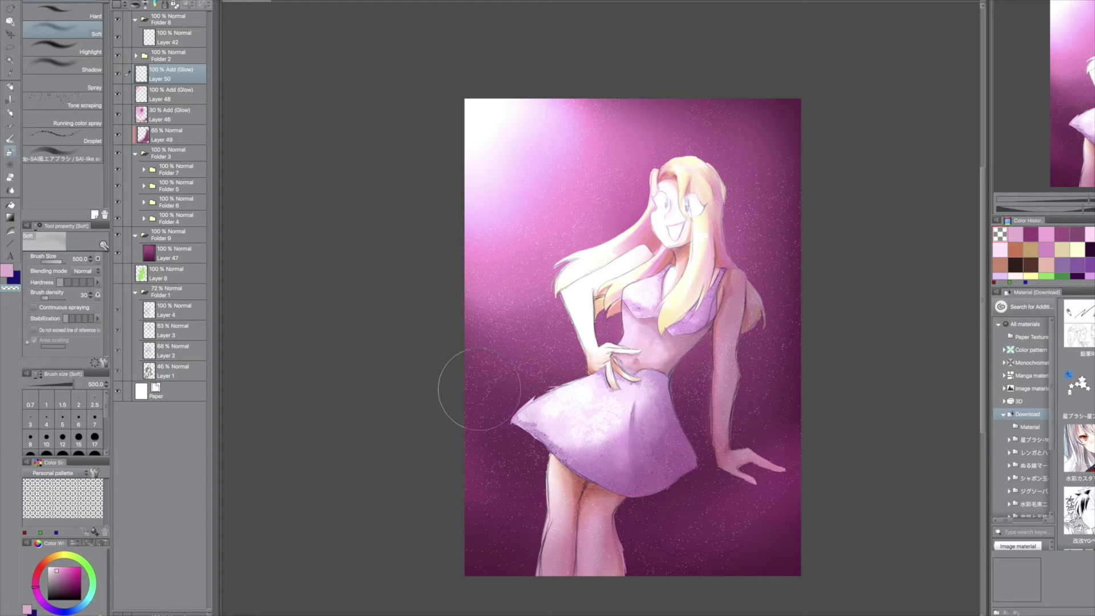
{"action": "left_click", "coordinate": [63, 102]}
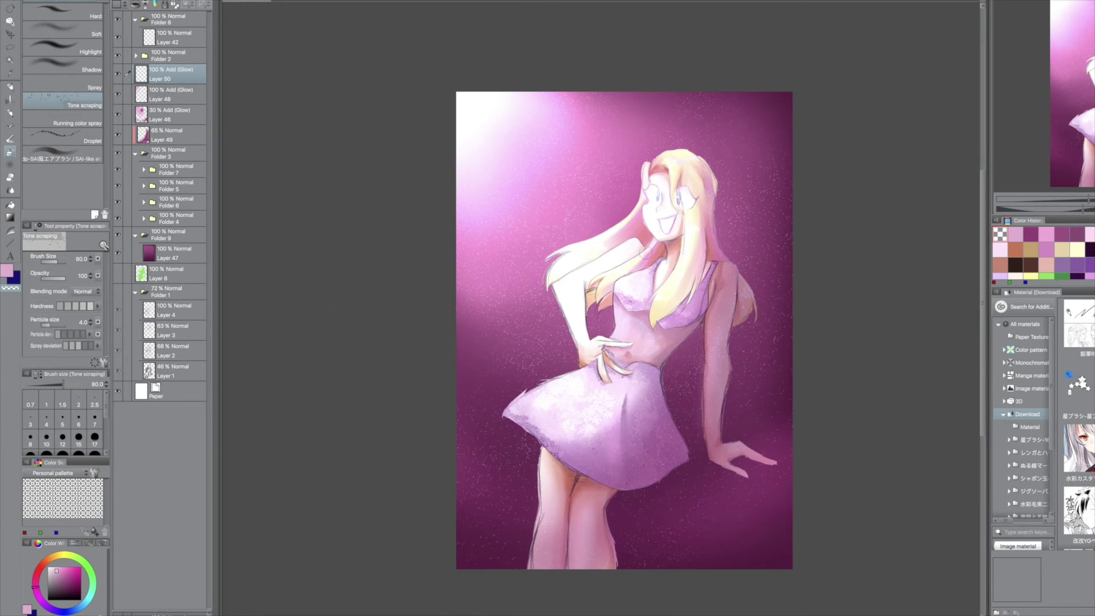
{"action": "left_click", "coordinate": [62, 31]}
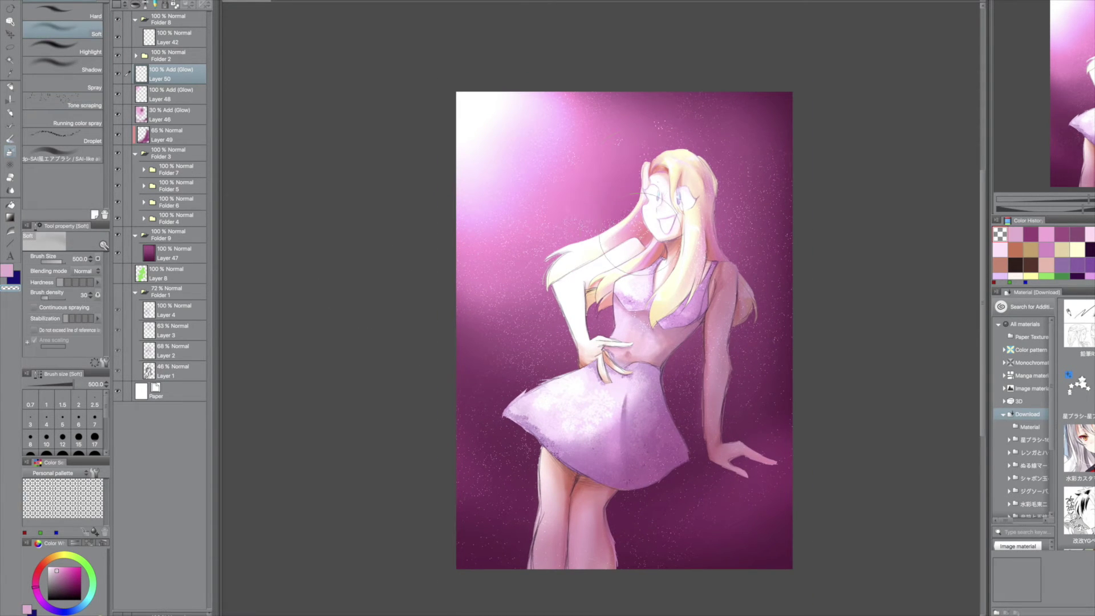
Clean up the skirt's outer edge on Layer 10 in Folder 6 by erasing with the size 40 marker in transparent colour.
{"action": "scroll", "coordinate": [641, 341], "scroll_direction": "up", "scroll_amount": 3}
{"action": "left_click", "coordinate": [174, 202]}
{"action": "left_click", "coordinate": [144, 202]}
{"action": "key", "text": "p"}
{"action": "left_click", "coordinate": [166, 425]}
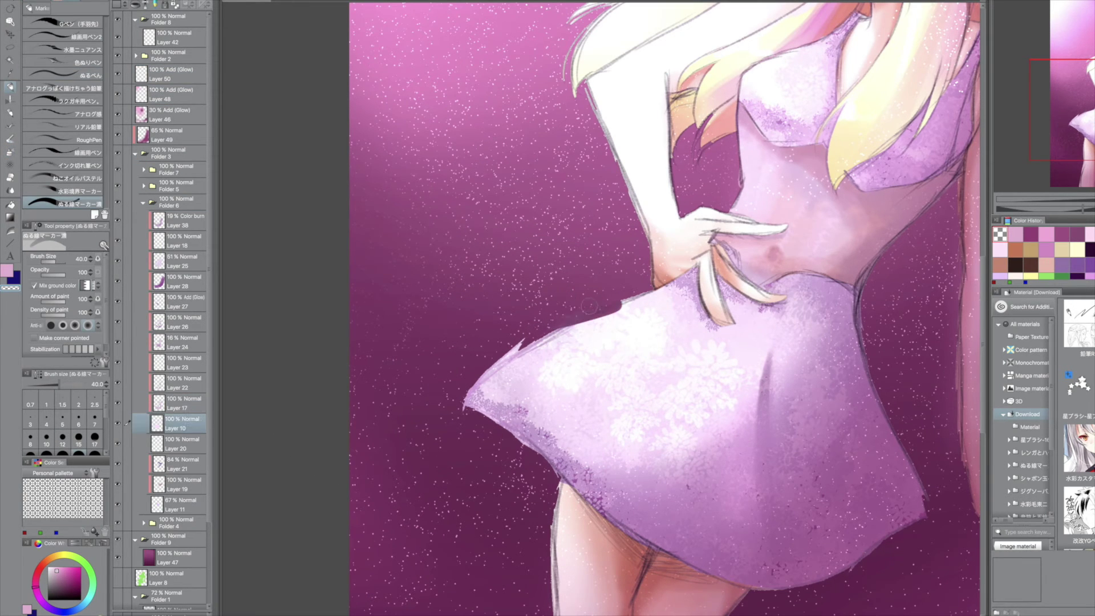
{"action": "scroll", "coordinate": [448, 329], "scroll_direction": "up", "scroll_amount": 2}
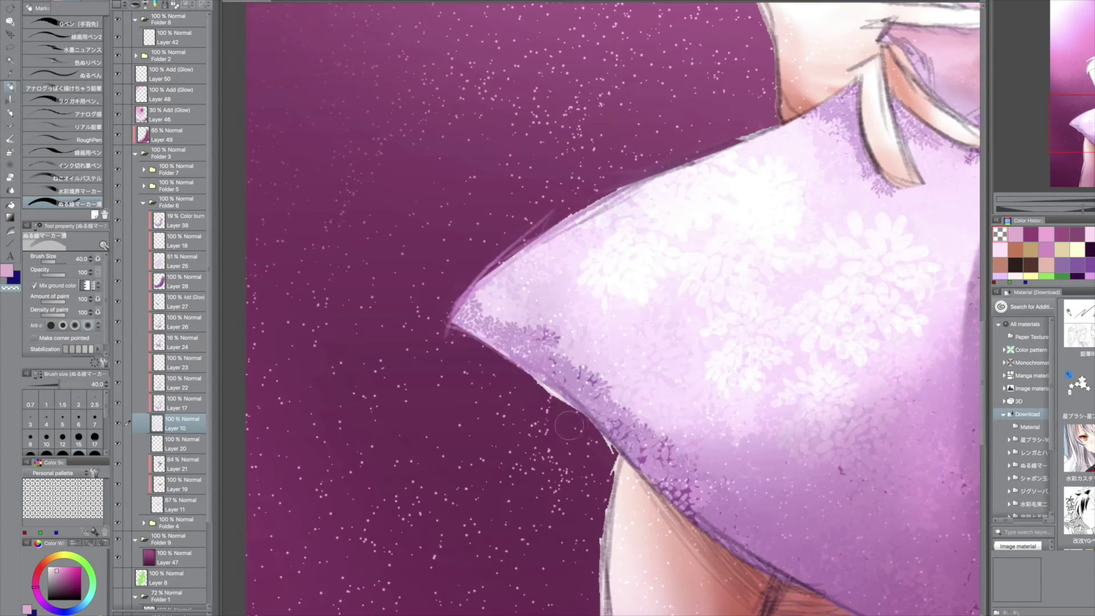
{"action": "scroll", "coordinate": [520, 394], "scroll_direction": "down", "scroll_amount": 5}
{"action": "scroll", "coordinate": [673, 530], "scroll_direction": "up", "scroll_amount": 3}
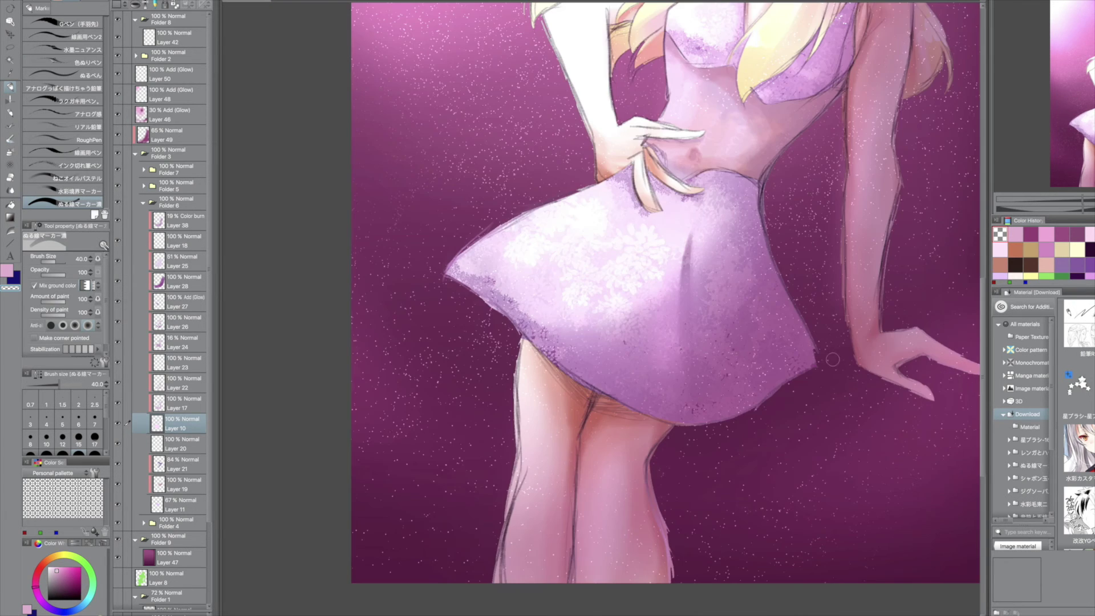
{"action": "scroll", "coordinate": [673, 530], "scroll_direction": "down", "scroll_amount": 2}
{"action": "scroll", "coordinate": [673, 530], "scroll_direction": "up", "scroll_amount": 2}
Erase the stray colour along the outer edge of the leg on Layer 7 in Folder 4 with the transparent marker.
{"action": "left_click", "coordinate": [673, 530], "text": "ctrl+shift"}
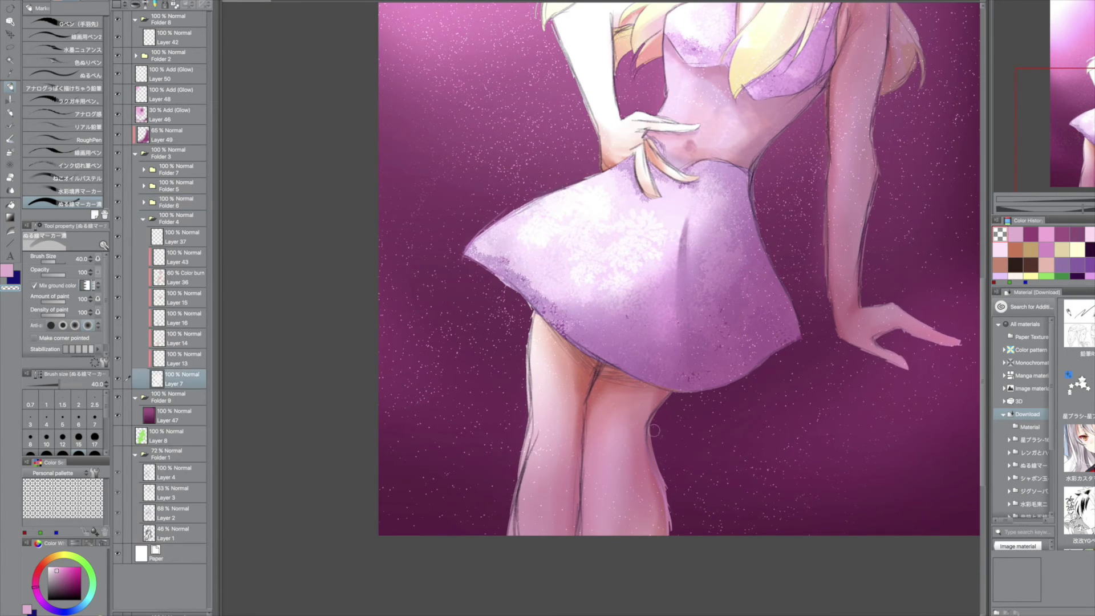
{"action": "key", "text": "ctrl+0"}
{"action": "scroll", "coordinate": [666, 506], "scroll_direction": "up", "scroll_amount": 1}
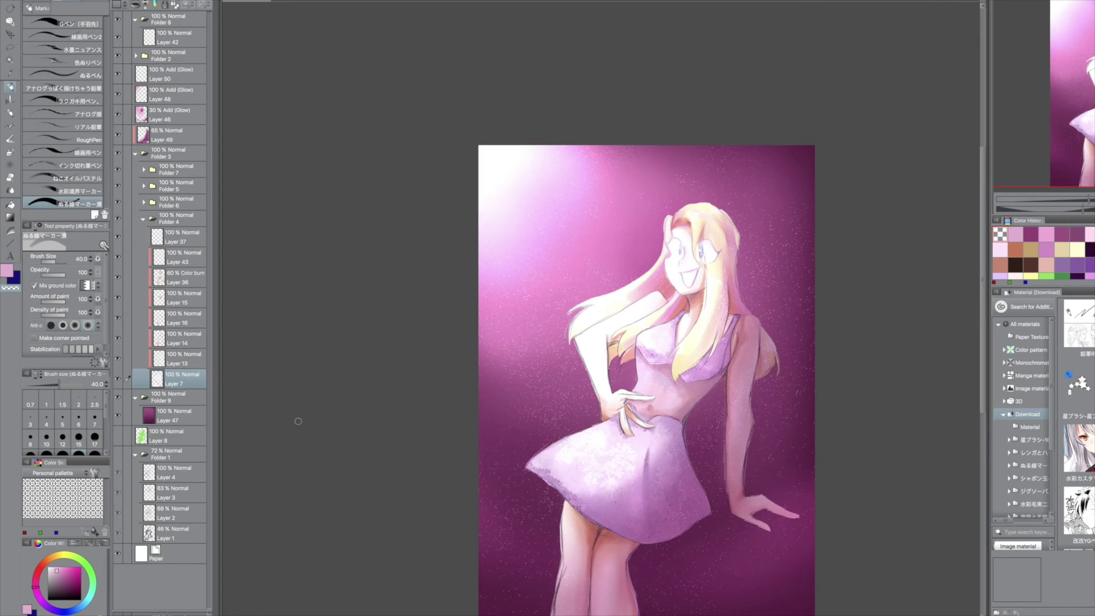
Hand-letter "I CAN BE" in bright pink on a new layer above Layer 50 with the size 40 marker.
{"action": "key", "text": "ctrl+shift+n"}
{"action": "left_click_drag", "start_coordinate": [509, 163], "coordinate": [548, 163]}
{"action": "left_click_drag", "start_coordinate": [522, 163], "coordinate": [520, 209]}
{"action": "left_click_drag", "start_coordinate": [495, 210], "coordinate": [550, 210]}
{"action": "left_click_drag", "start_coordinate": [624, 166], "coordinate": [618, 211]}
{"action": "left_click_drag", "start_coordinate": [644, 208], "coordinate": [684, 204]}
{"action": "left_click_drag", "start_coordinate": [706, 204], "coordinate": [727, 165]}
{"action": "left_click_drag", "start_coordinate": [505, 237], "coordinate": [504, 301]}
{"action": "left_click_drag", "start_coordinate": [506, 238], "coordinate": [505, 300]}
{"action": "left_click_drag", "start_coordinate": [549, 239], "coordinate": [547, 298]}
{"action": "left_click_drag", "start_coordinate": [549, 239], "coordinate": [566, 295]}
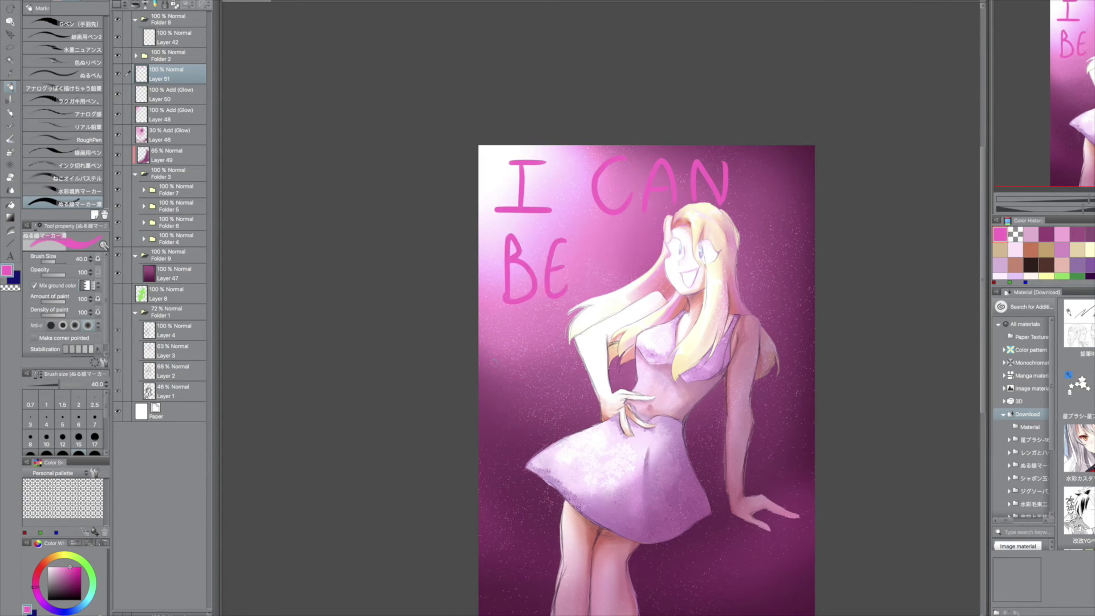
{"action": "left_click_drag", "start_coordinate": [494, 341], "coordinate": [534, 360]}
{"action": "left_click_drag", "start_coordinate": [541, 360], "coordinate": [541, 412]}
{"action": "left_click_drag", "start_coordinate": [560, 358], "coordinate": [559, 412]}
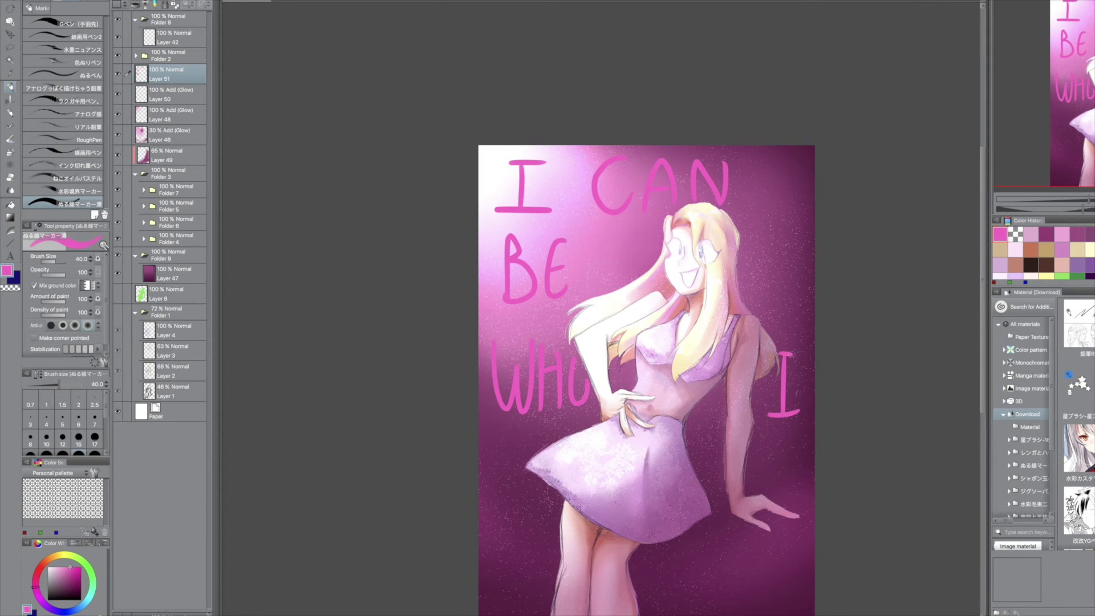
{"action": "scroll", "coordinate": [646, 352], "scroll_direction": "down", "scroll_amount": 2}
{"action": "key", "text": "ctrl+z"}
{"action": "key", "text": "ctrl+z"}
{"action": "key", "text": "ctrl+z"}
{"action": "key", "text": "ctrl+z"}
{"action": "key", "text": "ctrl+z"}
{"action": "key", "text": "ctrl+z"}
Letter "WHO I" in pink on the same row as "BE", running behind the head, and start "WANNA" on the row below.
{"action": "left_click_drag", "start_coordinate": [607, 189], "coordinate": [604, 228]}
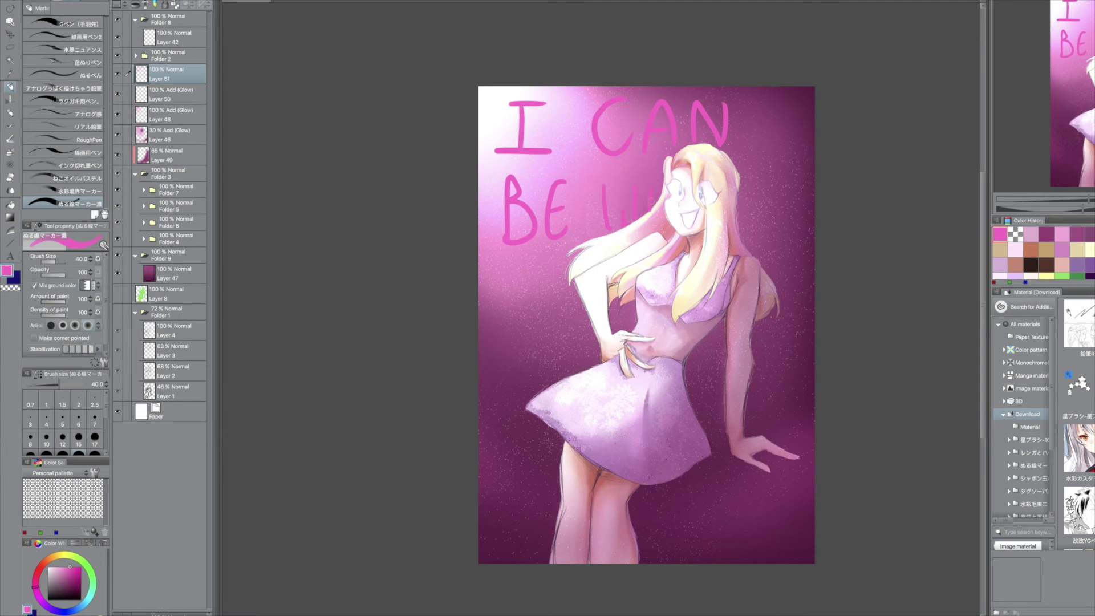
{"action": "left_click_drag", "start_coordinate": [527, 341], "coordinate": [537, 296]}
{"action": "left_click_drag", "start_coordinate": [542, 341], "coordinate": [567, 341]}
{"action": "left_click_drag", "start_coordinate": [546, 325], "coordinate": [563, 325]}
{"action": "left_click_drag", "start_coordinate": [580, 298], "coordinate": [581, 342]}
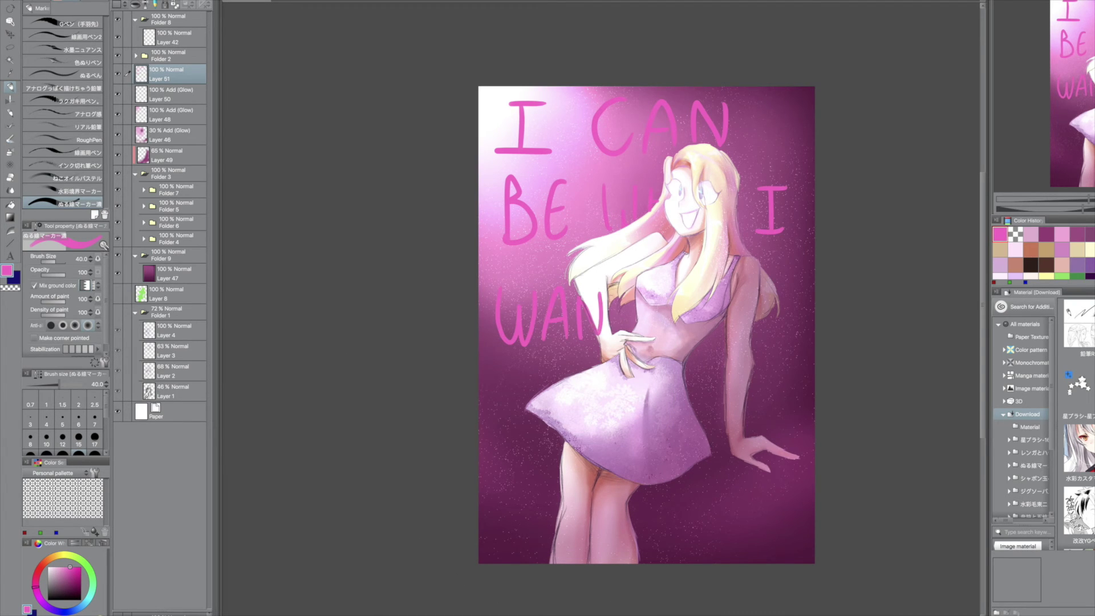
Letter "BE" beside the skirt and an ampersand beyond the straight arm in pink on Layer 51.
{"action": "left_click_drag", "start_coordinate": [504, 366], "coordinate": [504, 422]}
{"action": "left_click_drag", "start_coordinate": [565, 362], "coordinate": [546, 394]}
{"action": "left_click_drag", "start_coordinate": [787, 357], "coordinate": [754, 409]}
{"action": "key", "text": "ctrl+z"}
{"action": "key", "text": "ctrl+z"}
{"action": "left_click_drag", "start_coordinate": [505, 476], "coordinate": [496, 536]}
{"action": "left_click_drag", "start_coordinate": [506, 472], "coordinate": [529, 471]}
{"action": "left_click_drag", "start_coordinate": [569, 483], "coordinate": [570, 536]}
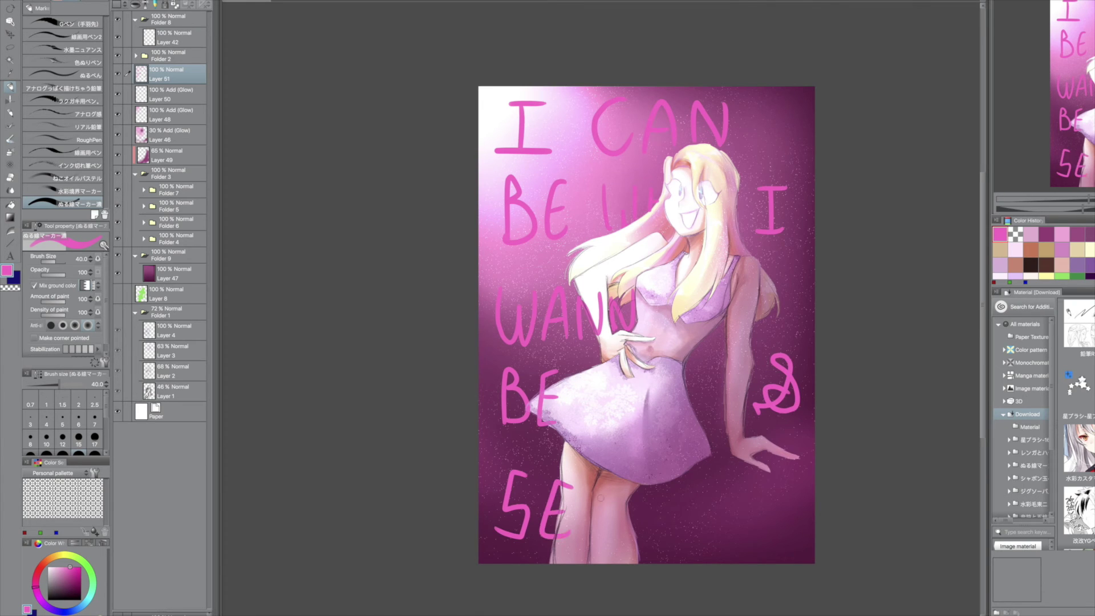
{"action": "key", "text": "ctrl+z"}
{"action": "key", "text": "ctrl+z"}
{"action": "key", "text": "ctrl+z"}
{"action": "key", "text": "ctrl+z"}
{"action": "key", "text": "ctrl+z"}
{"action": "key", "text": "ctrl+z"}
{"action": "key", "text": "ctrl+z"}
{"action": "key", "text": "ctrl+z"}
Letter "SEEEXY!" in large pink capitals across the legs at the bottom of the picture.
{"action": "mouse_move", "coordinate": [538, 479]}
{"action": "left_mouse_down"}
{"action": "mouse_move", "coordinate": [511, 537]}
{"action": "mouse_move", "coordinate": [588, 540]}
{"action": "left_mouse_up"}
{"action": "left_click_drag", "start_coordinate": [597, 488], "coordinate": [615, 544]}
{"action": "left_click_drag", "start_coordinate": [641, 489], "coordinate": [666, 542]}
Lasso all lettering above "SEEEXY!", cut it from Layer 51 and paste it onto a separate layer beneath the glow layers.
{"action": "key", "text": "m"}
{"action": "mouse_move", "coordinate": [489, 86]}
{"action": "left_mouse_down"}
{"action": "mouse_move", "coordinate": [419, 513]}
{"action": "mouse_move", "coordinate": [821, 91]}
{"action": "left_mouse_up"}
{"action": "key", "text": "Delete"}
{"action": "left_click", "coordinate": [171, 173]}
{"action": "key", "text": "ctrl+v"}
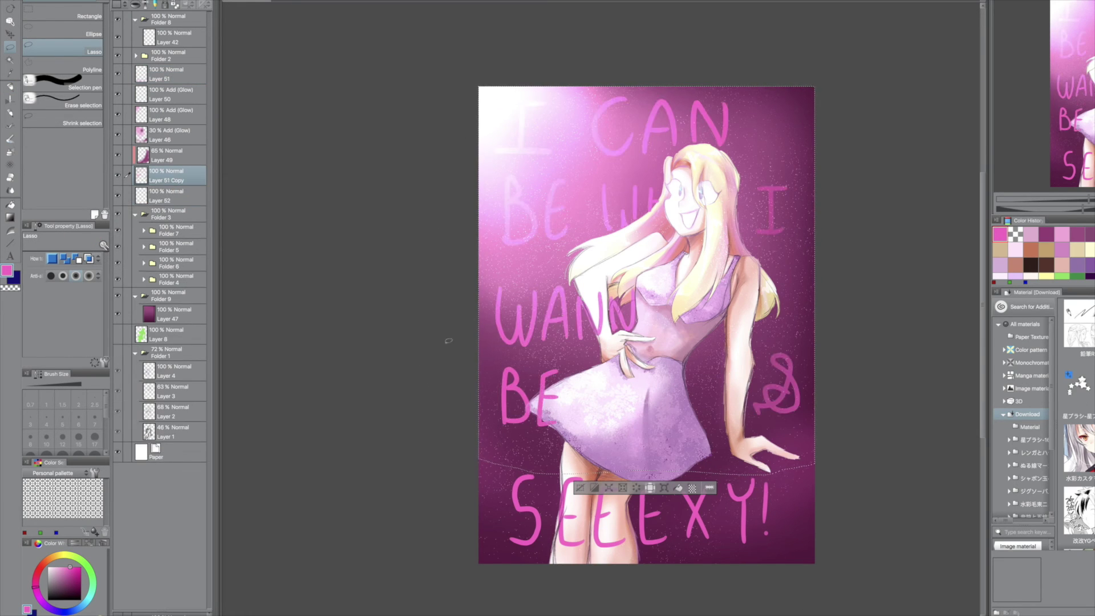
{"action": "key", "text": "ctrl+d"}
Create a new layer above Folder 8, directly beneath the "SEEEXY!" lettering, and set it to Add (Glow).
{"action": "key", "text": "ctrl+plus"}
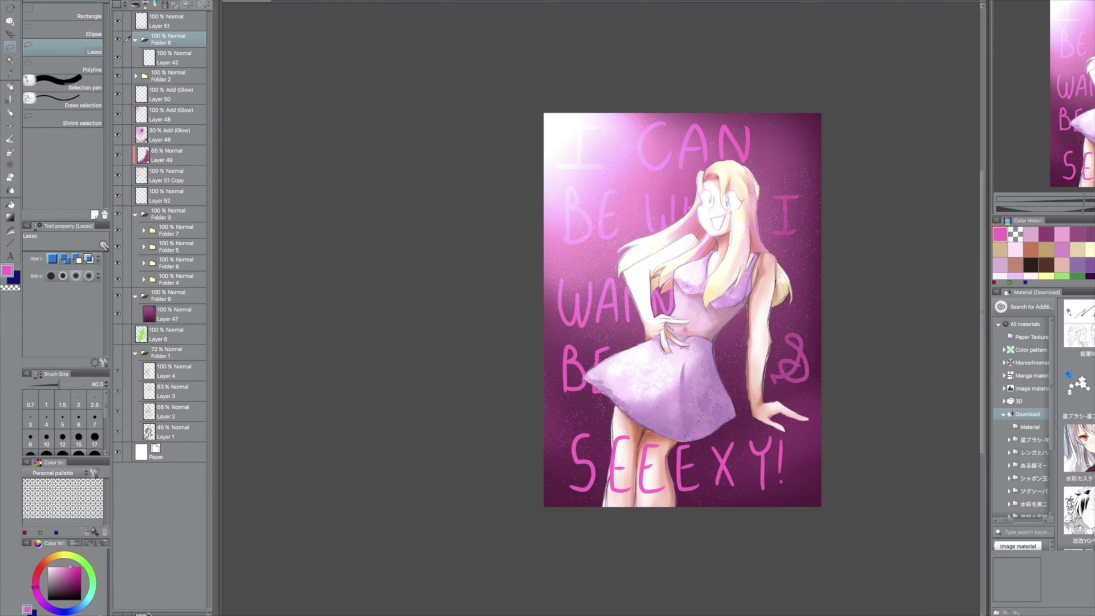
{"action": "left_click", "coordinate": [135, 4]}
{"action": "left_click", "coordinate": [139, 113]}
{"action": "key", "text": "b"}
{"action": "left_click_drag", "start_coordinate": [889, 473], "coordinate": [496, 479]}
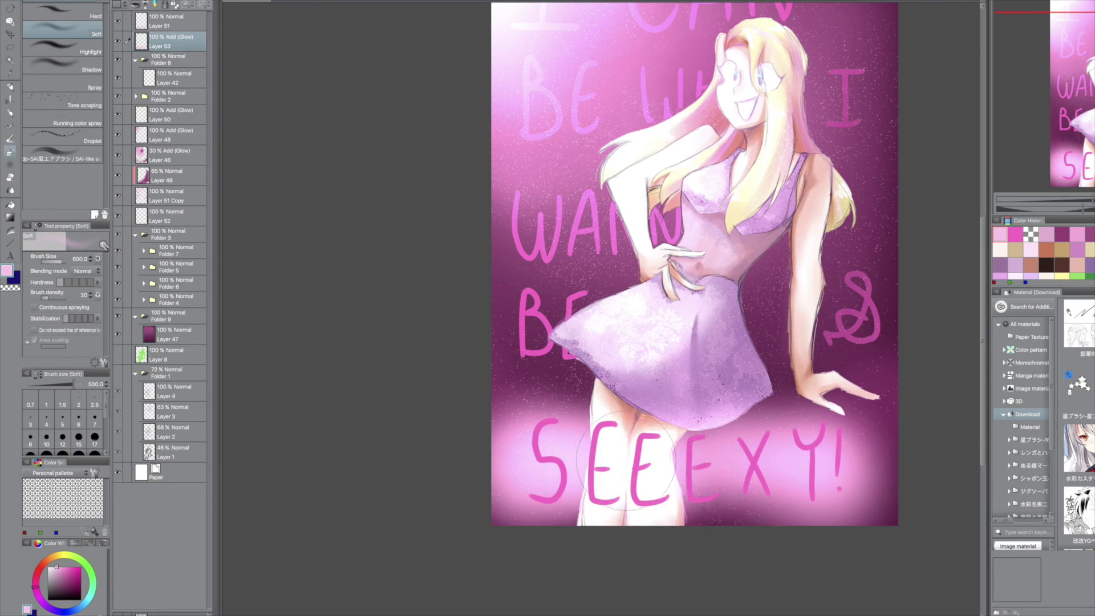
{"action": "scroll", "coordinate": [717, 300], "scroll_direction": "up", "scroll_amount": 5}
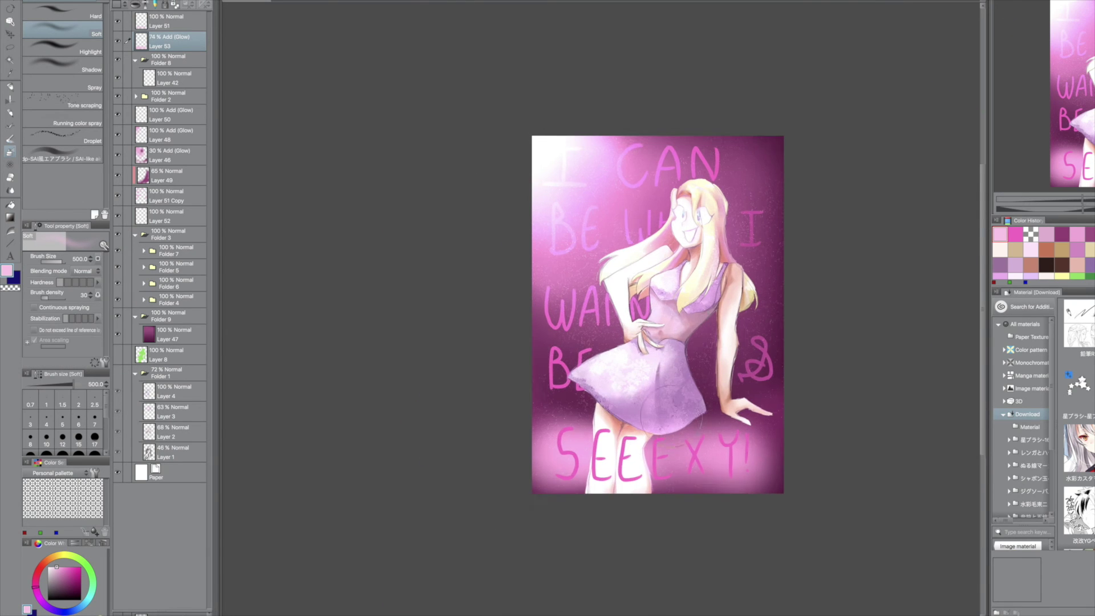
Airbrush a light pink glow around each letter of "SEEEXY!" on Layer 53 with the Soft airbrush at size 70.
{"action": "mouse_move", "coordinate": [528, 409]}
{"action": "left_mouse_down"}
{"action": "mouse_move", "coordinate": [516, 478]}
{"action": "mouse_move", "coordinate": [525, 456]}
{"action": "left_mouse_up"}
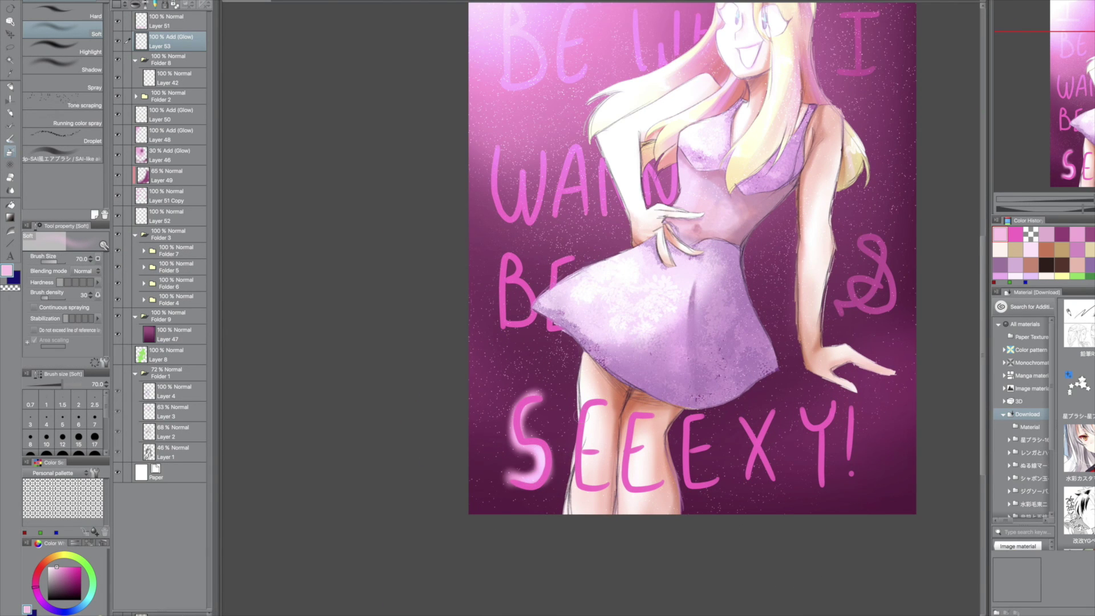
{"action": "left_click_drag", "start_coordinate": [684, 427], "coordinate": [707, 456]}
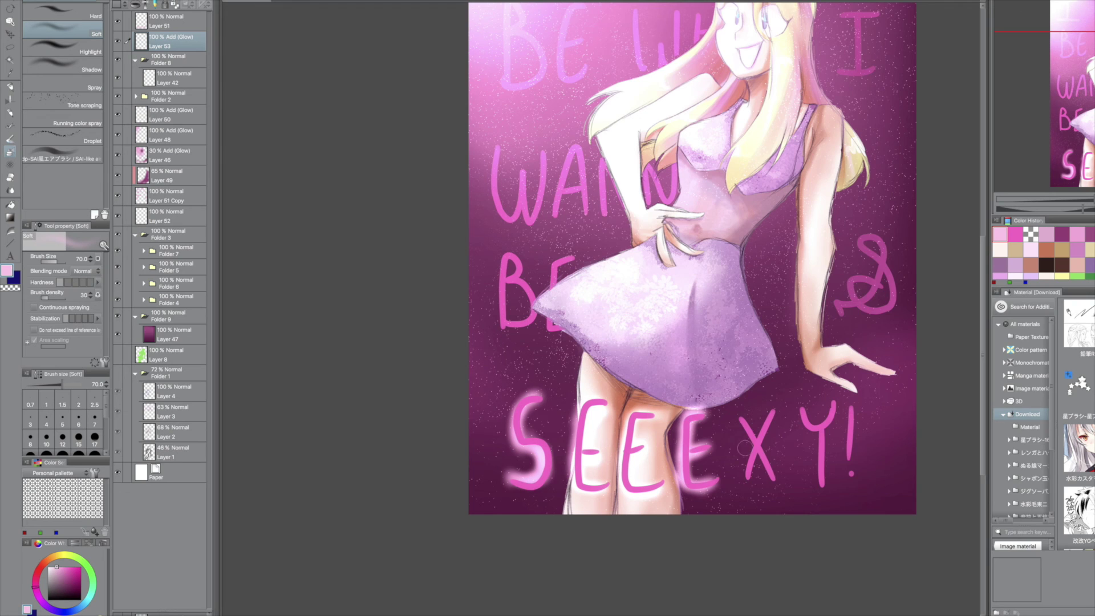
{"action": "left_click_drag", "start_coordinate": [741, 413], "coordinate": [767, 482]}
{"action": "left_click_drag", "start_coordinate": [801, 401], "coordinate": [817, 475]}
{"action": "scroll", "coordinate": [805, 438], "scroll_direction": "down", "scroll_amount": 3}
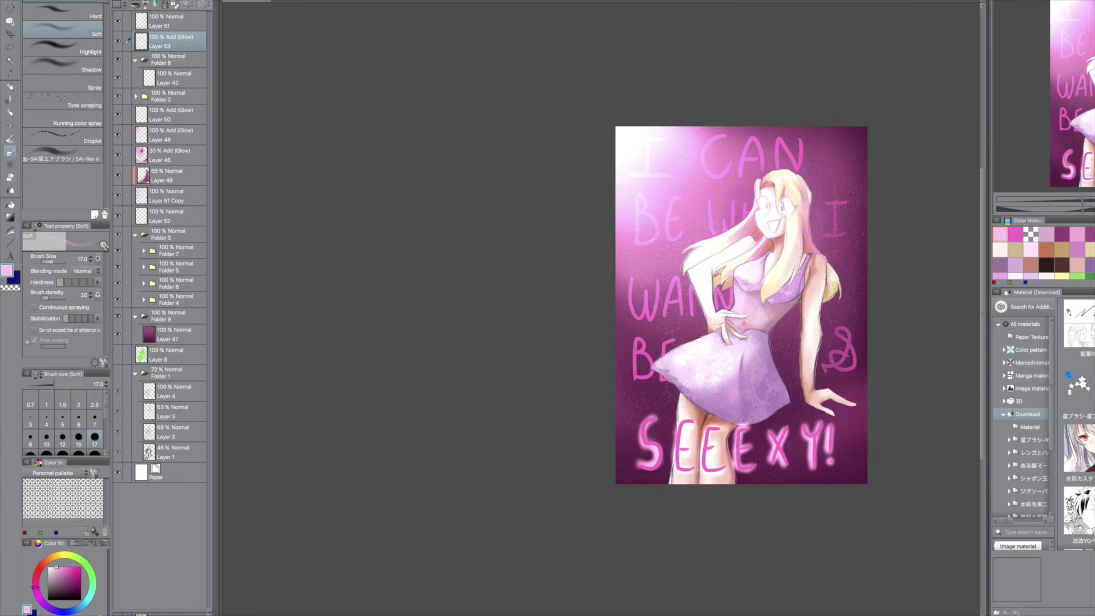